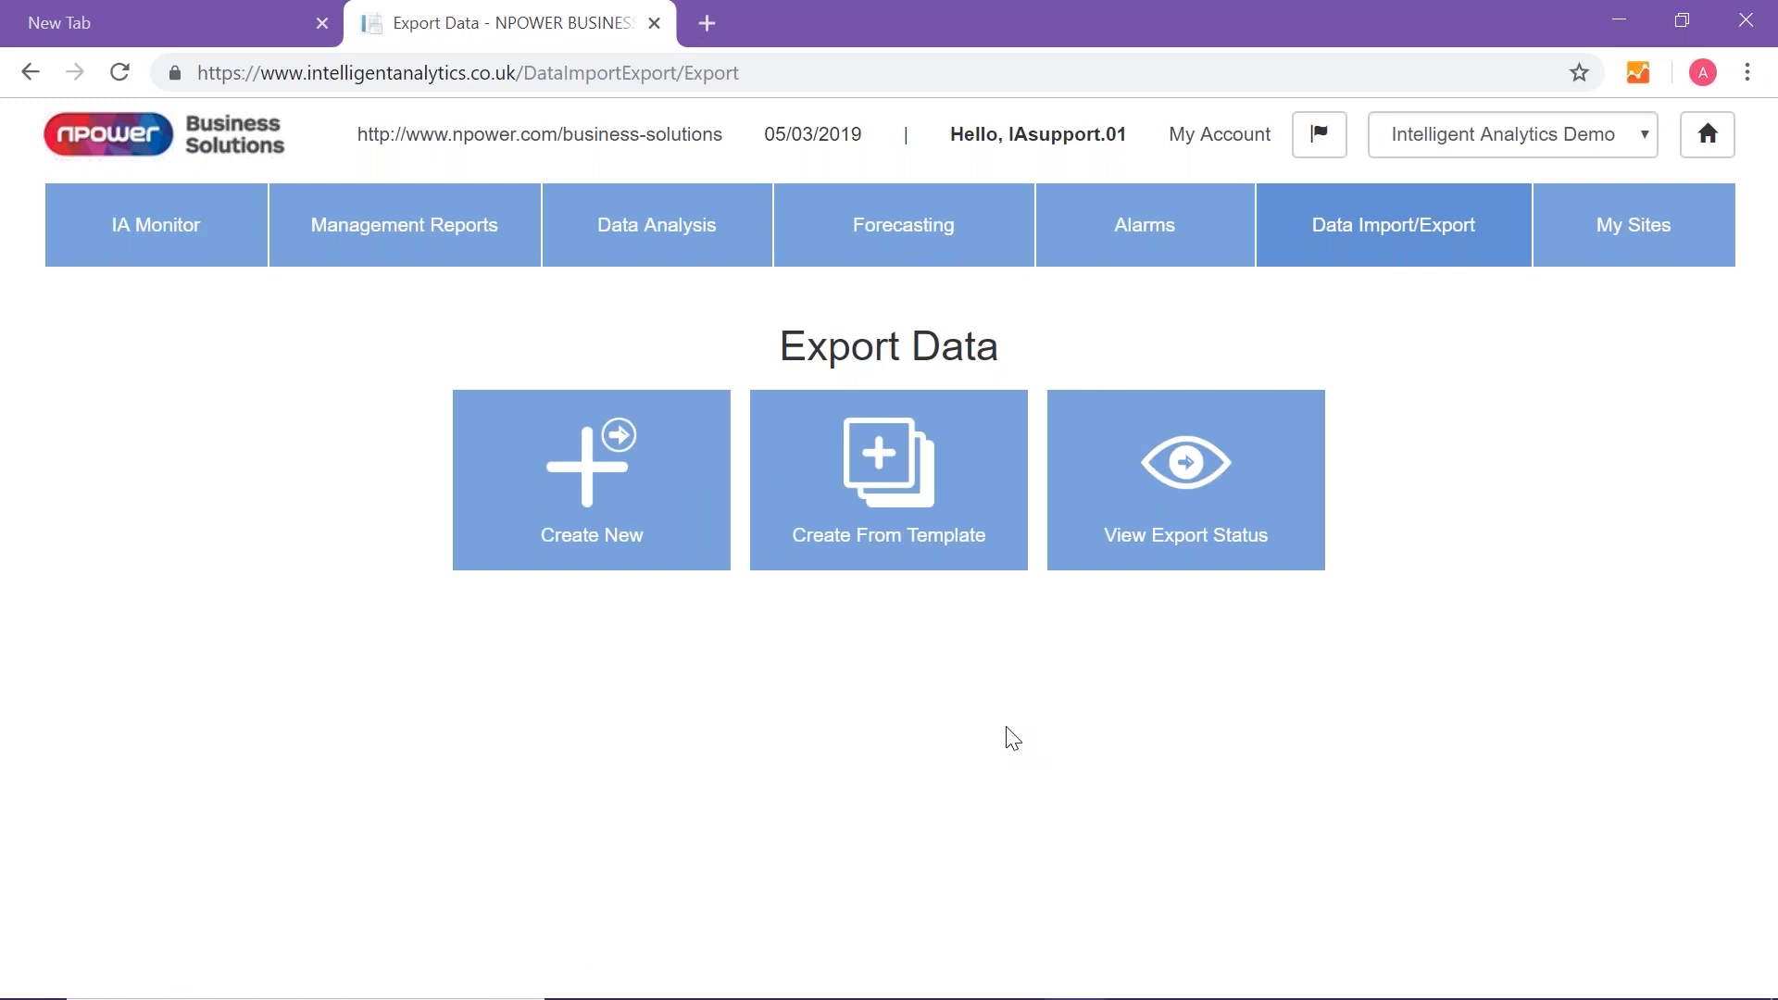
# Step: Create a new data export using a new meter list named "Schools"
pyautogui.click(610, 495)
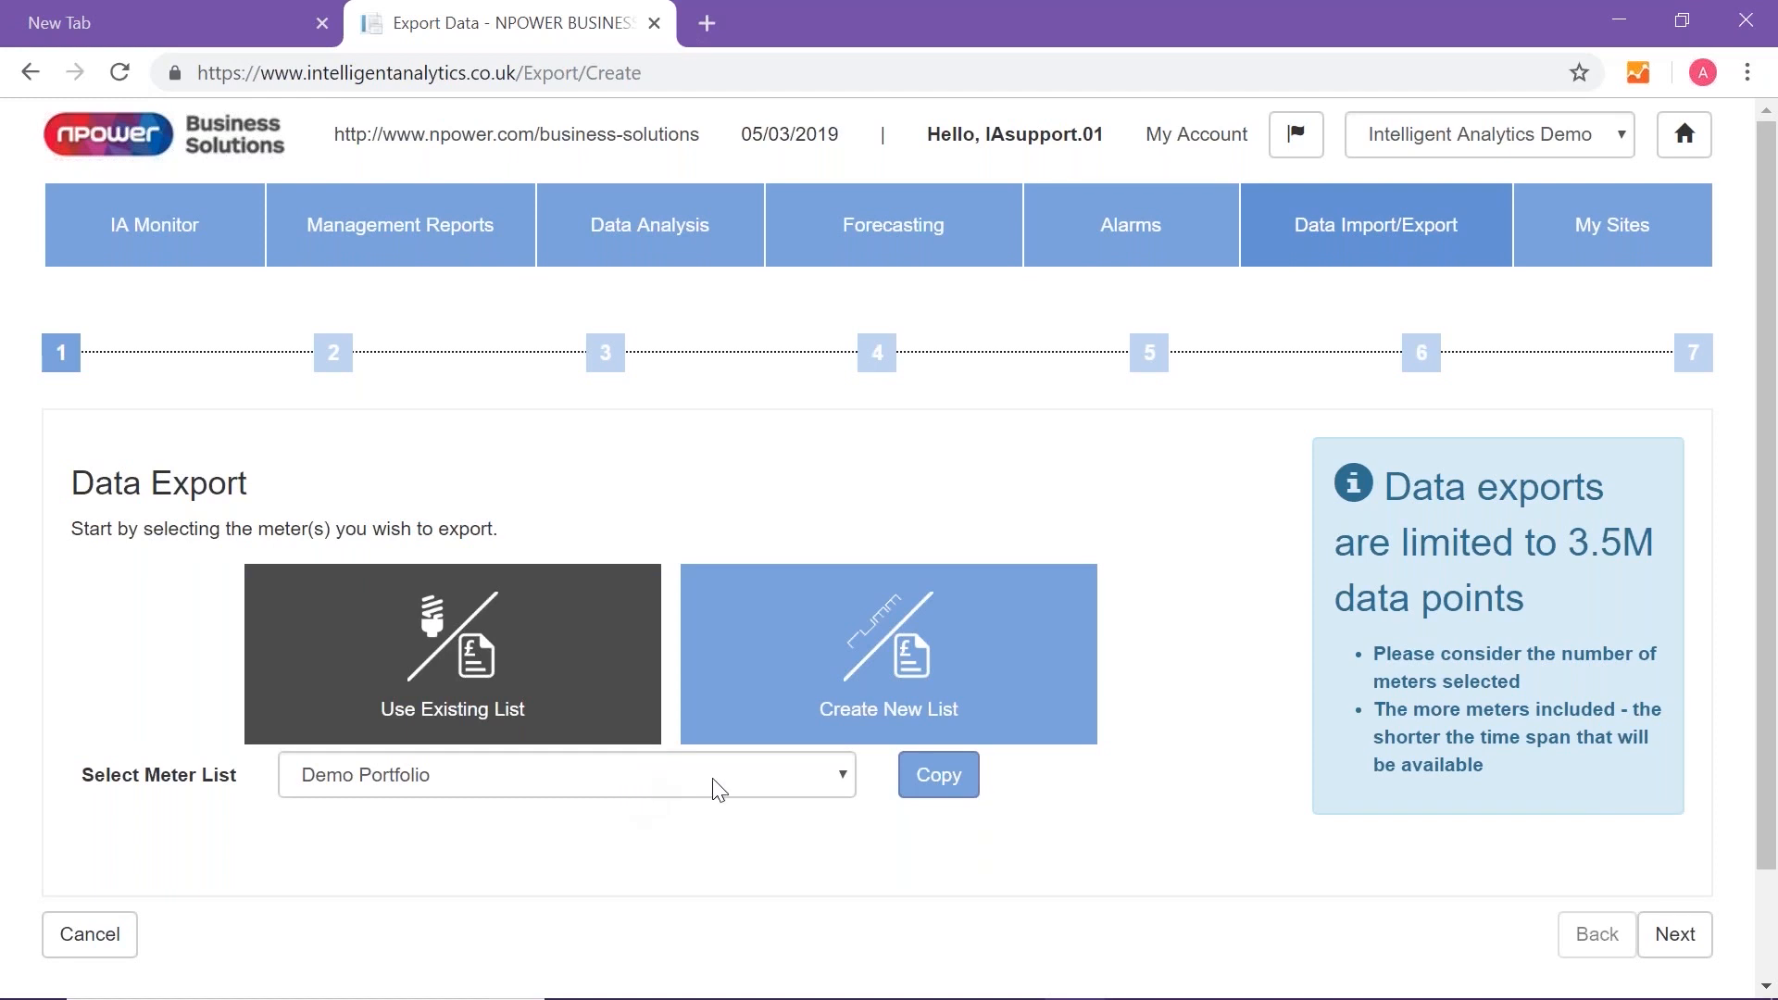
pyautogui.click(875, 663)
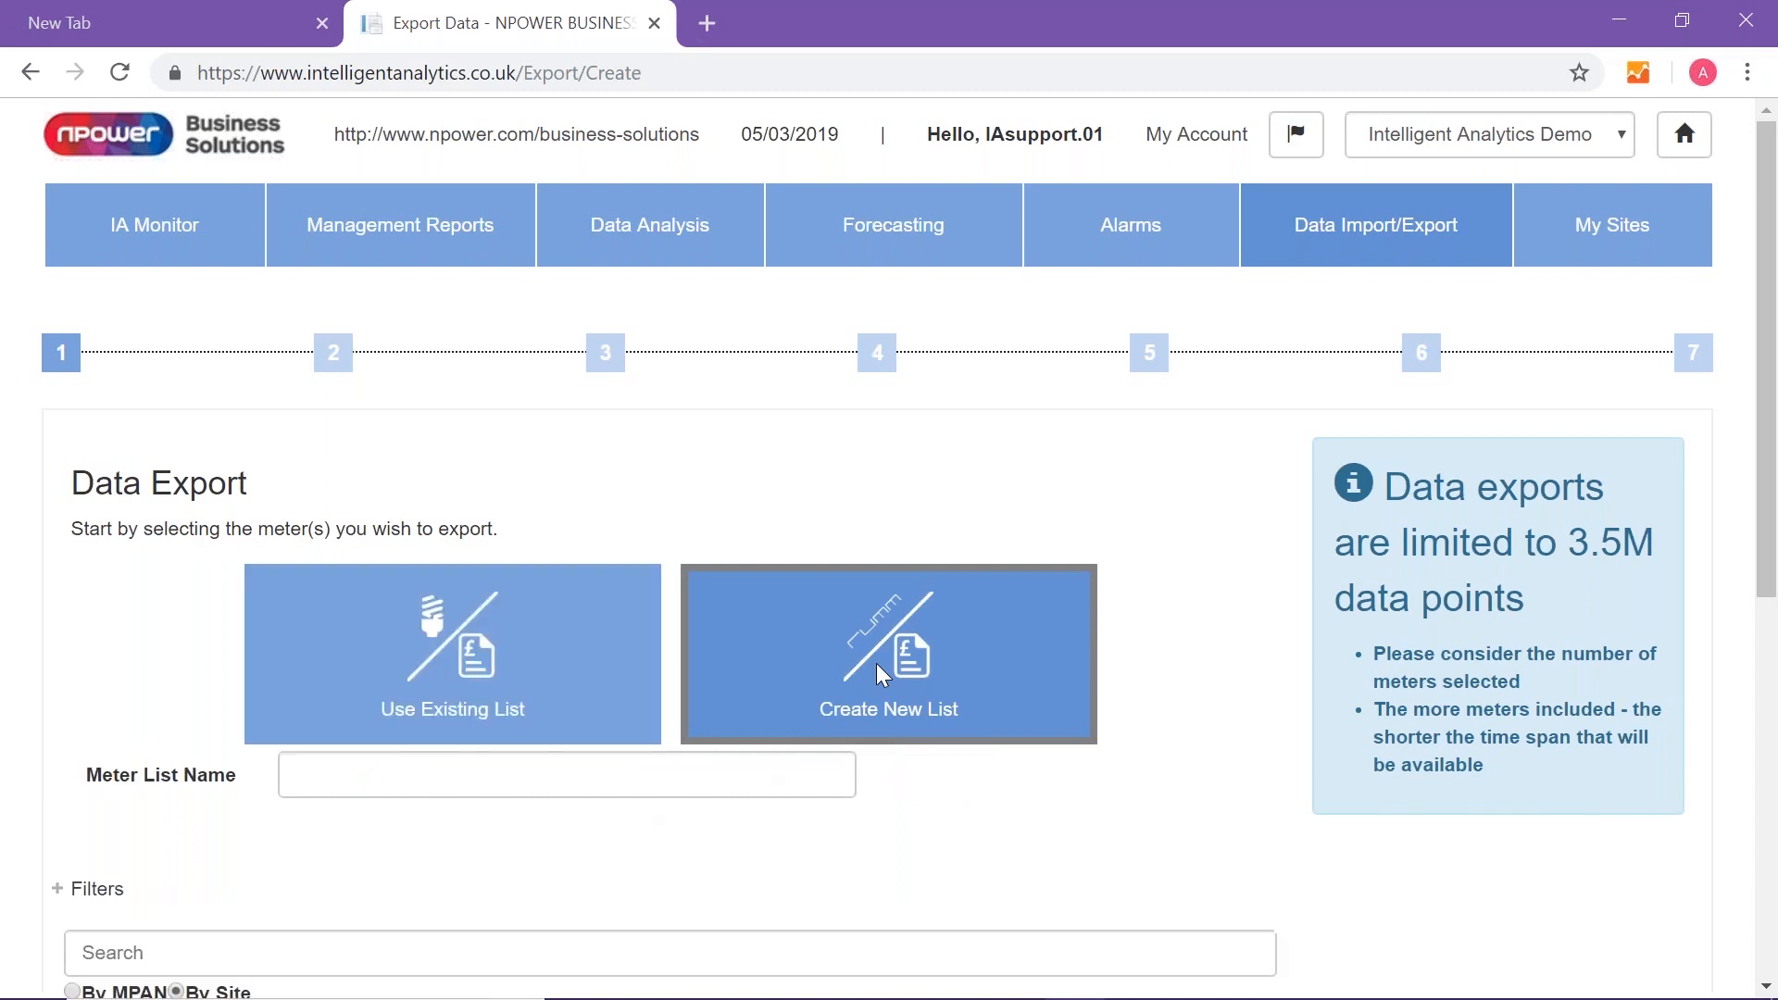
pyautogui.scroll(-2, 814, 722)
pyautogui.click(443, 637)
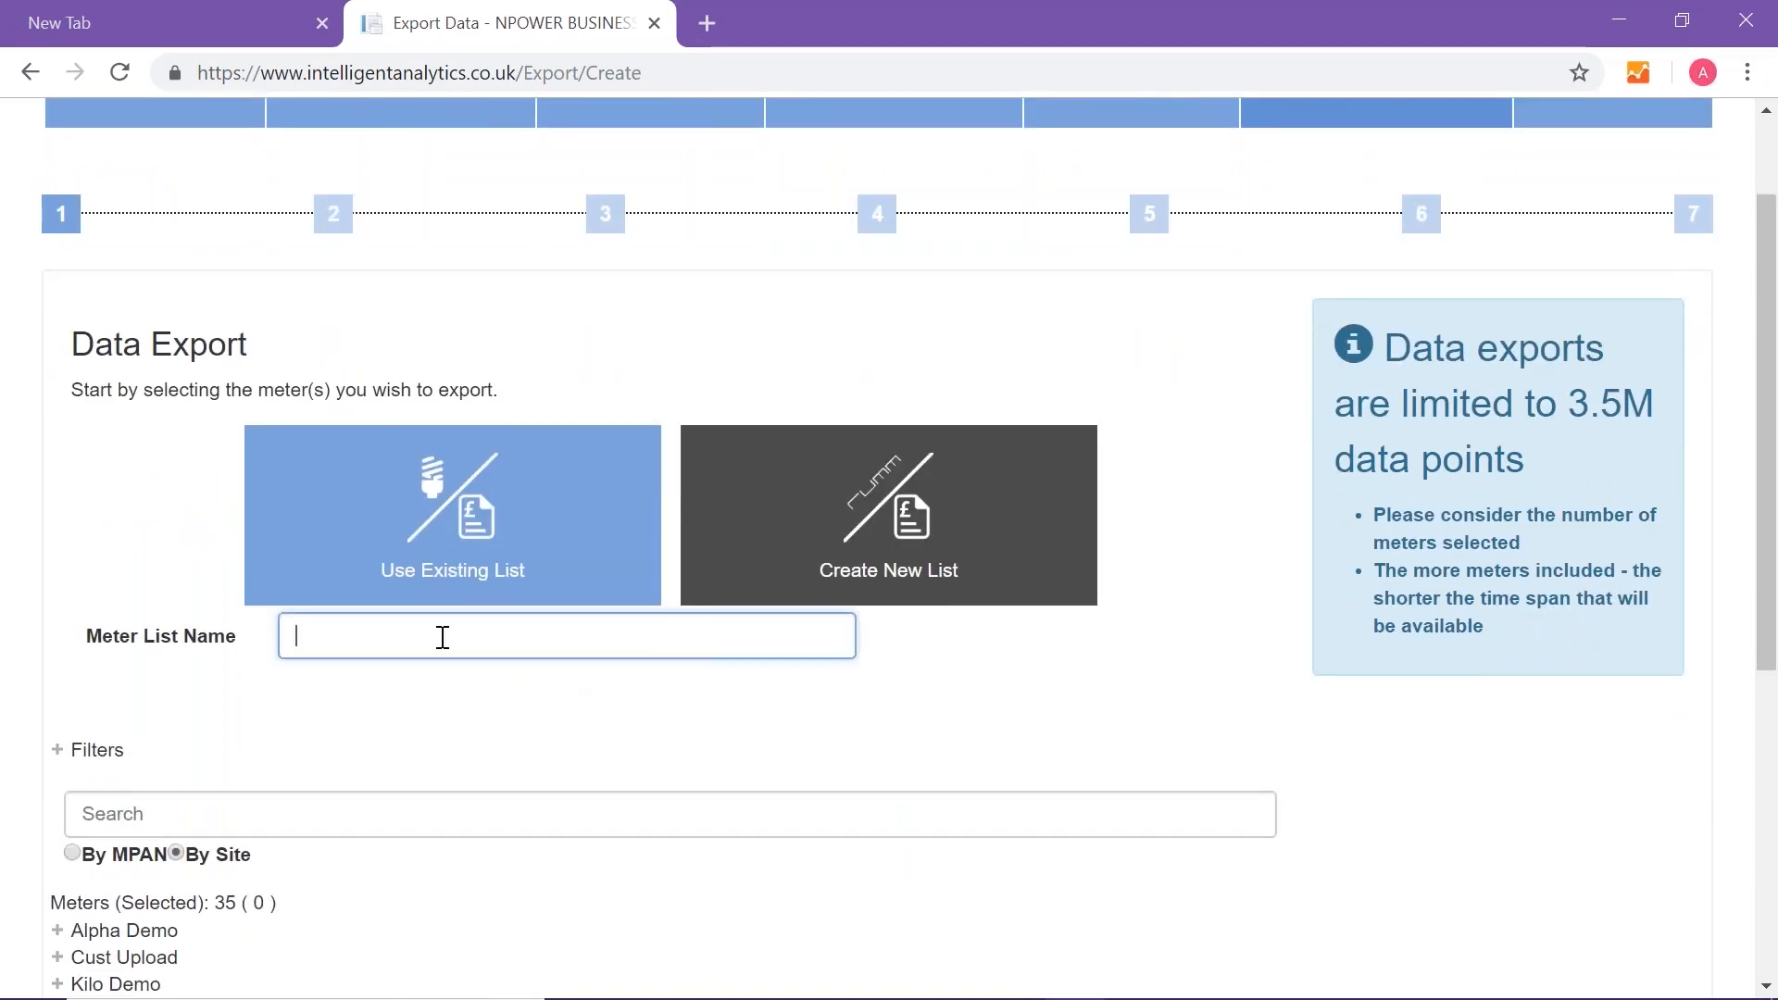
pyautogui.write('Schools')
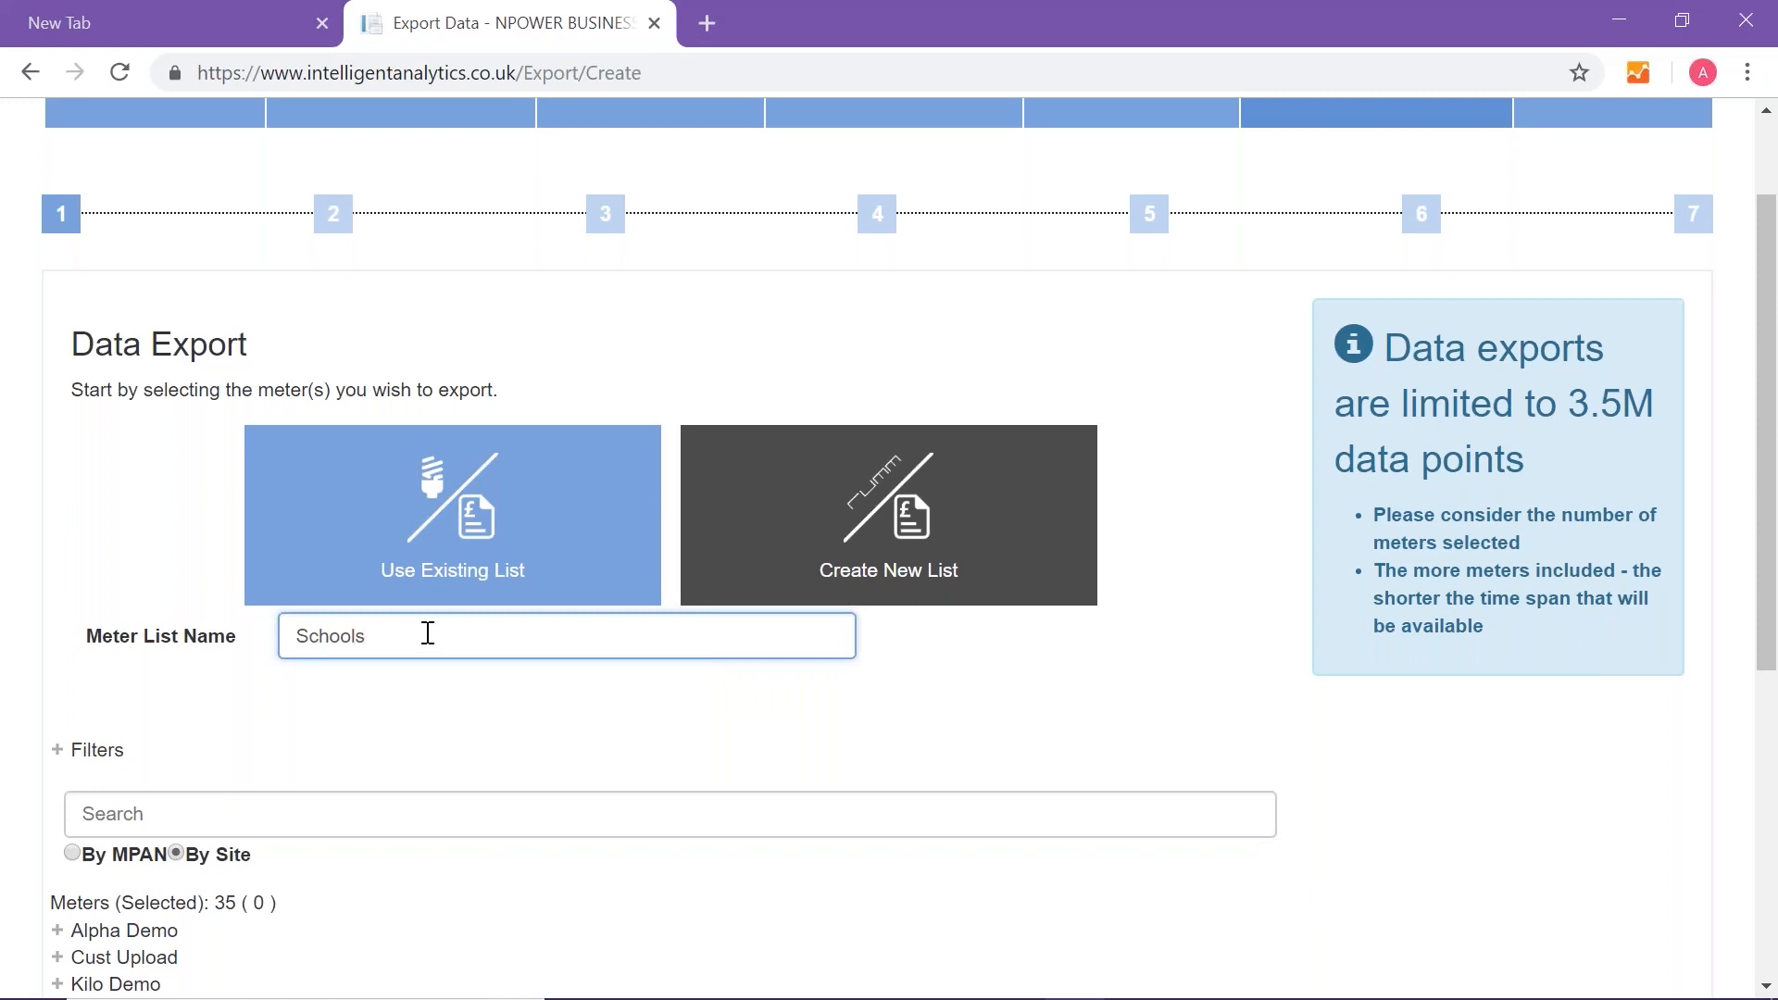
# Step: Filter the available meters to real meters only and to the Schools site classification
pyautogui.scroll(-2, 99, 635)
pyautogui.click(97, 616)
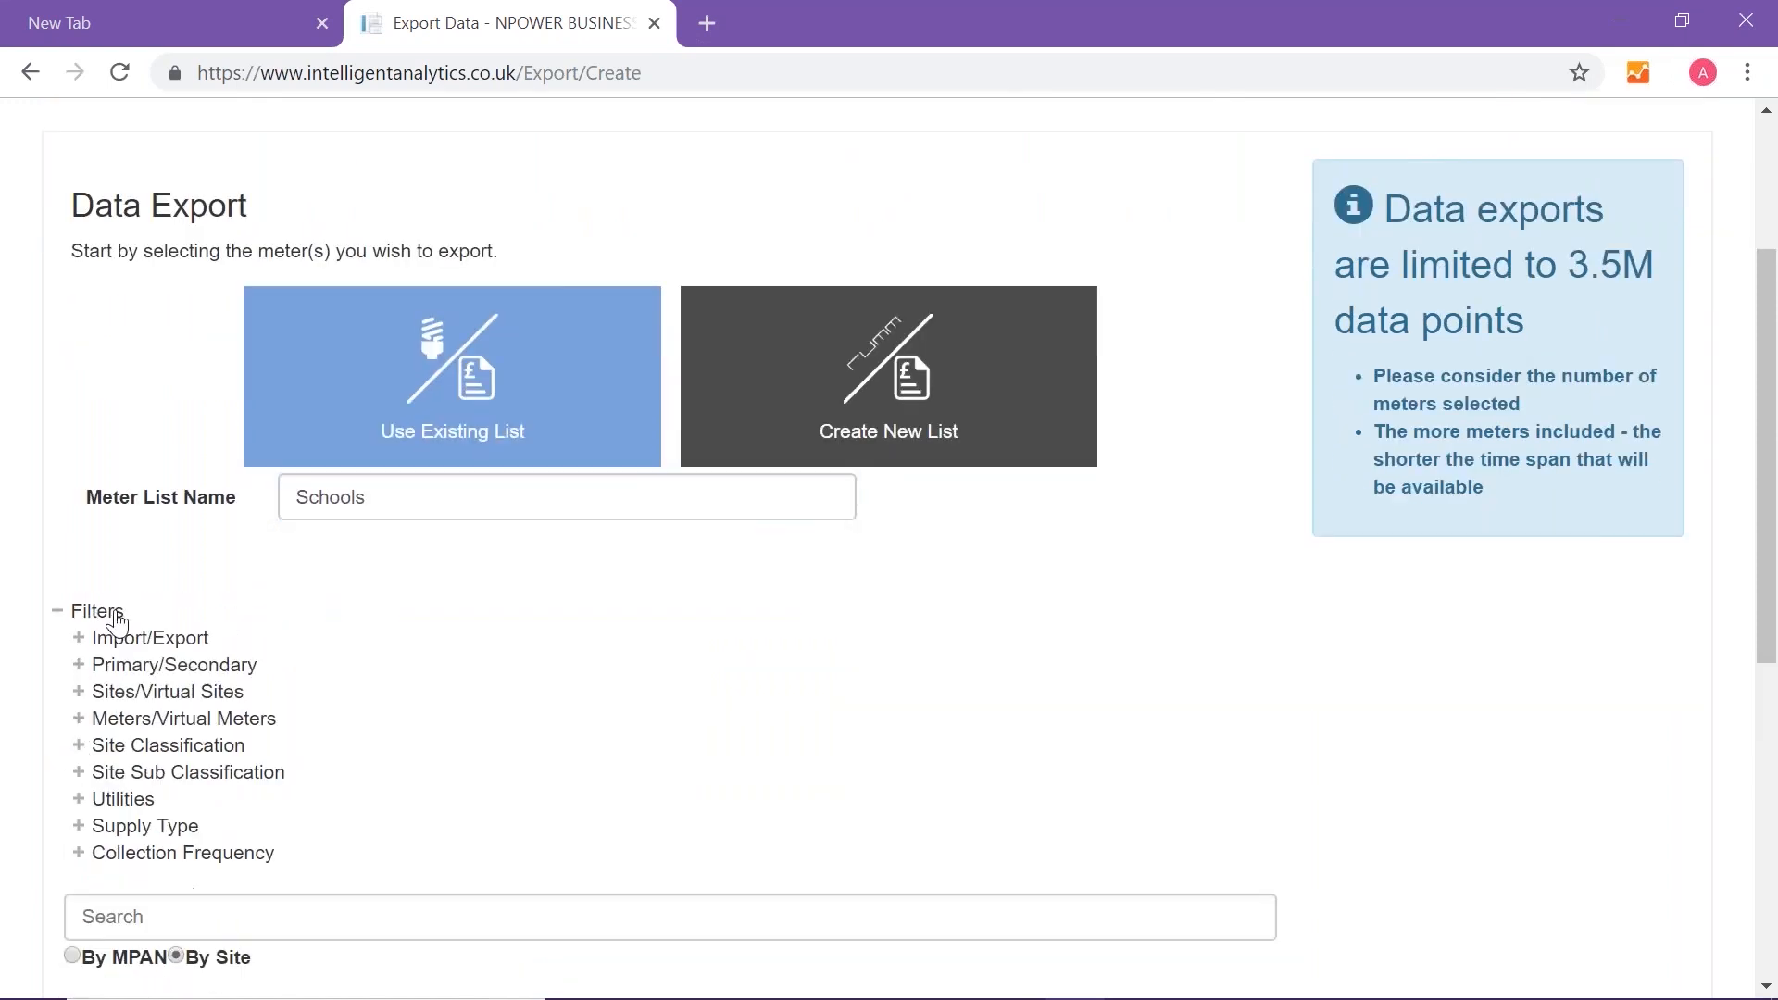
pyautogui.click(127, 725)
pyautogui.click(125, 785)
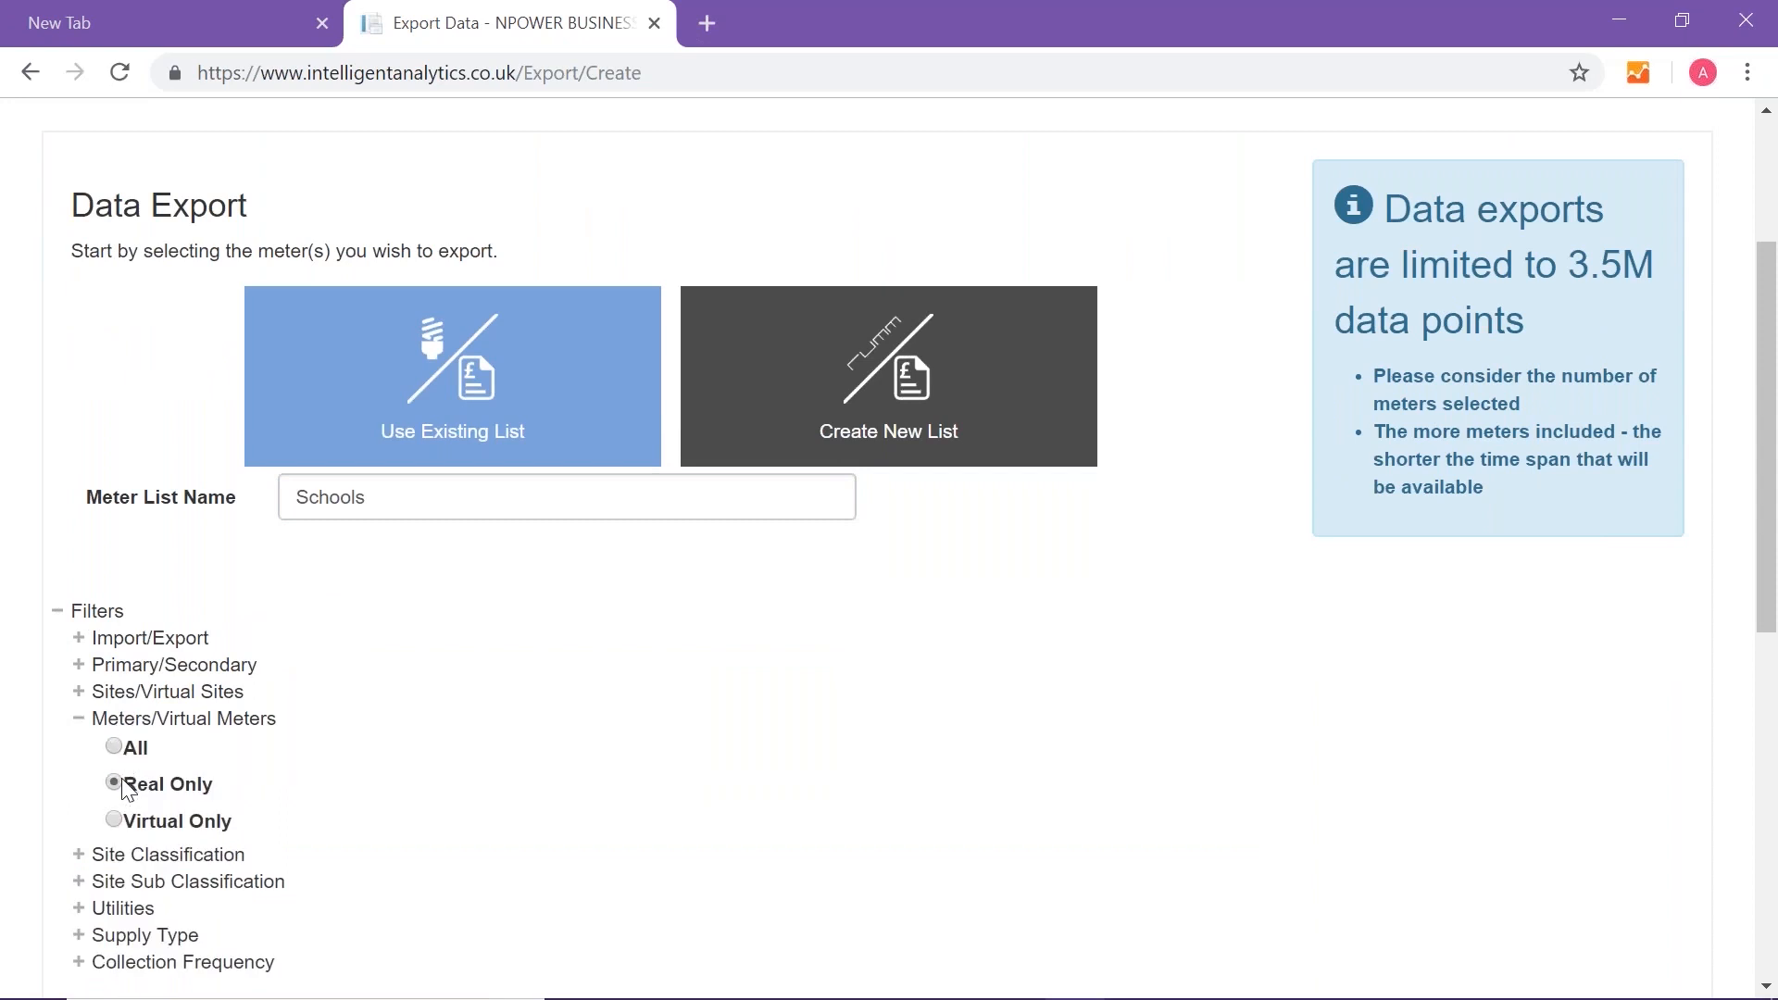
pyautogui.scroll(-3, 139, 778)
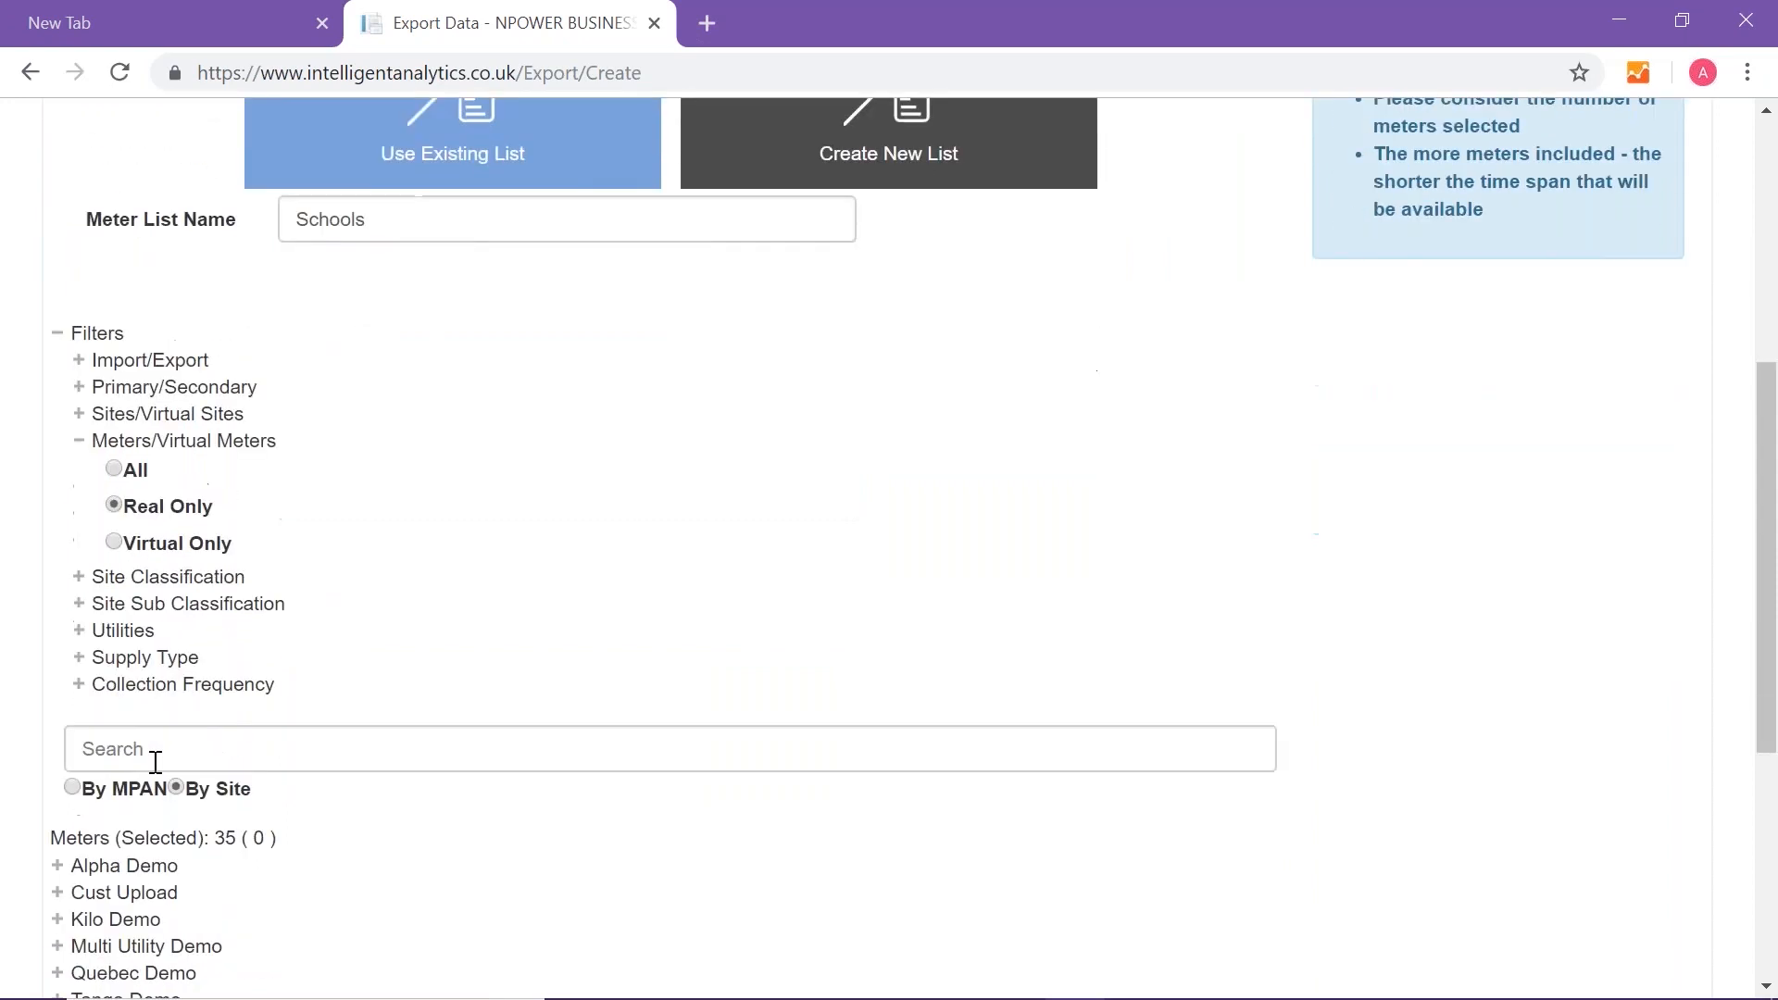
pyautogui.click(146, 582)
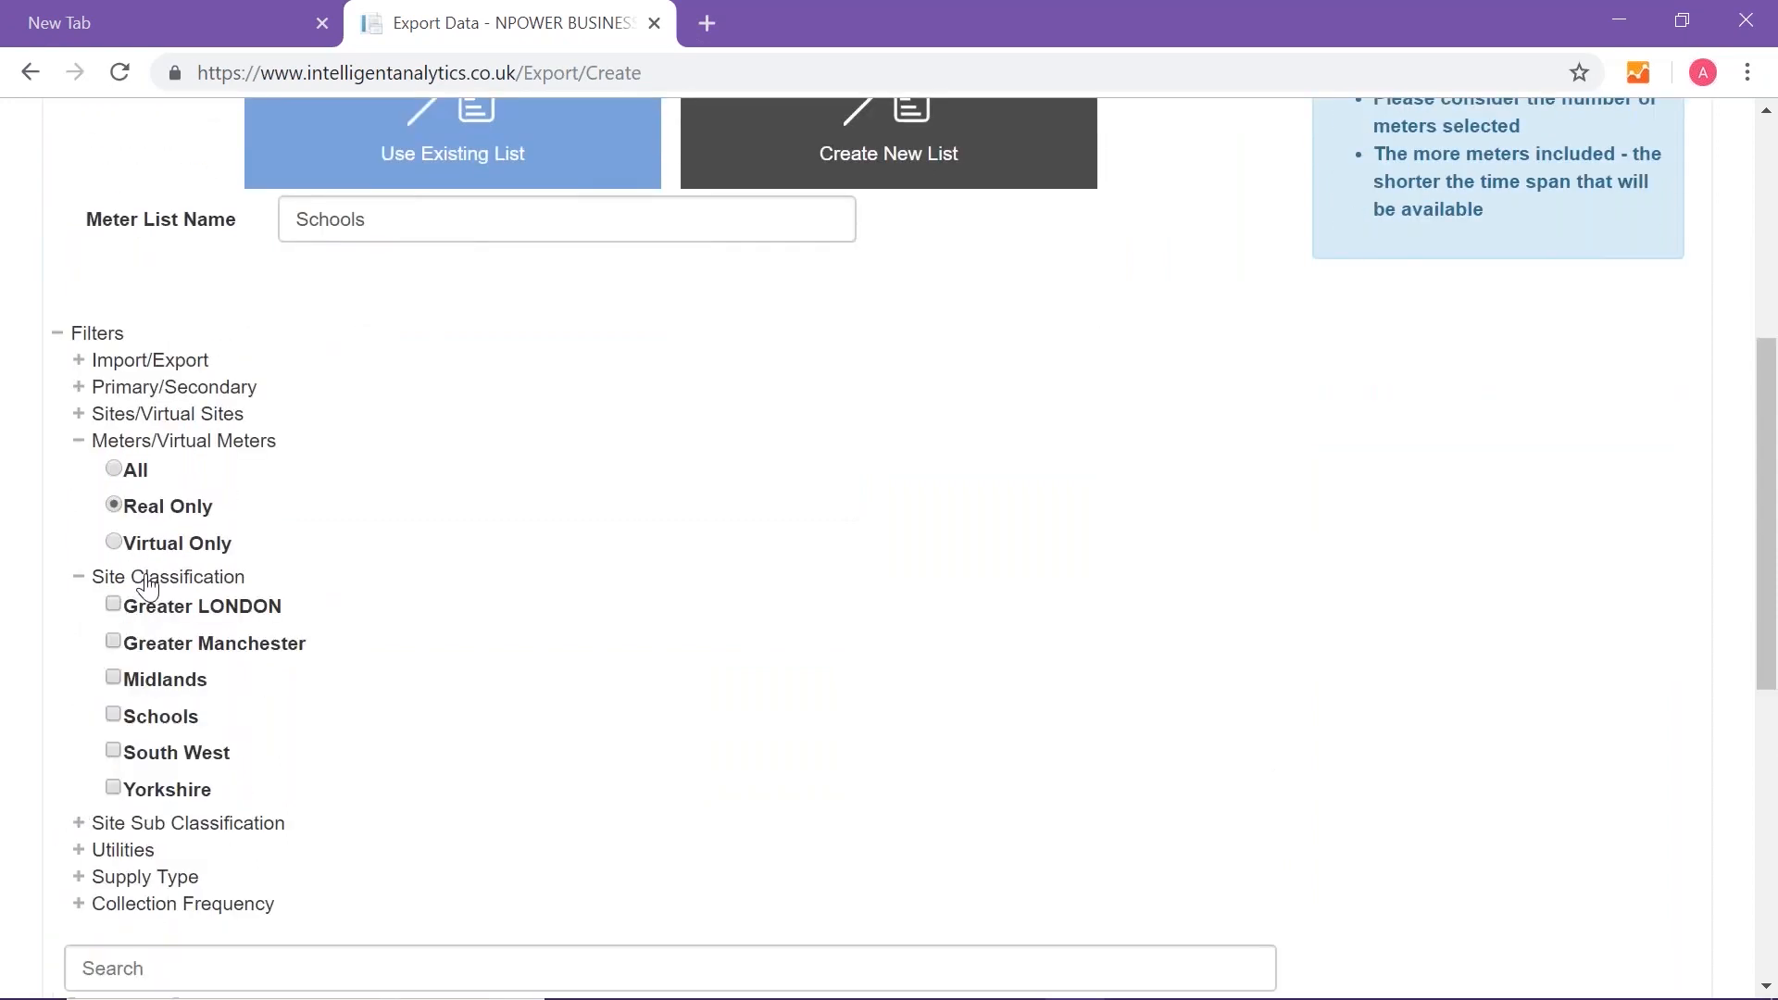
pyautogui.click(115, 720)
pyautogui.scroll(-2, 118, 725)
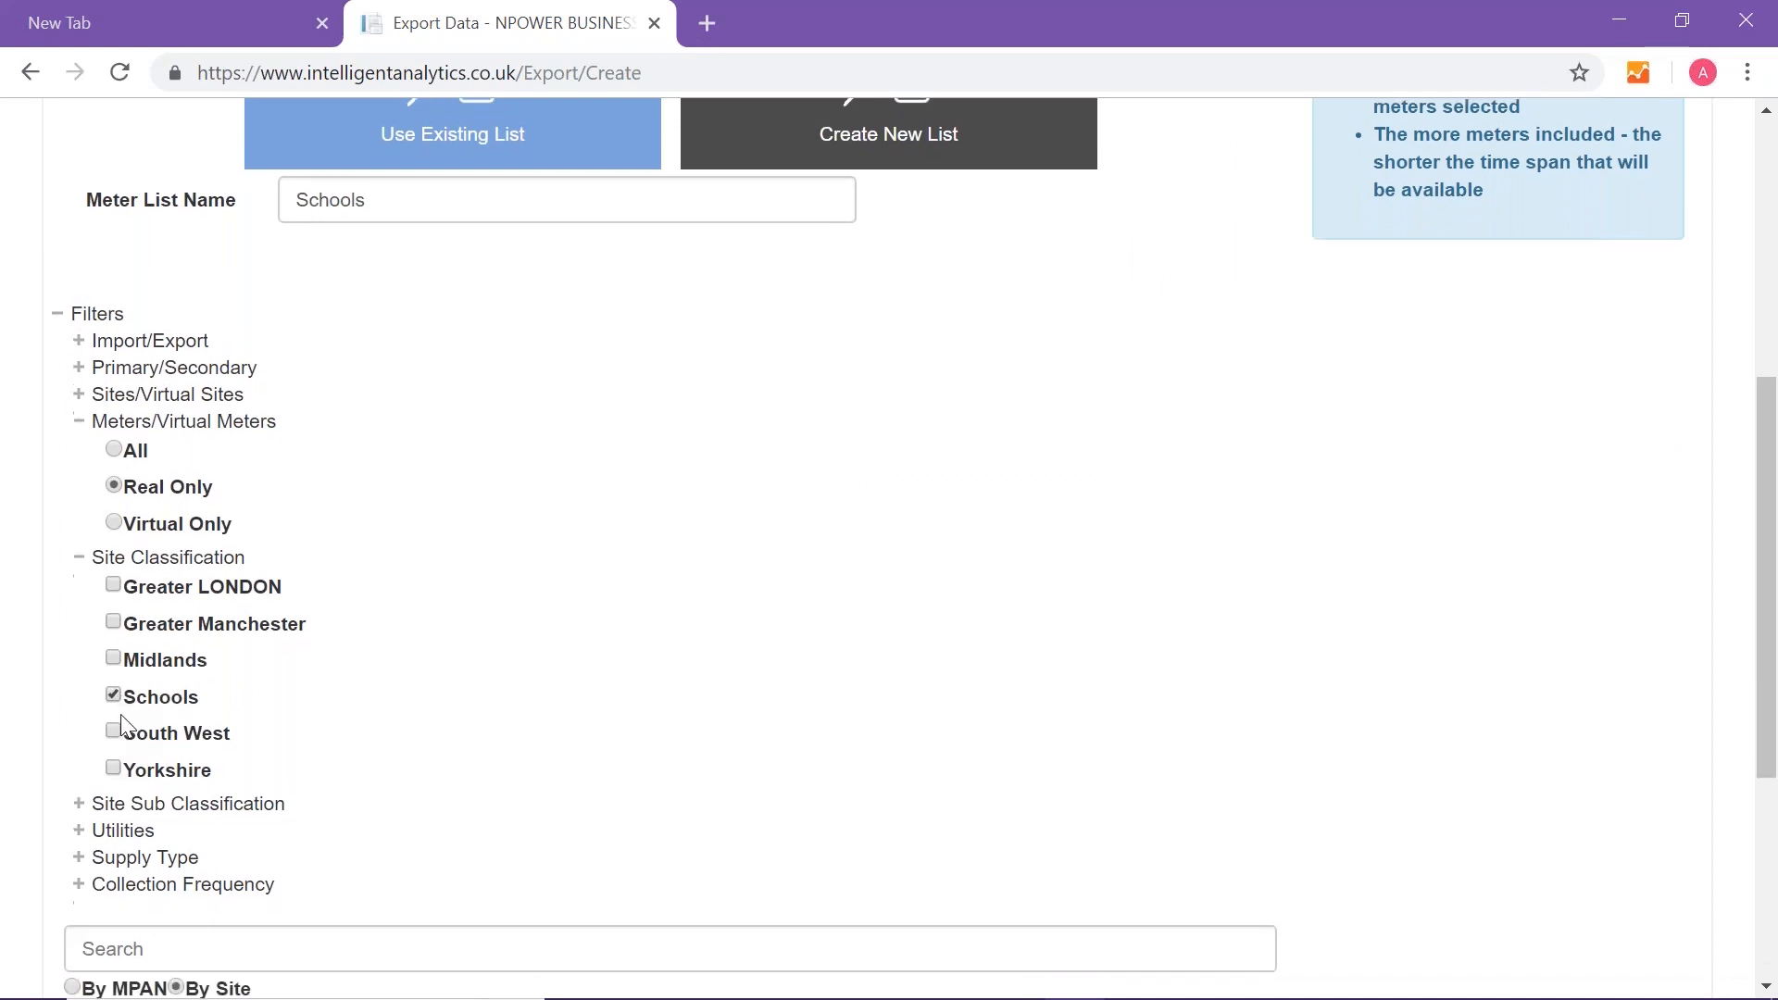
# Step: Limit the utilities filter to Electricity and select all the meters that match
pyautogui.click(116, 713)
pyautogui.click(118, 741)
pyautogui.scroll(-5, 343, 741)
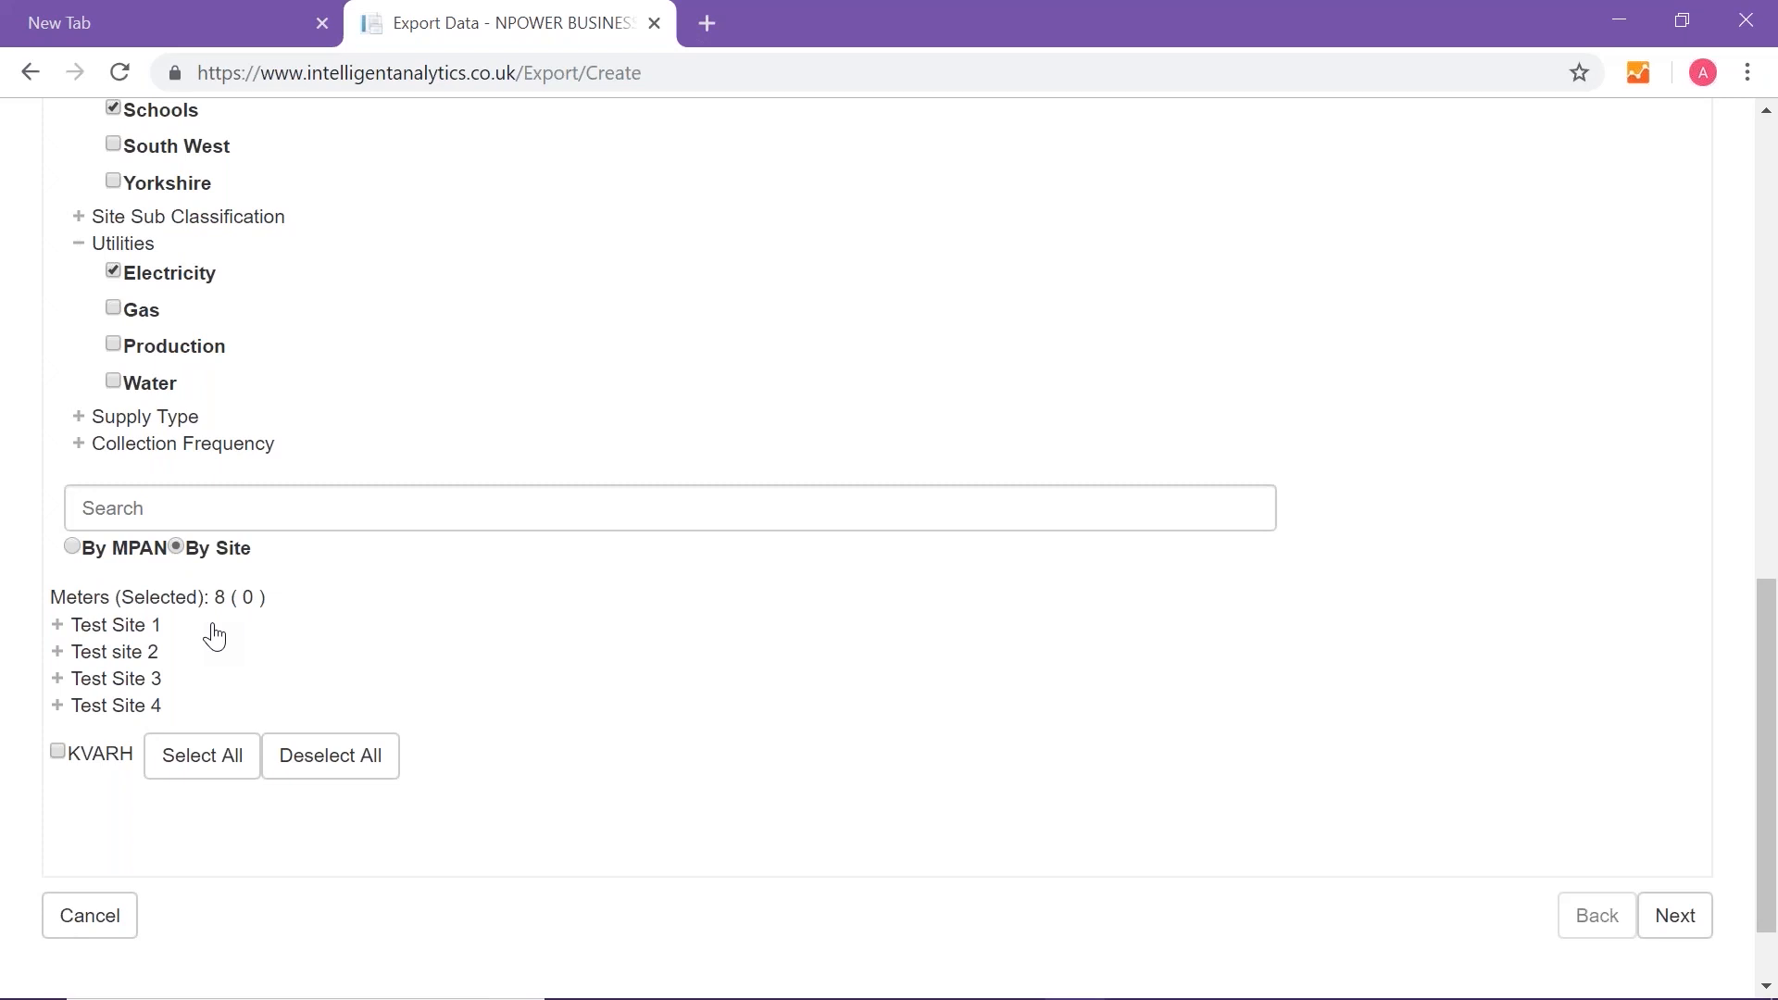
pyautogui.click(190, 761)
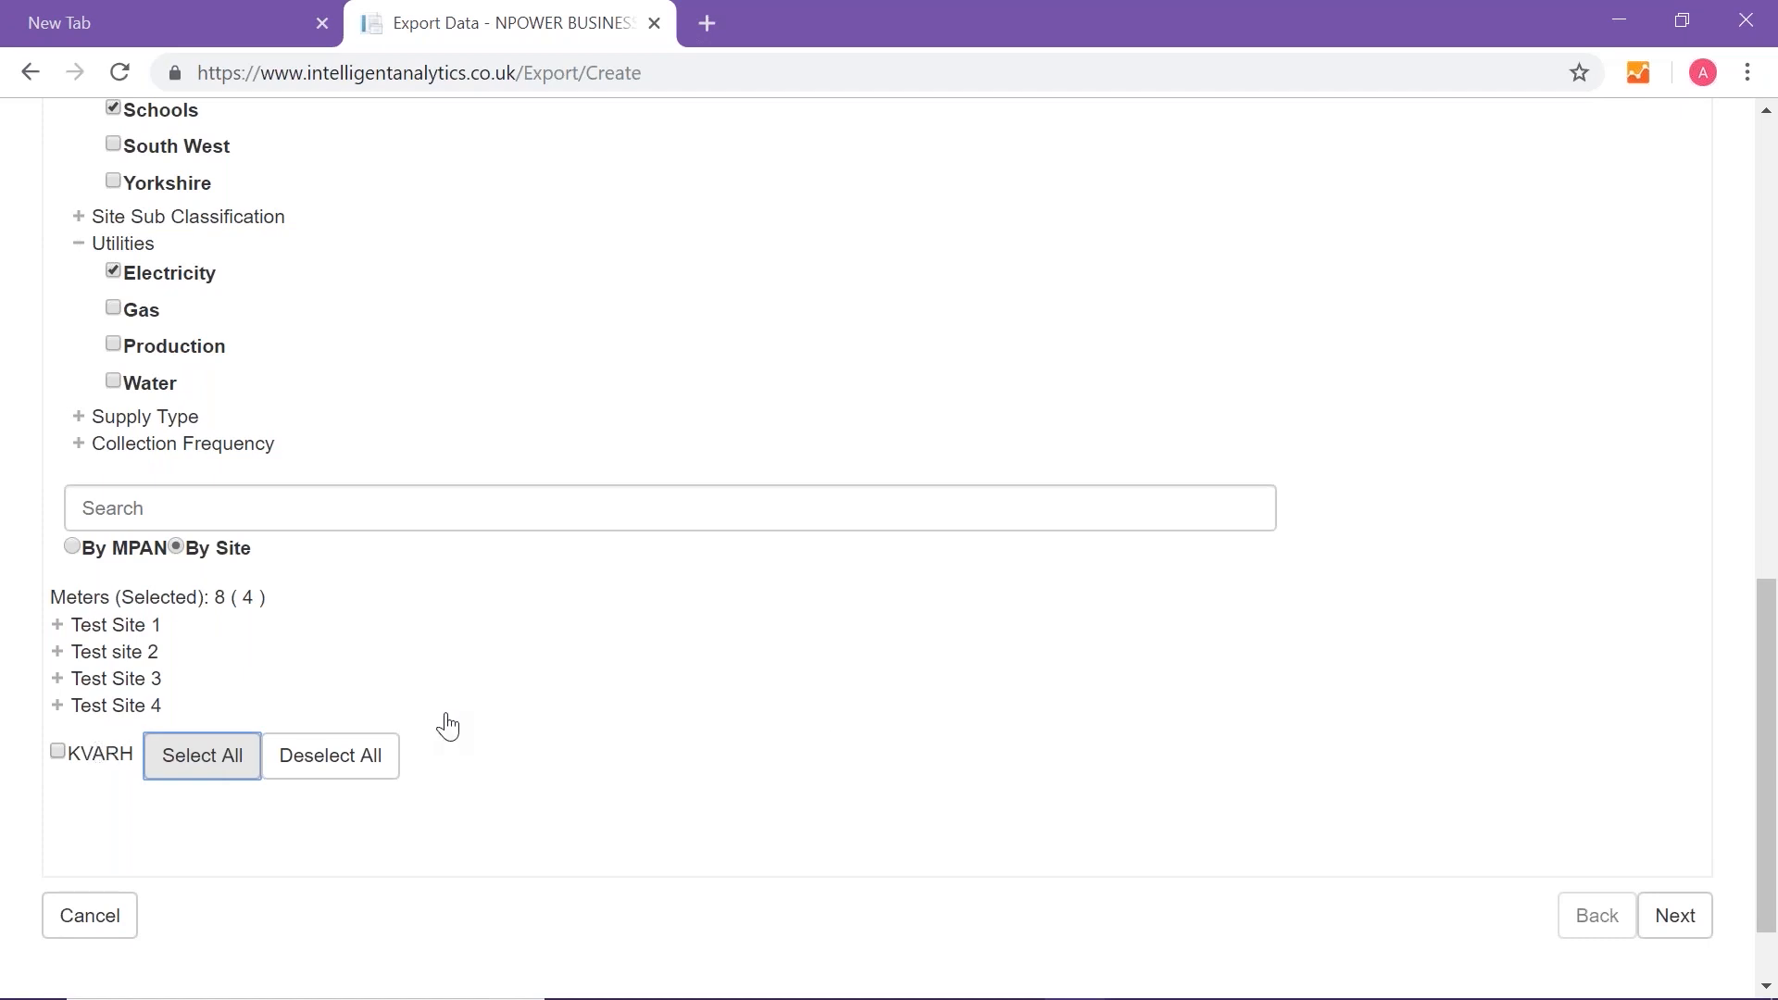
# Step: Advance the export to the date range, keeping the Data Download Format and all seven days of the week
pyautogui.click(1676, 919)
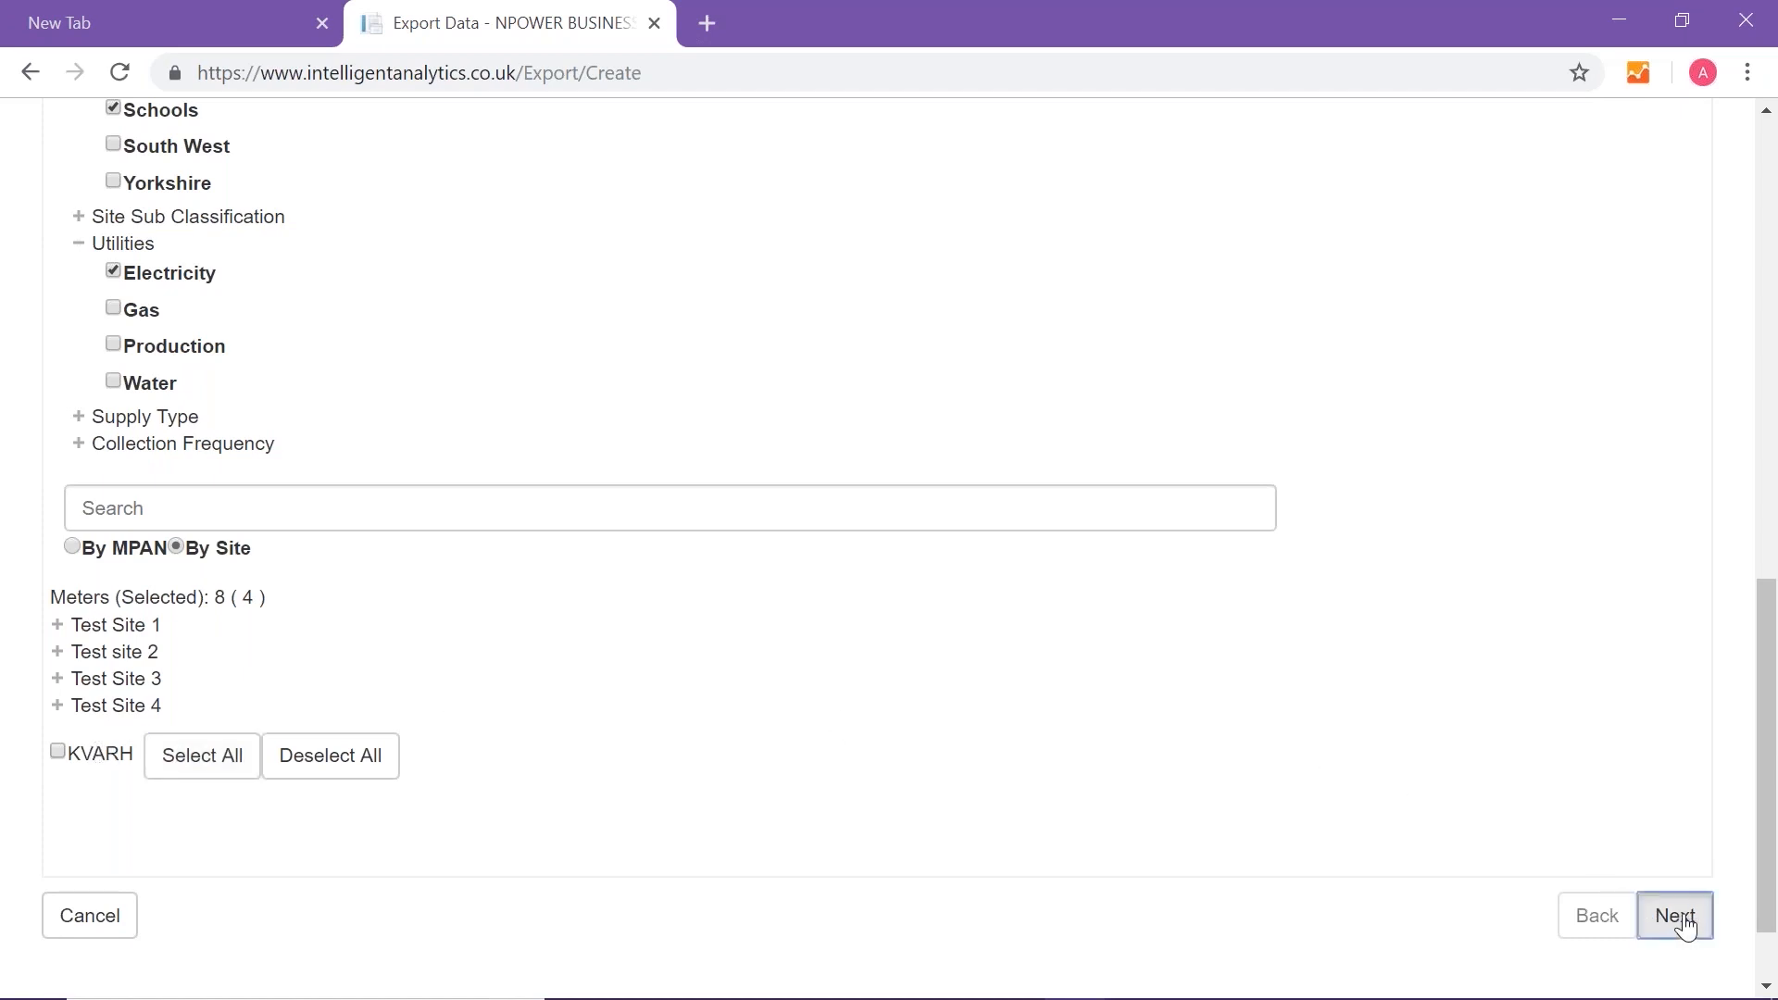
pyautogui.click(1680, 920)
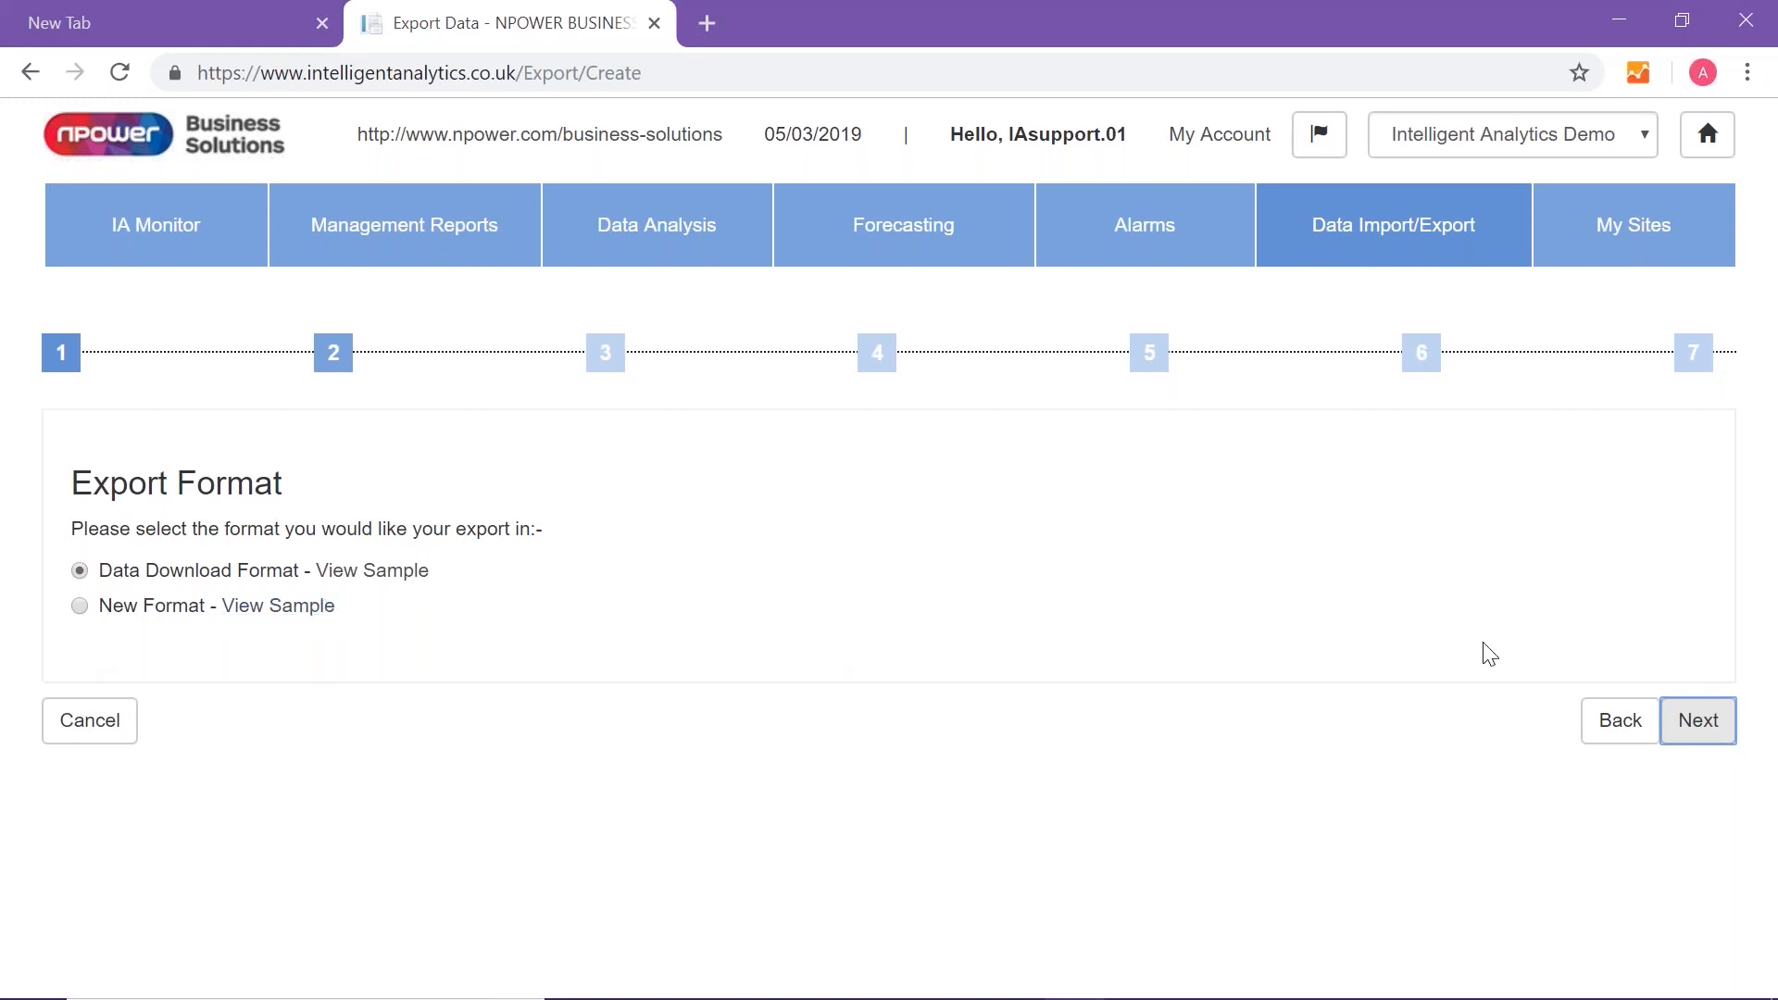
pyautogui.click(1714, 732)
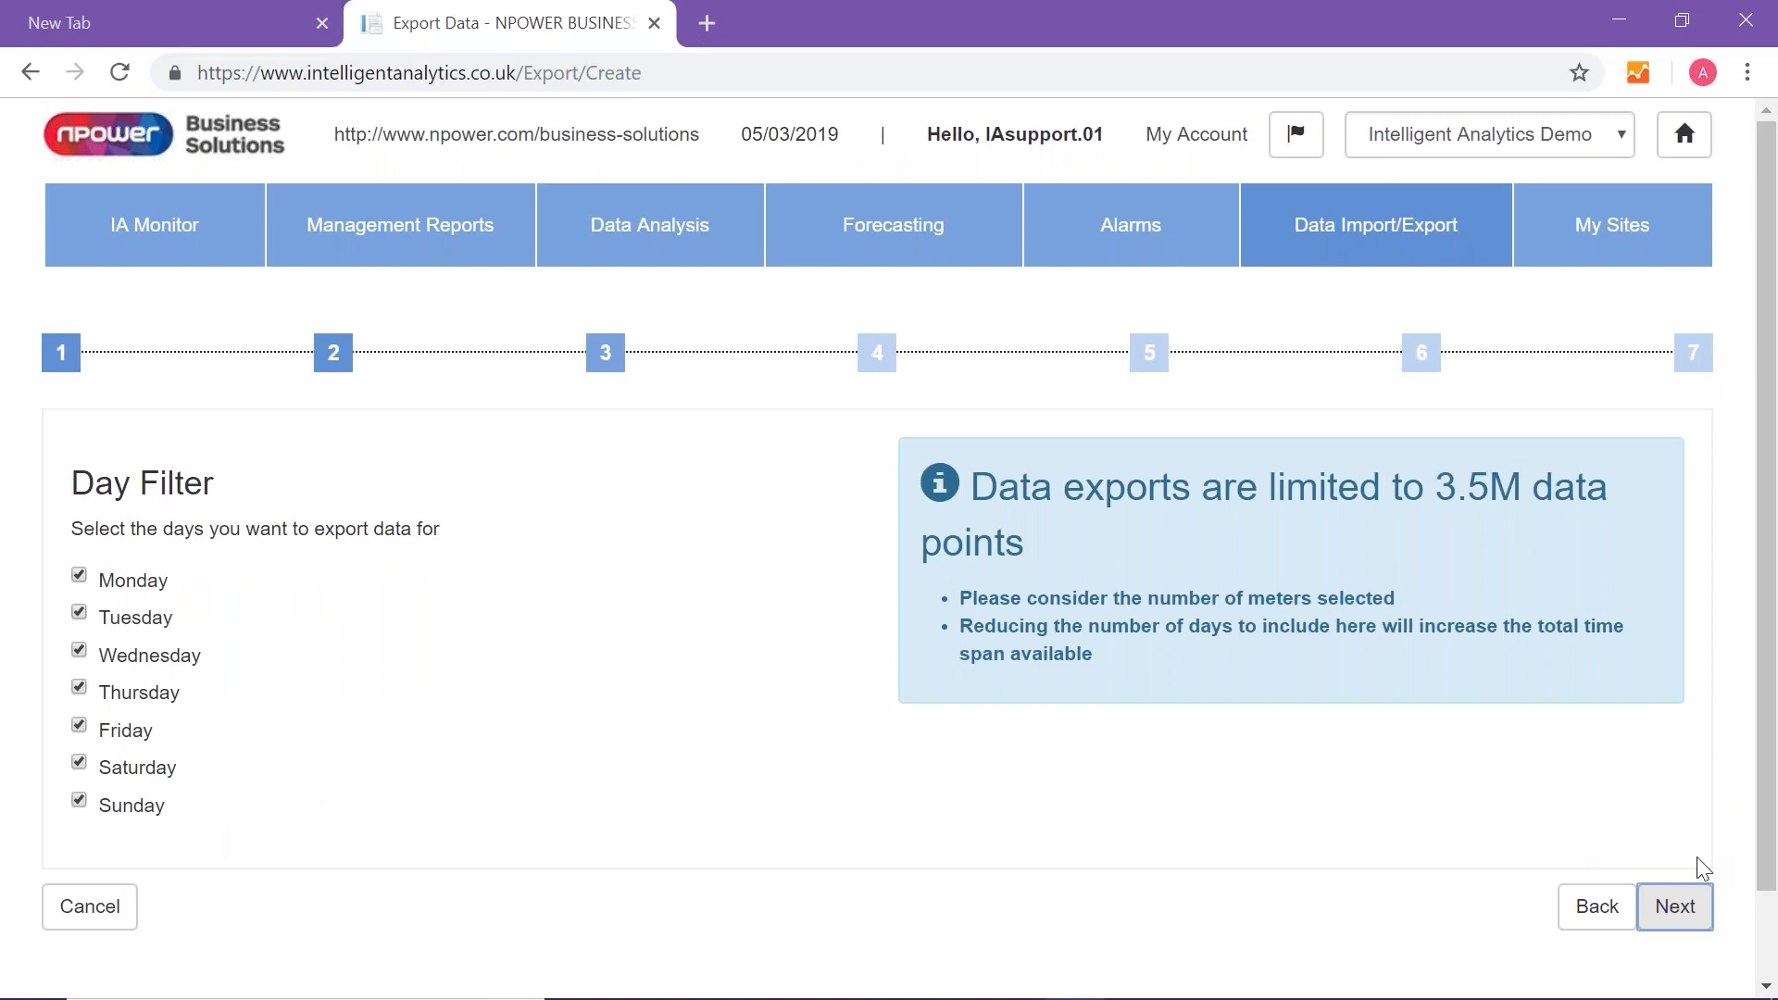
pyautogui.click(1695, 924)
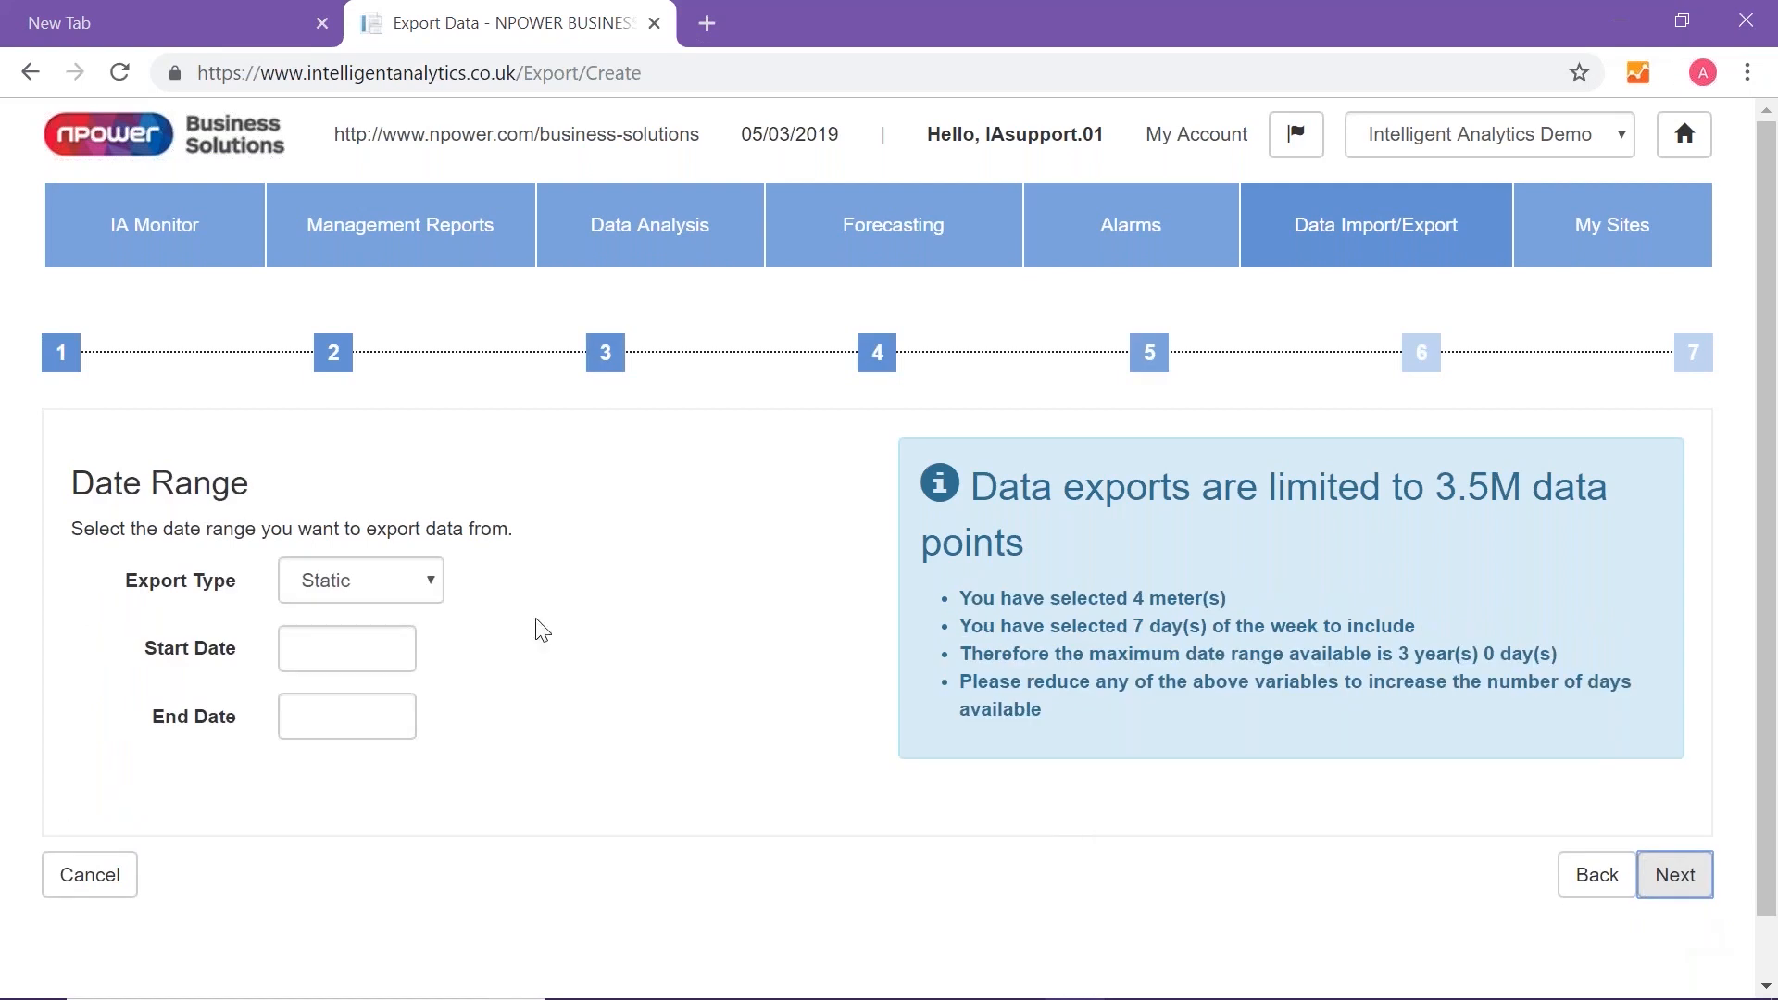
# Step: Set the export's date range to Dynamic with type Previous and period Month
pyautogui.click(419, 592)
pyautogui.click(408, 663)
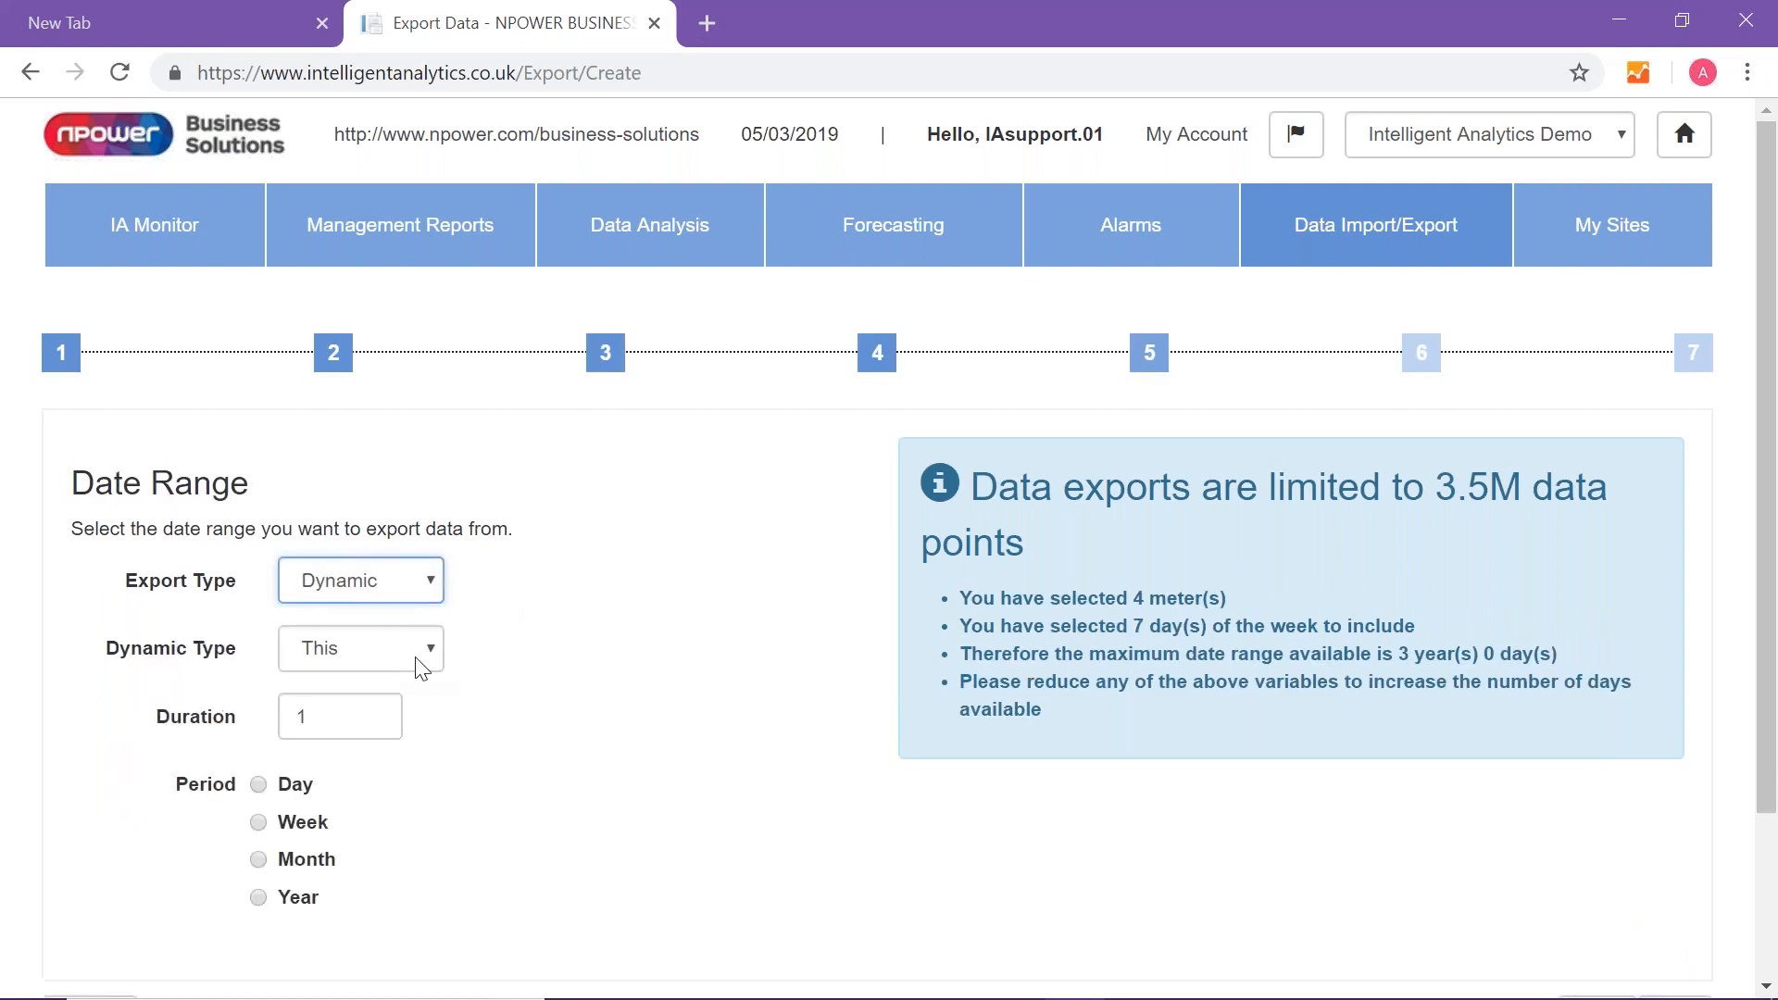
pyautogui.click(380, 654)
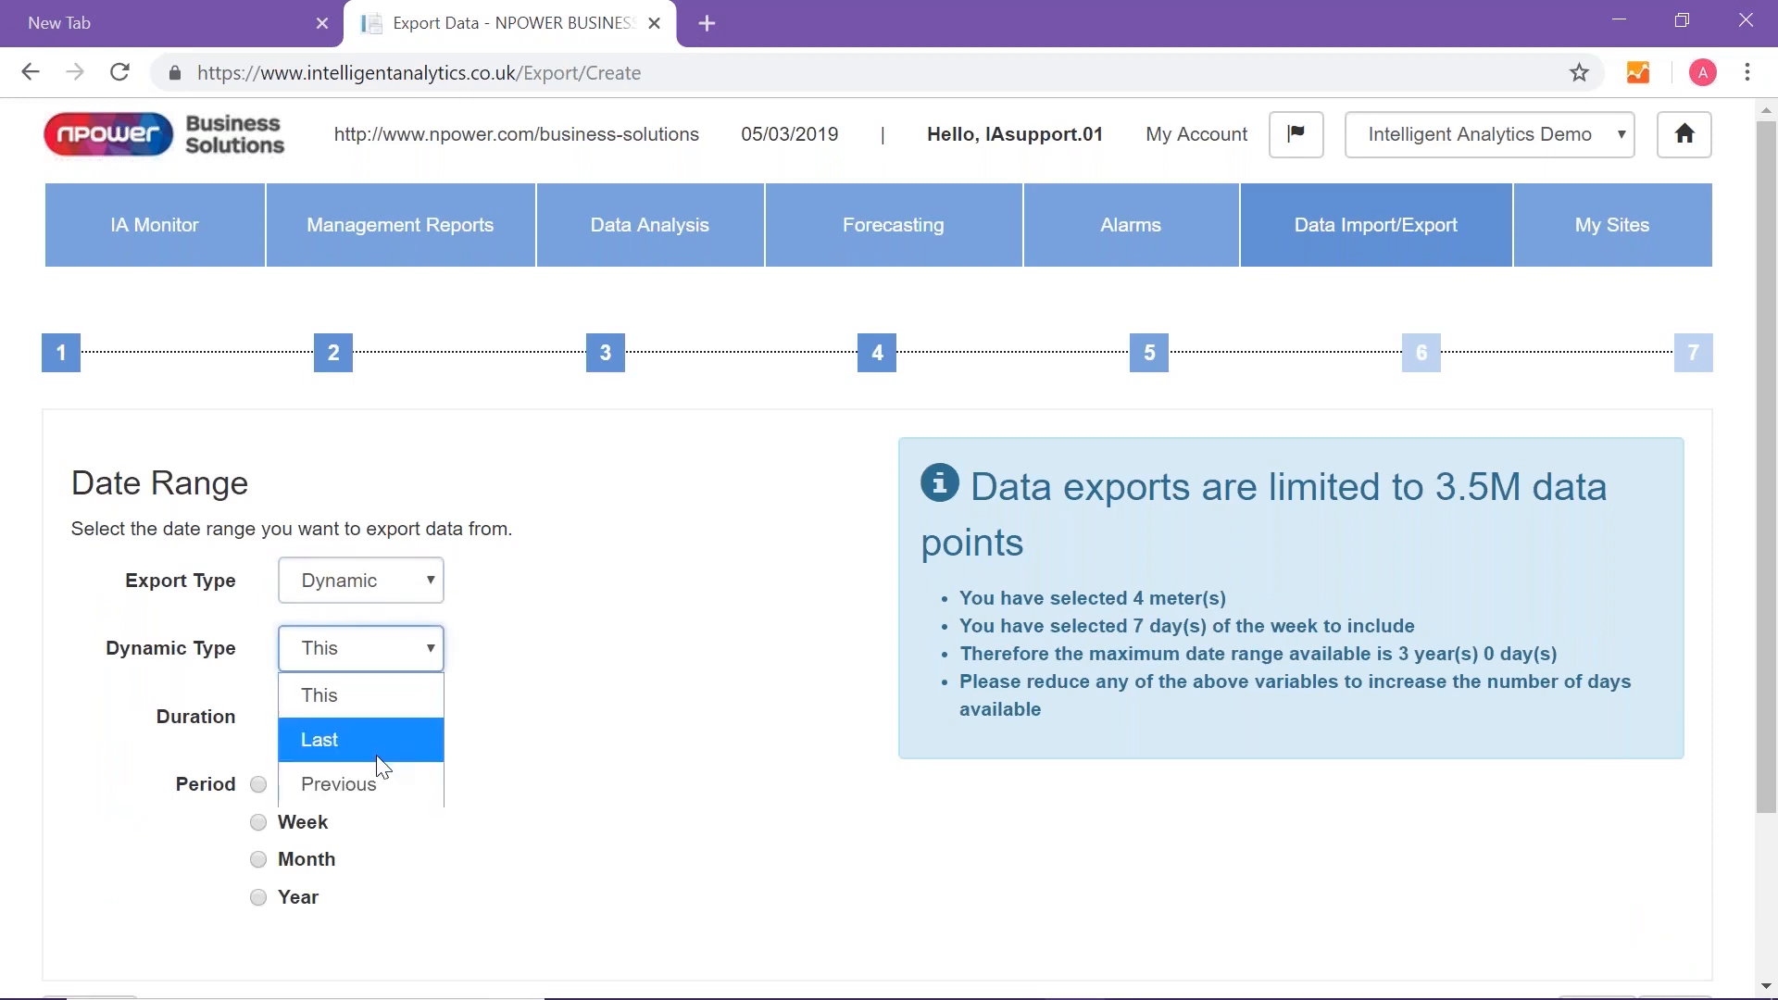
pyautogui.click(380, 784)
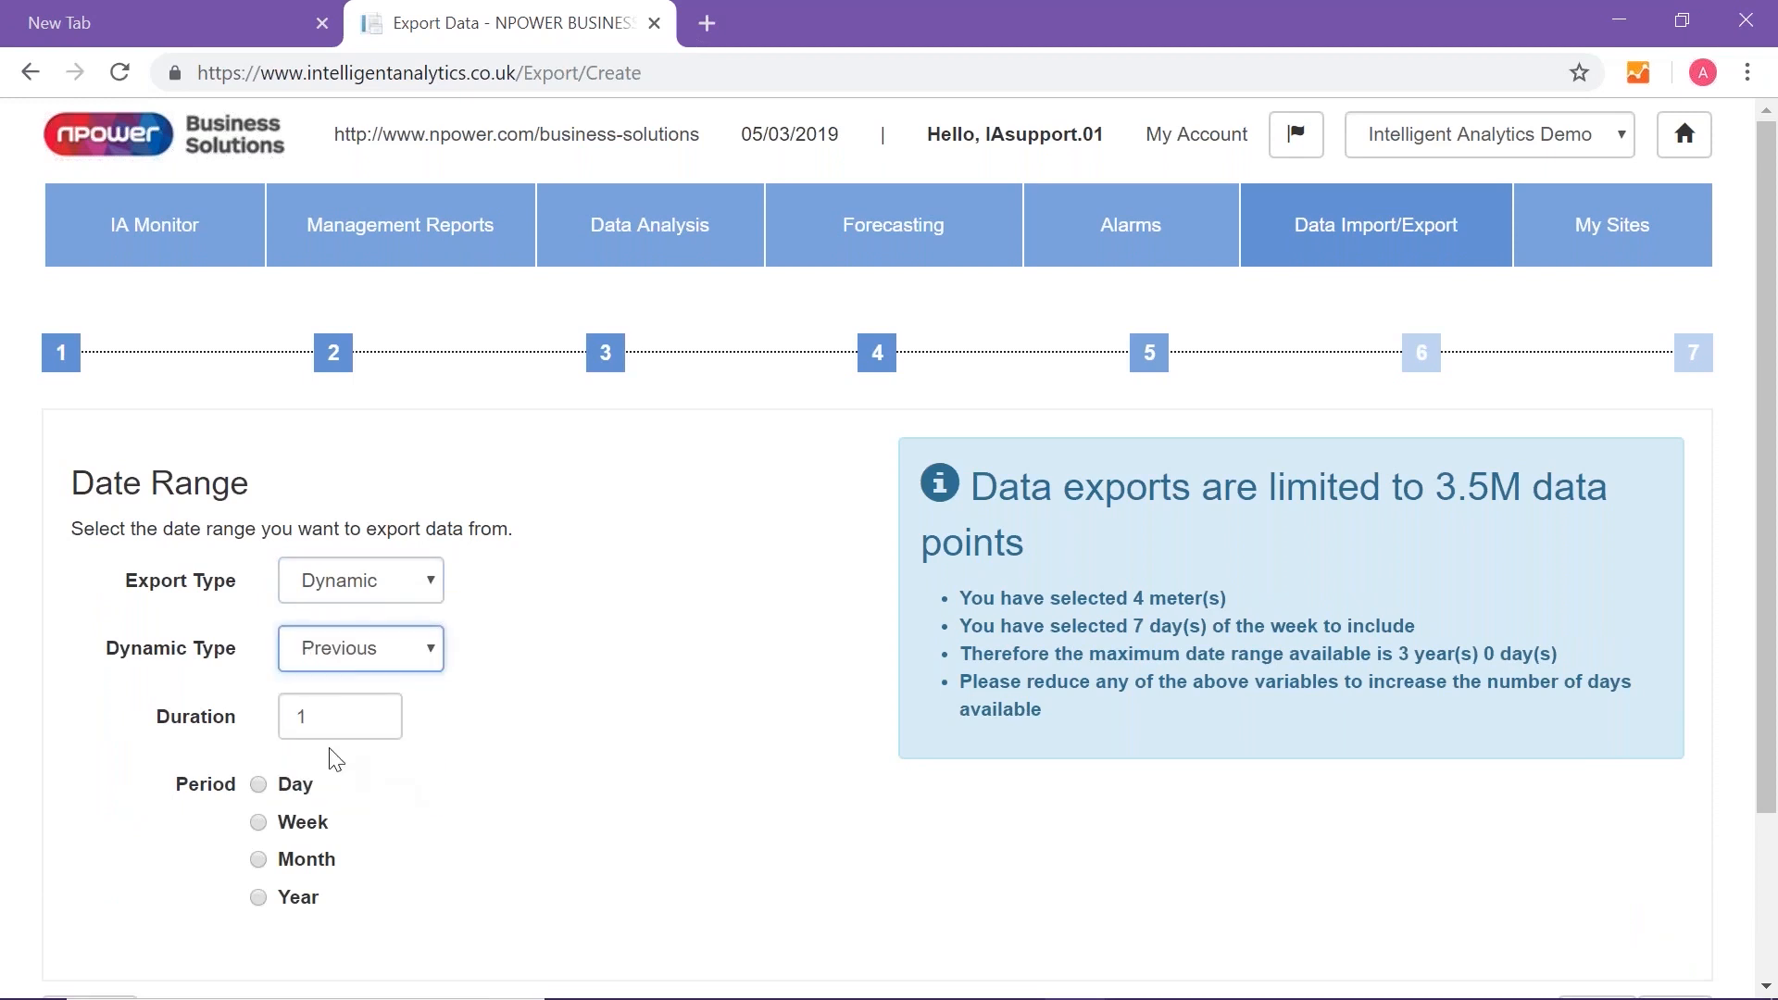
pyautogui.click(260, 859)
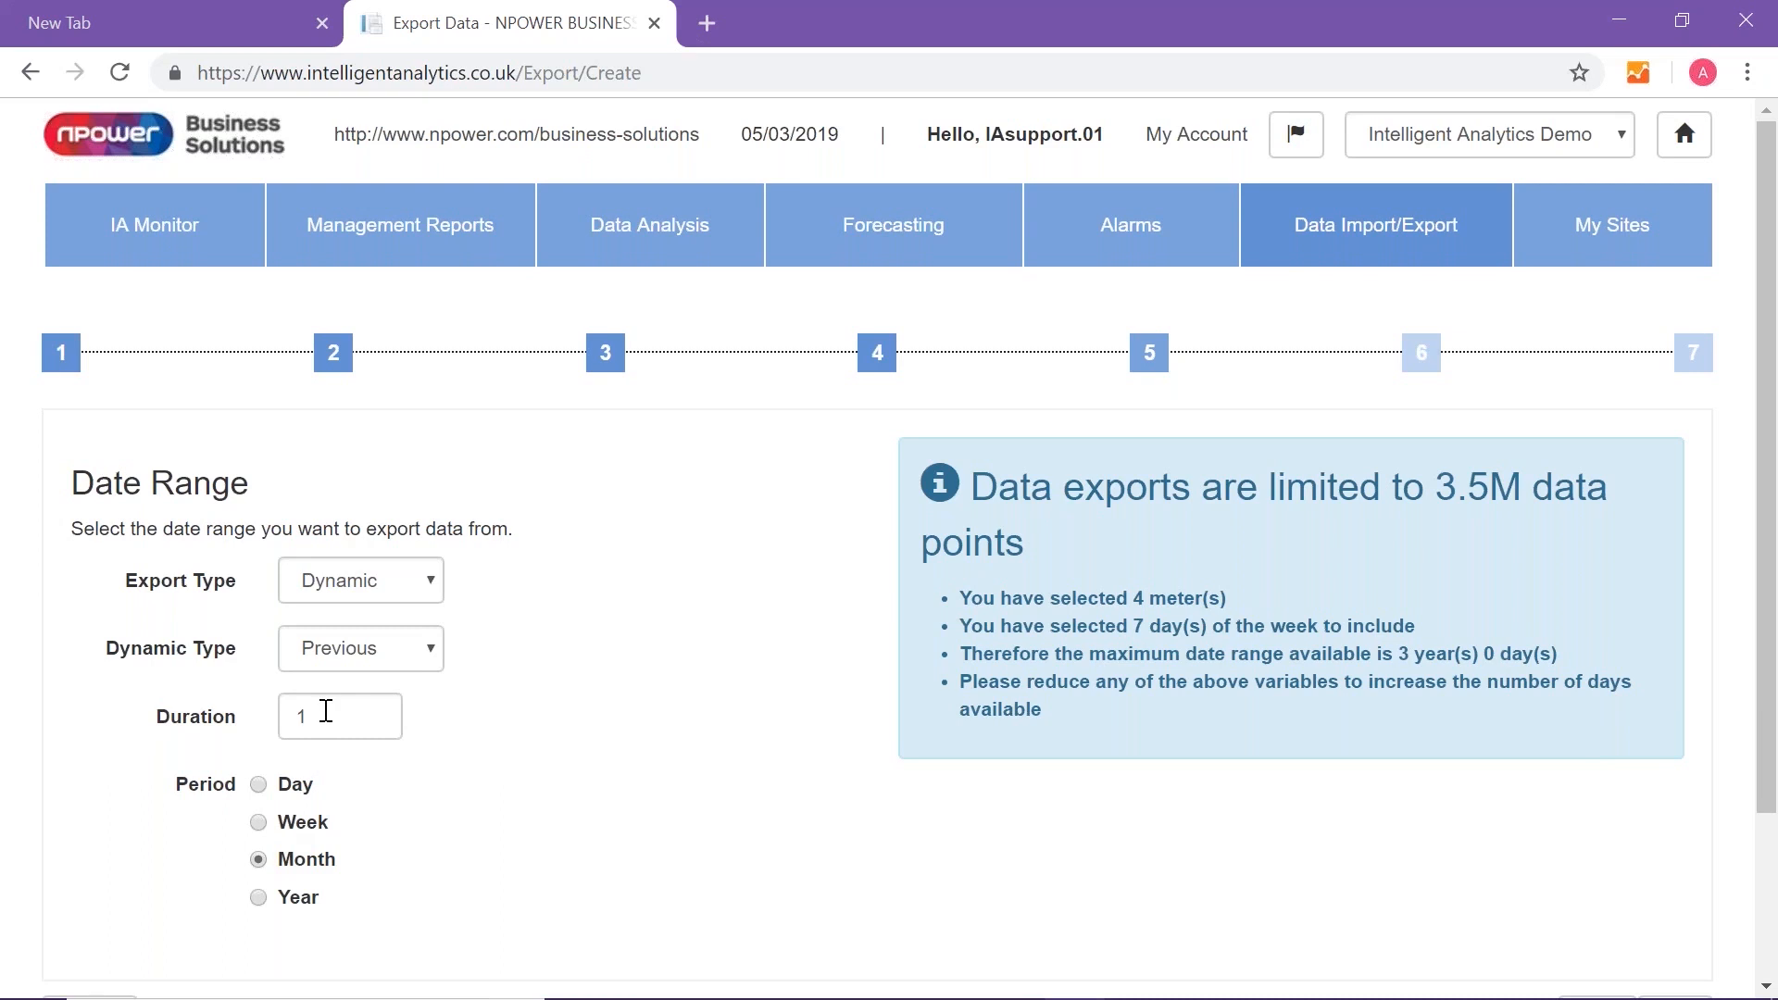
# Step: Change the date range period to Year with a duration of 1 and continue to the recipients
pyautogui.click(352, 653)
pyautogui.click(535, 780)
pyautogui.click(259, 897)
pyautogui.click(306, 715)
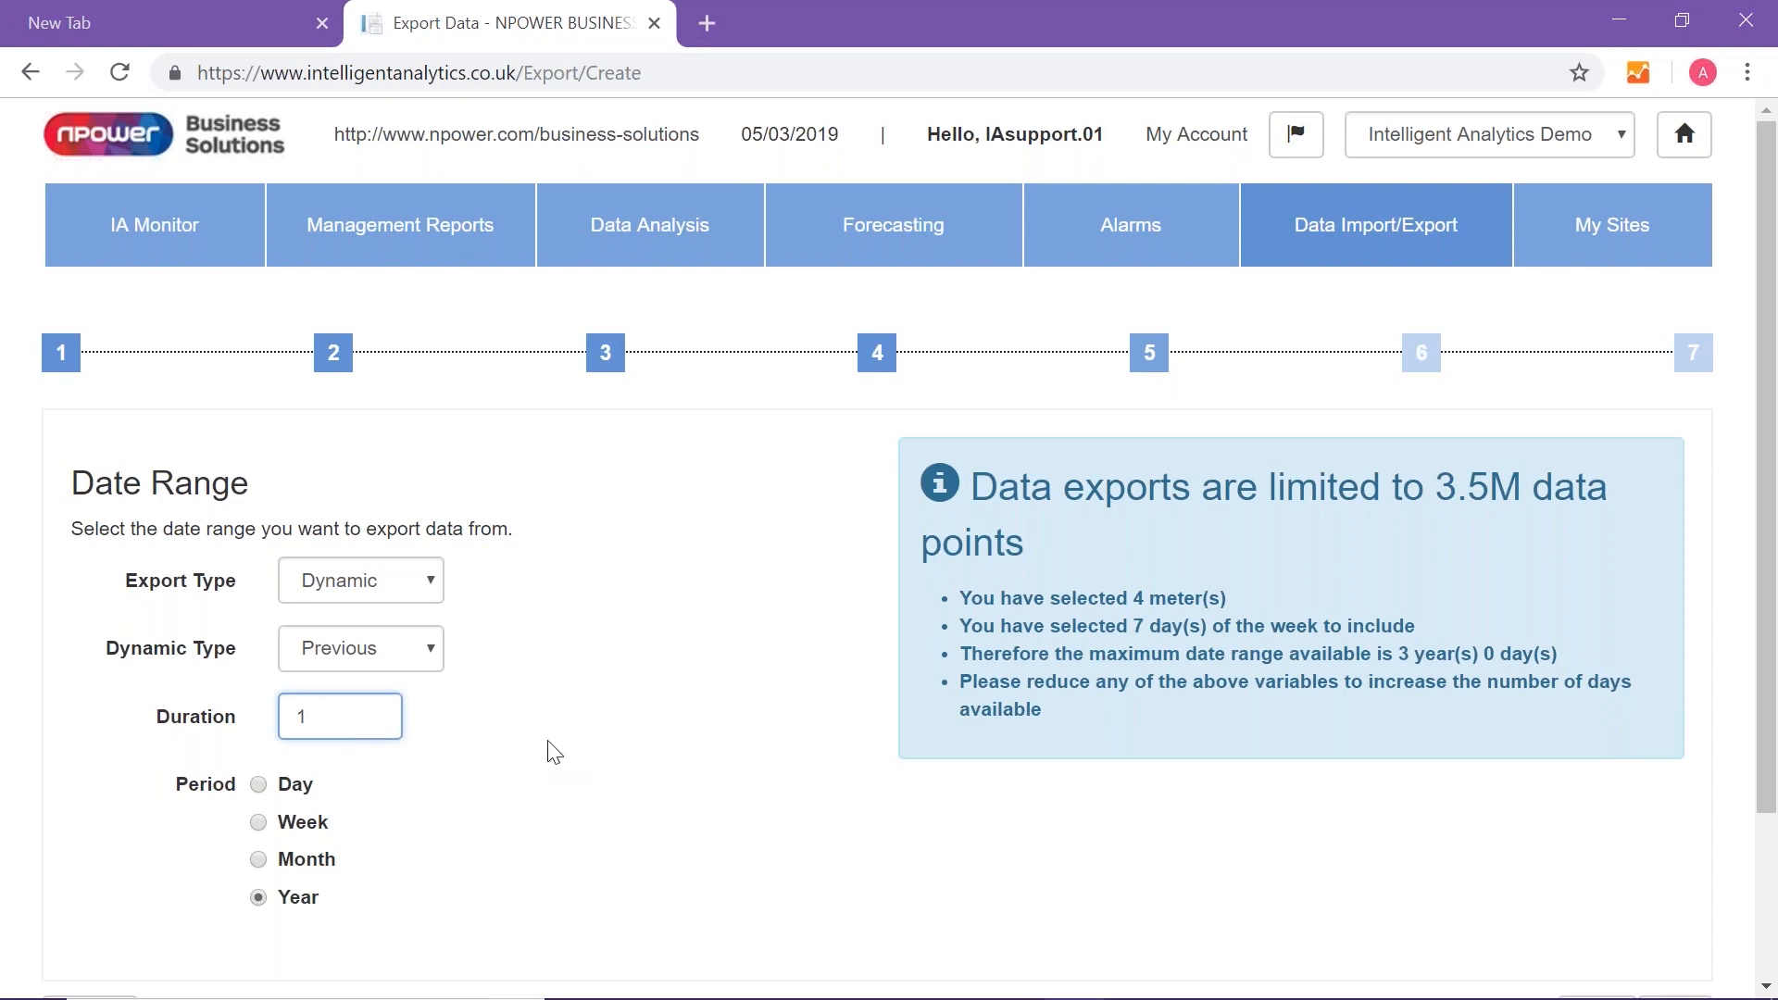
pyautogui.scroll(-2, 620, 760)
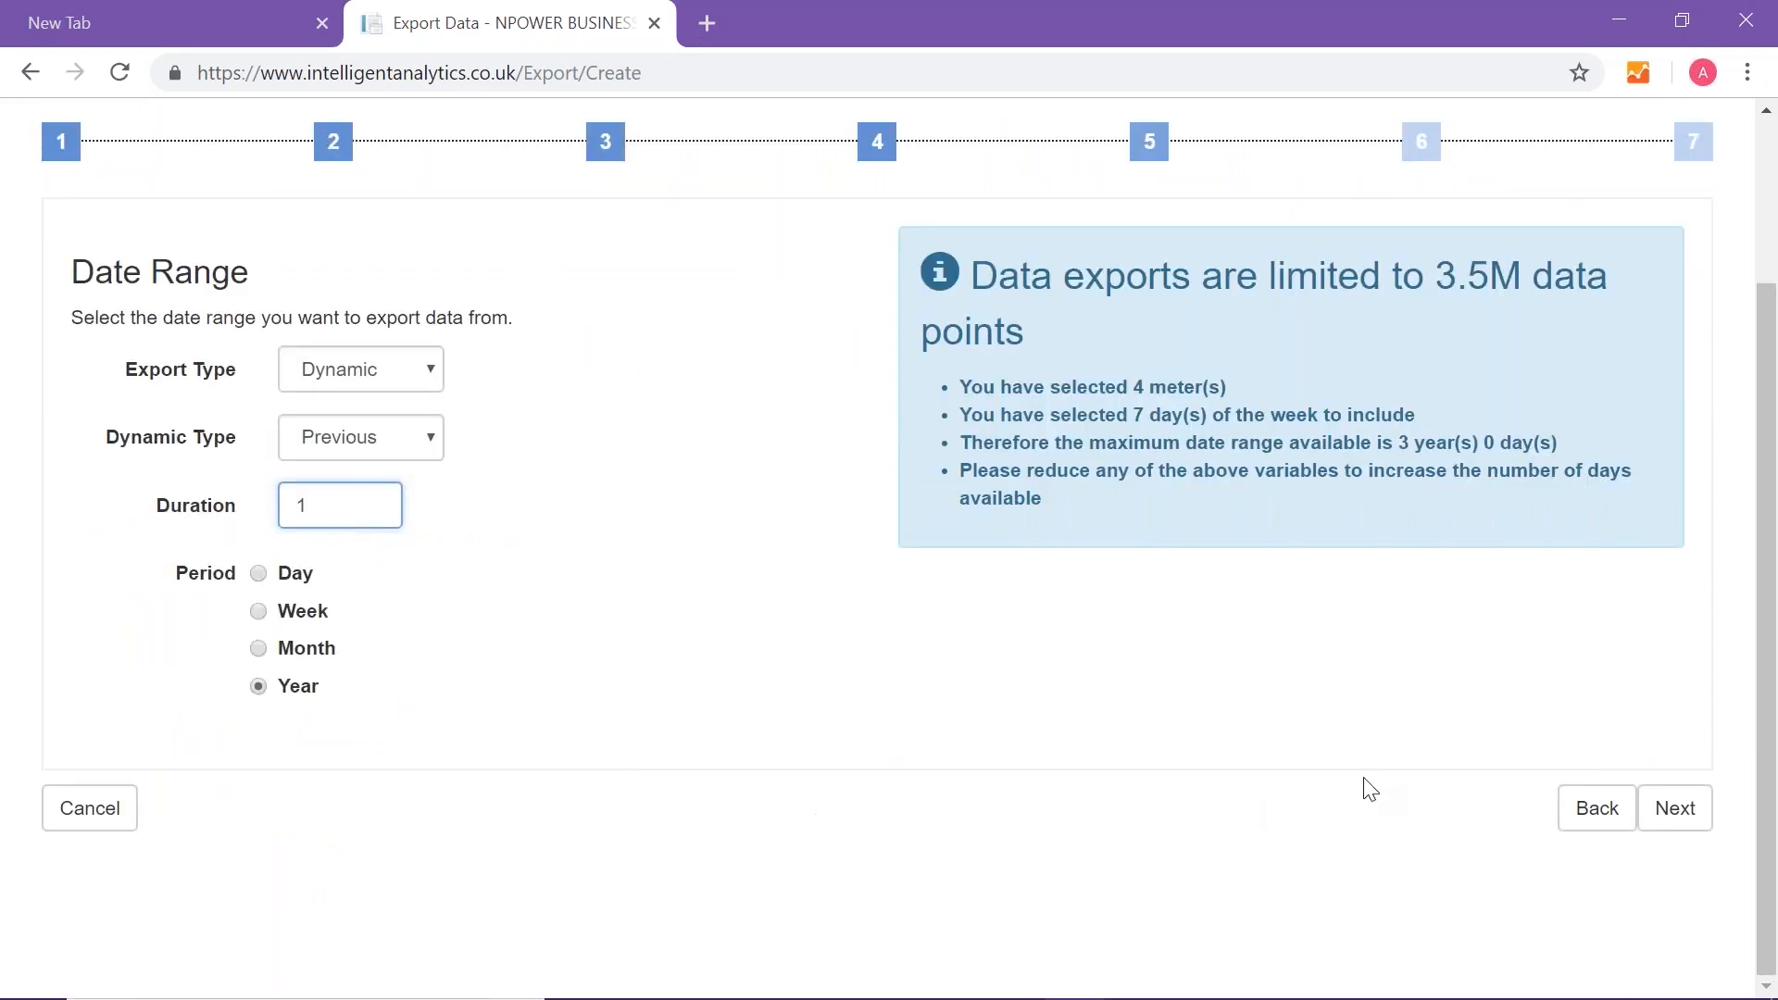
pyautogui.click(1677, 812)
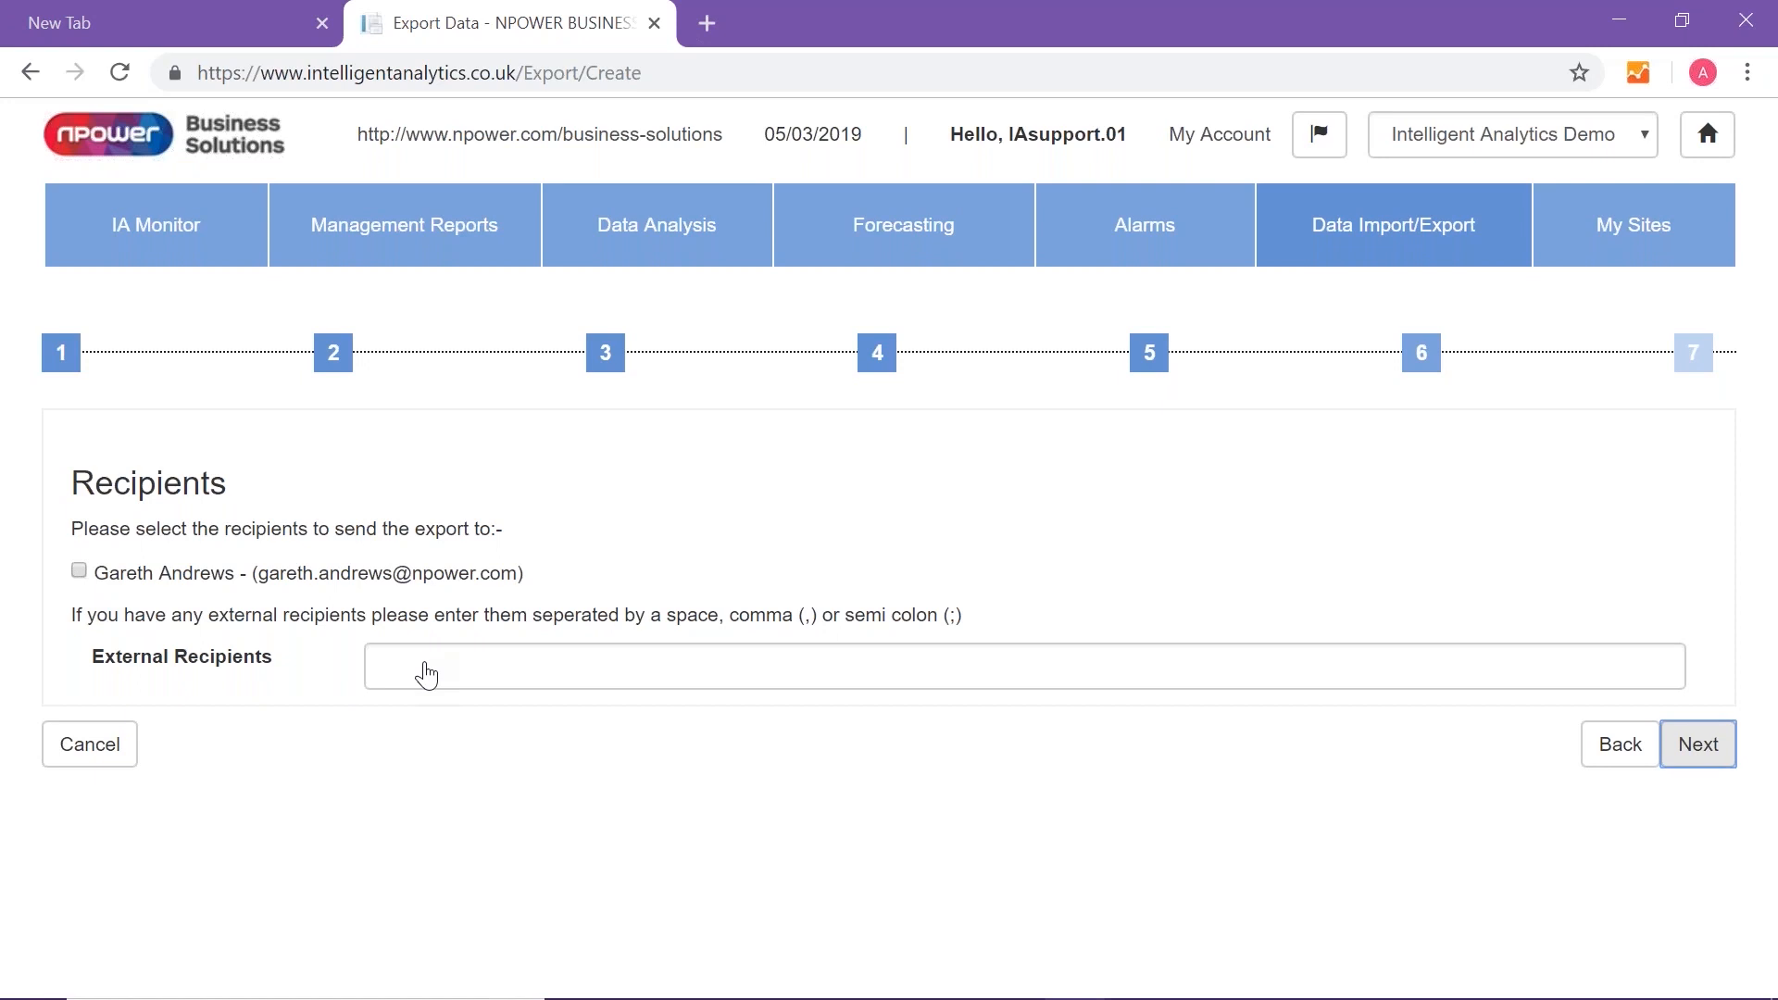
# Step: Include the listed internal recipient for the export and continue to the summary
pyautogui.click(79, 570)
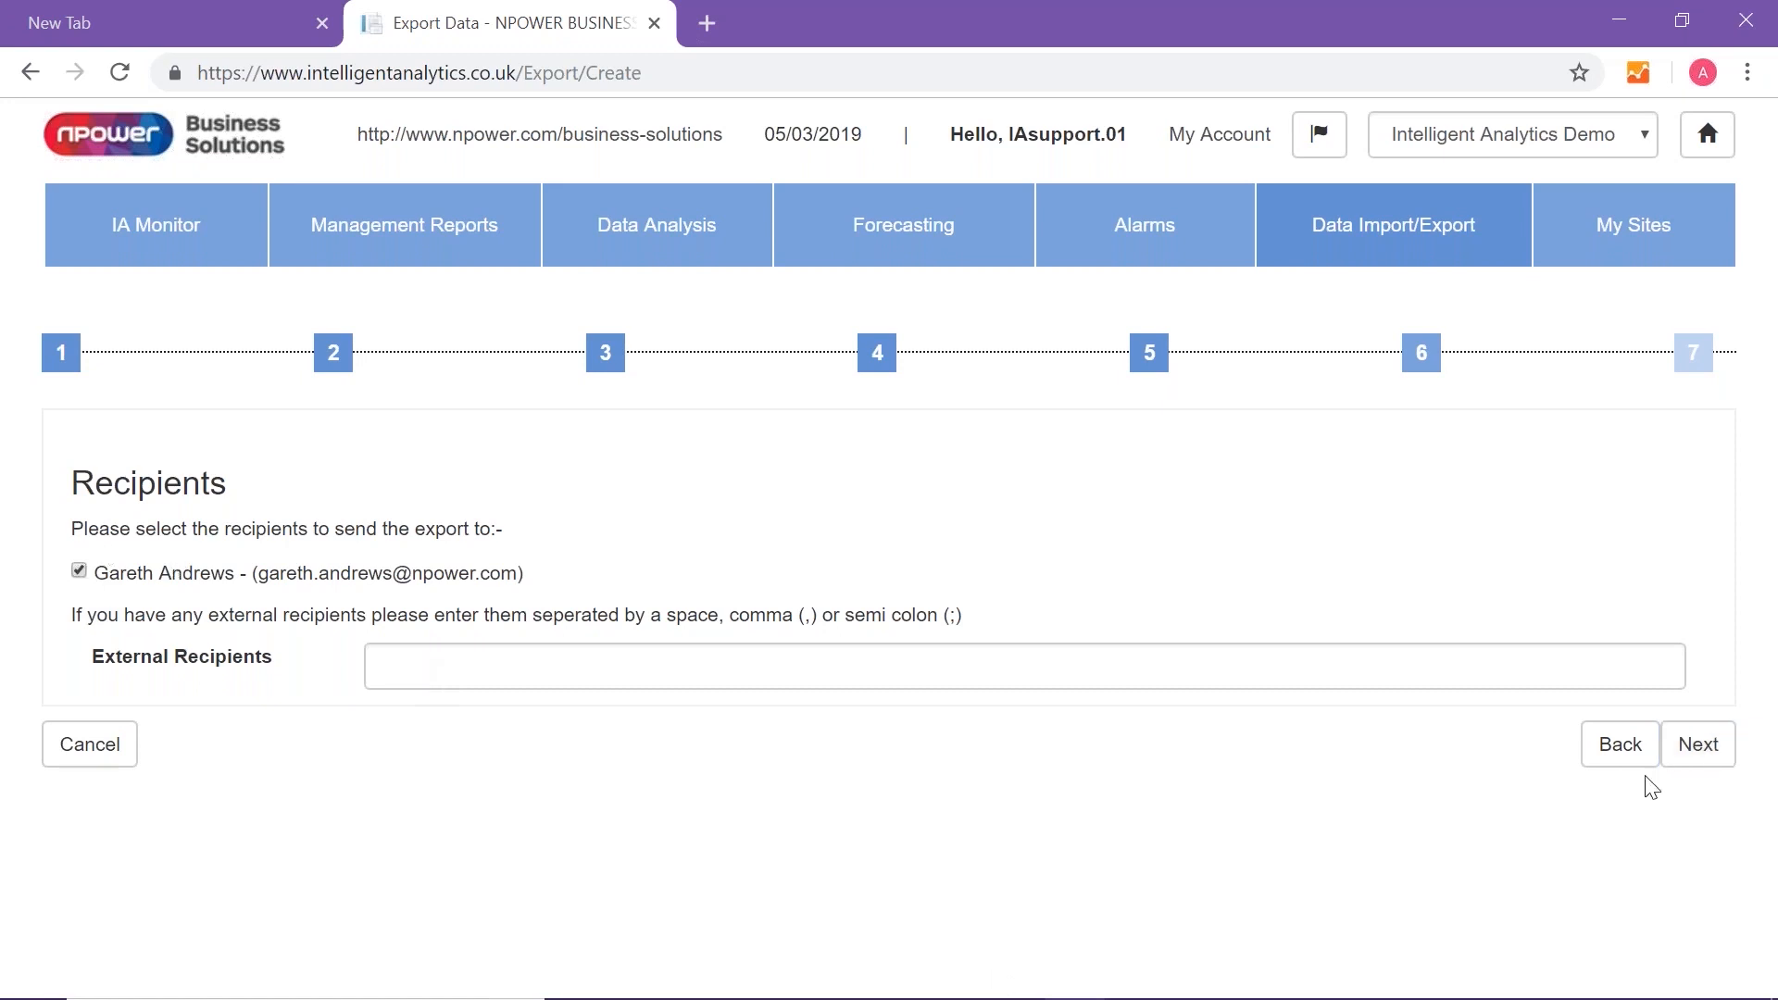
pyautogui.click(1699, 748)
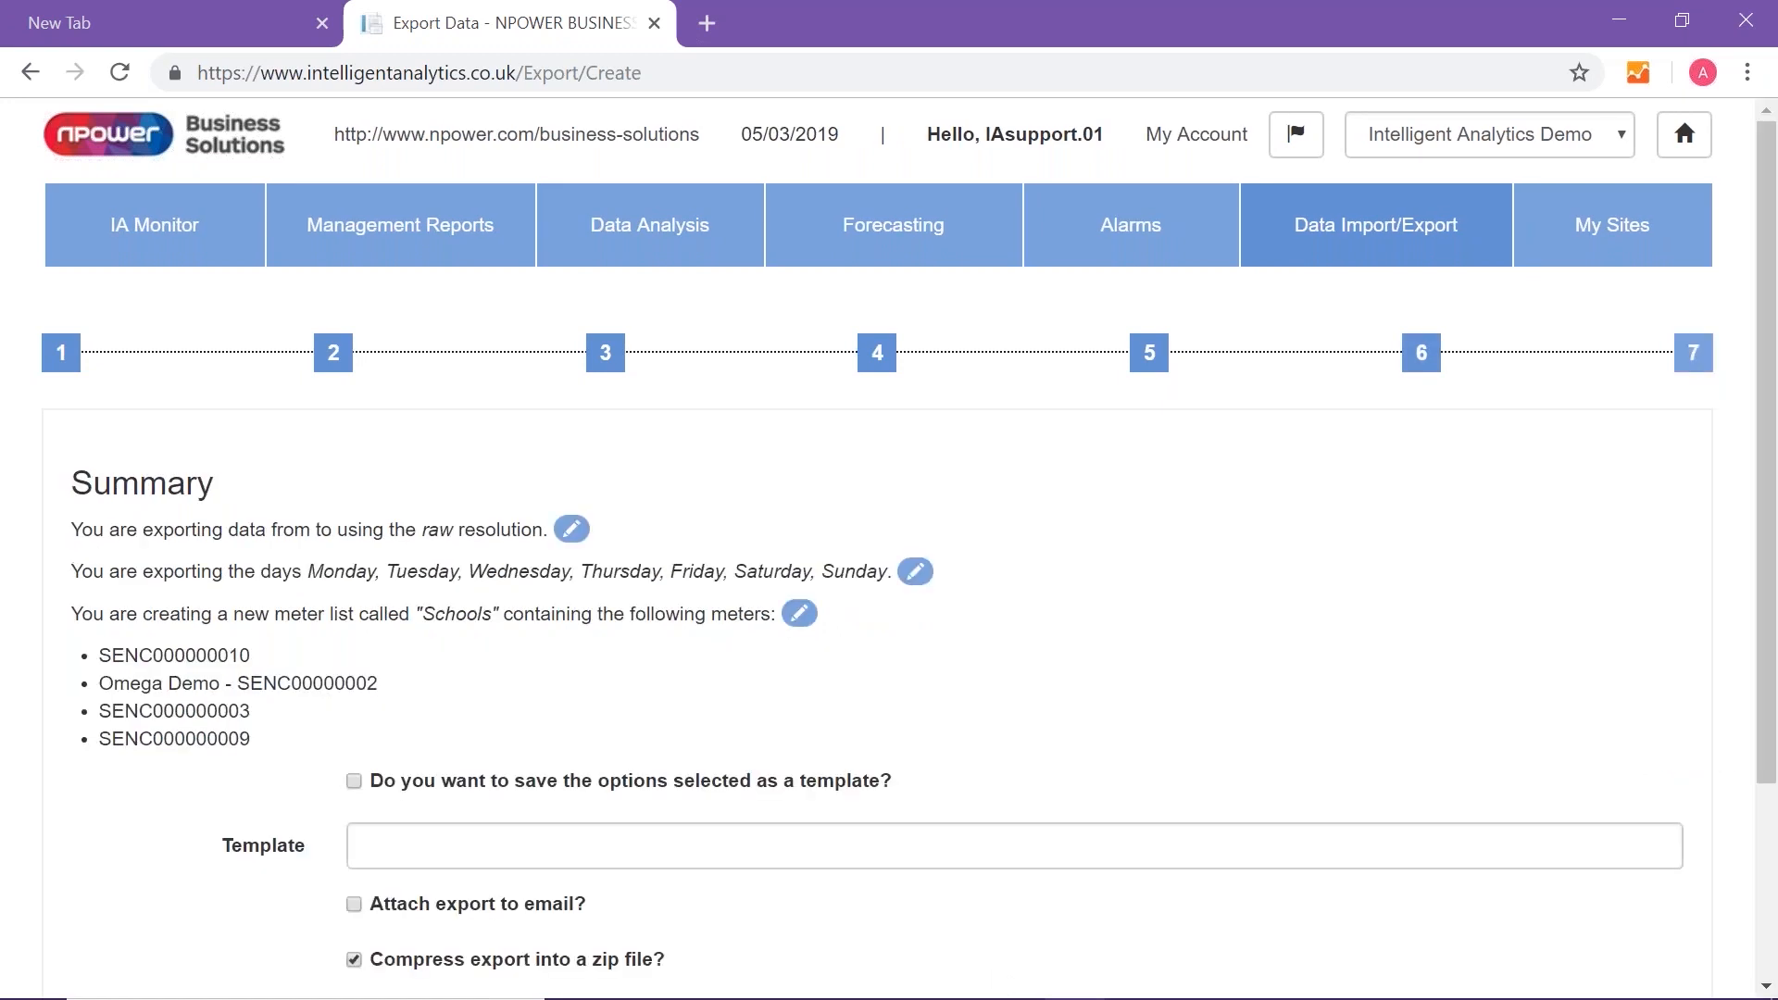
pyautogui.scroll(-1, 1575, 742)
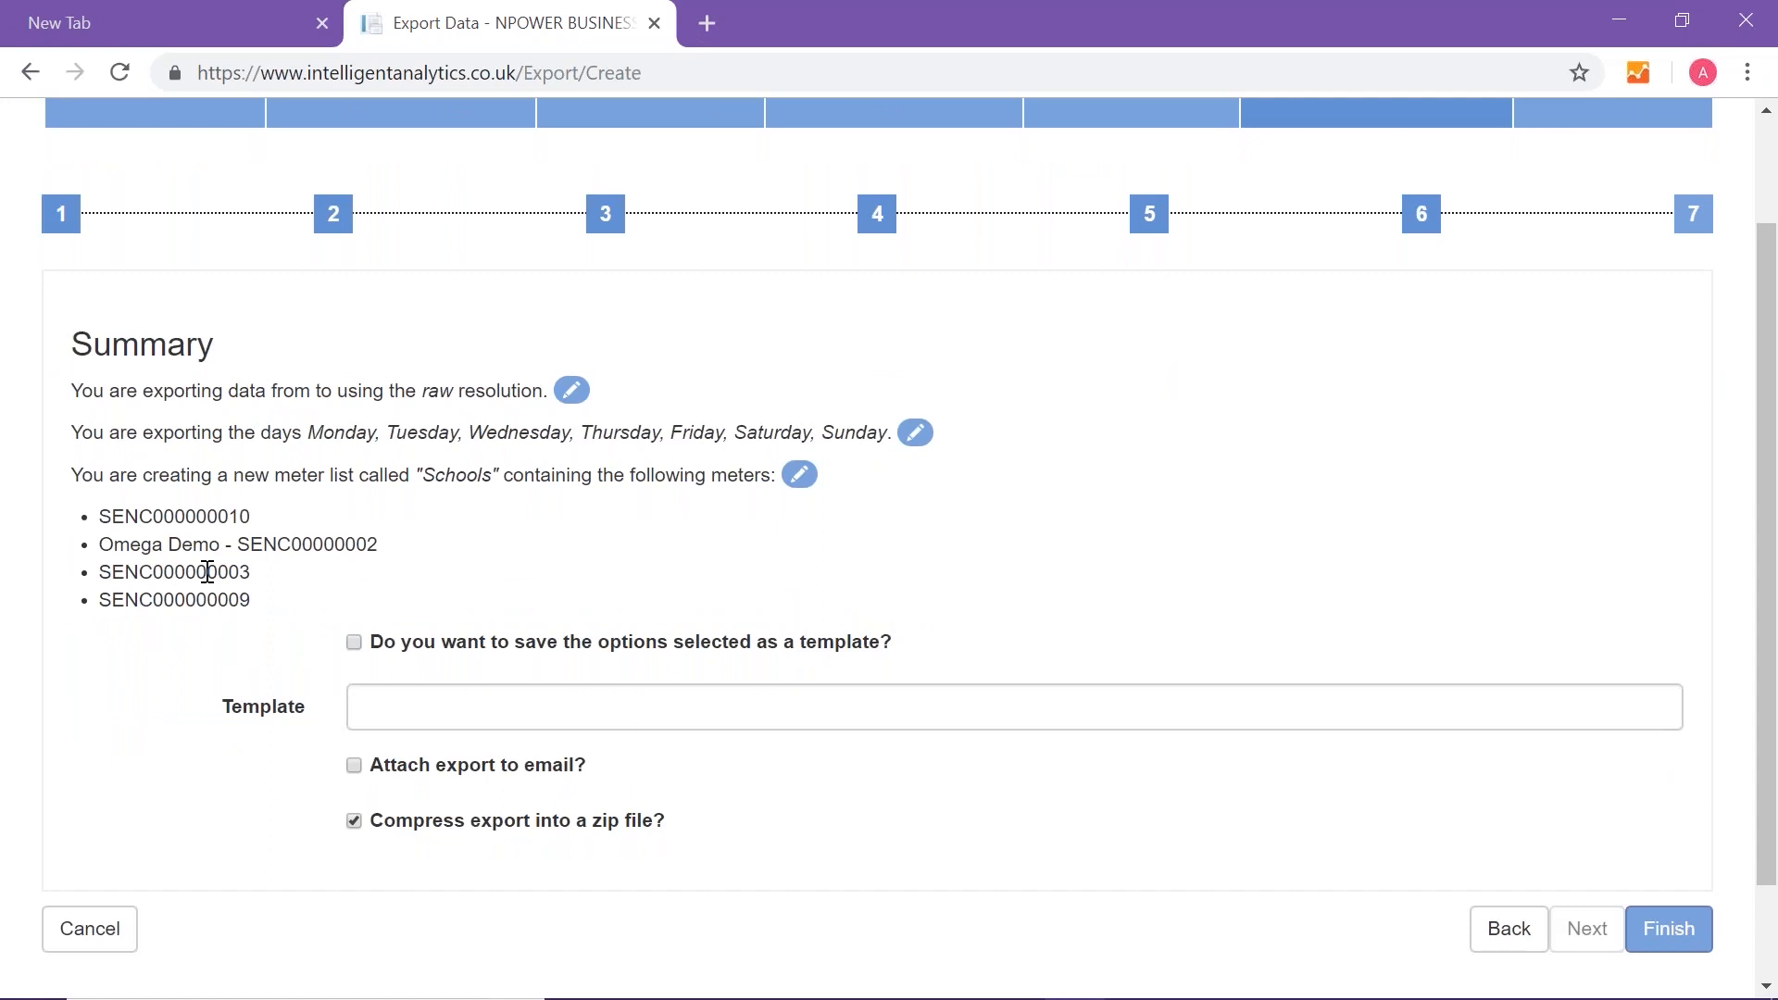
# Step: Save the options as a template named "2018 Schools Data", attach the export to the email and finish the export
pyautogui.click(354, 641)
pyautogui.click(387, 708)
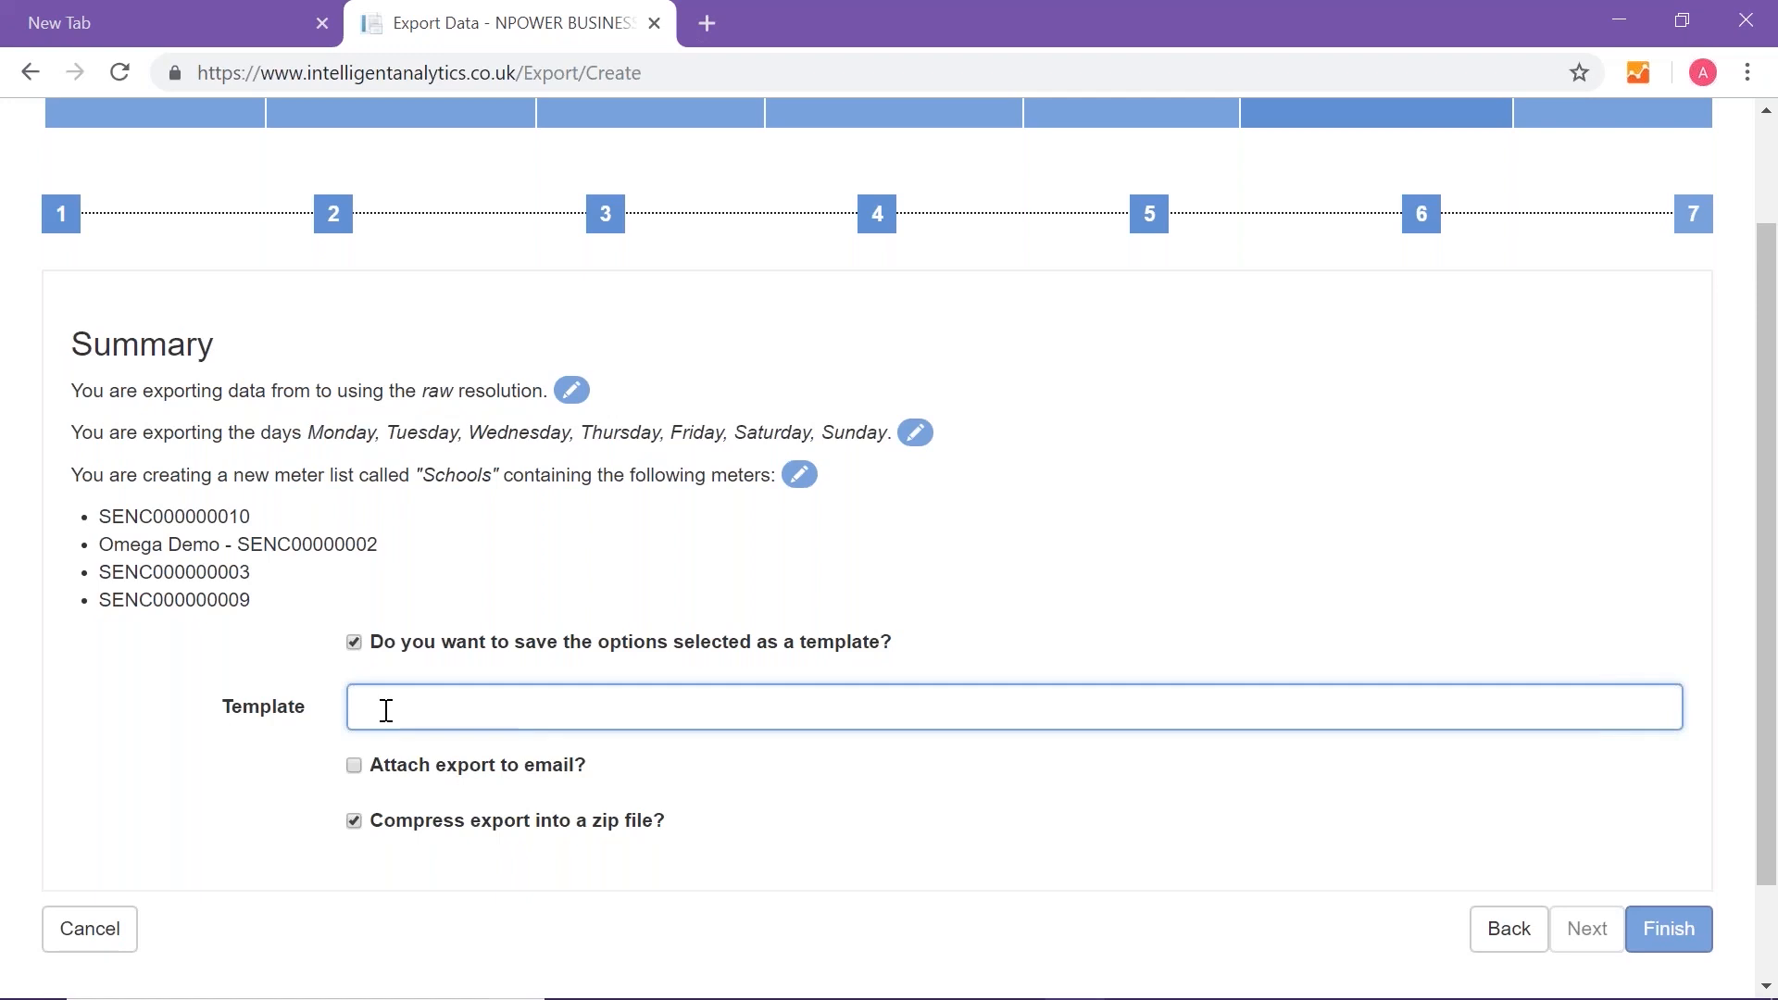
pyautogui.write('2018 Schools Data')
pyautogui.click(352, 772)
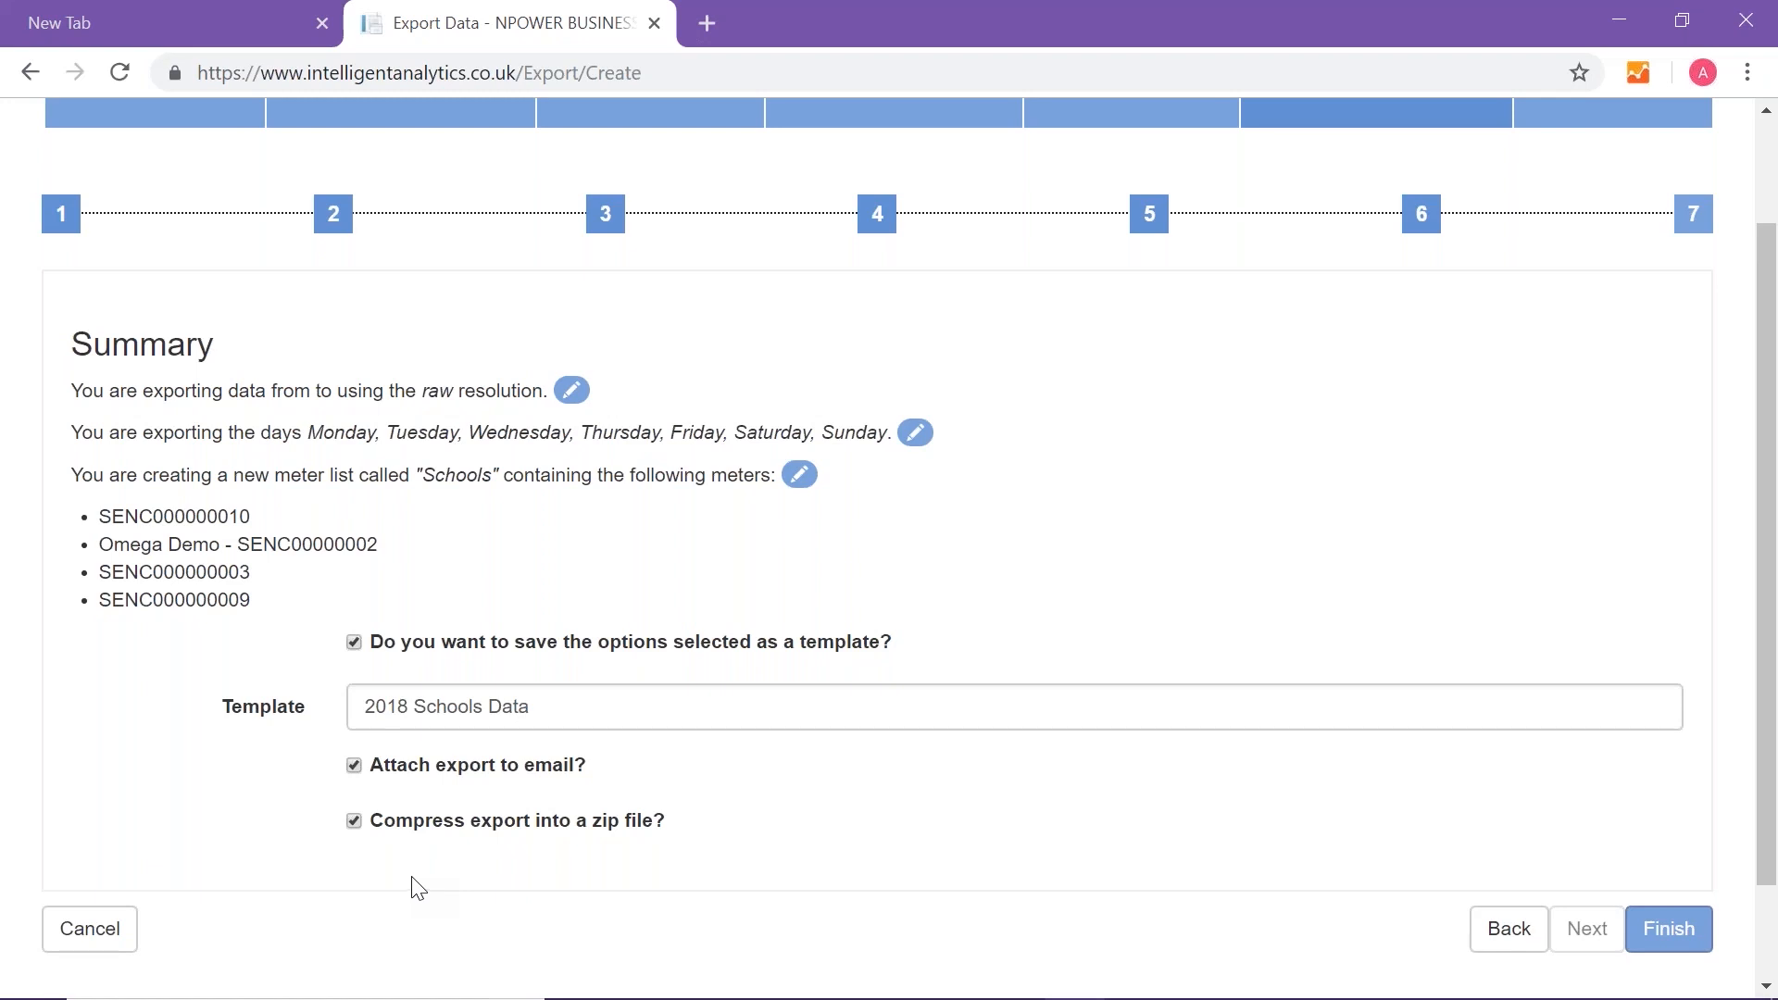
pyautogui.click(1694, 935)
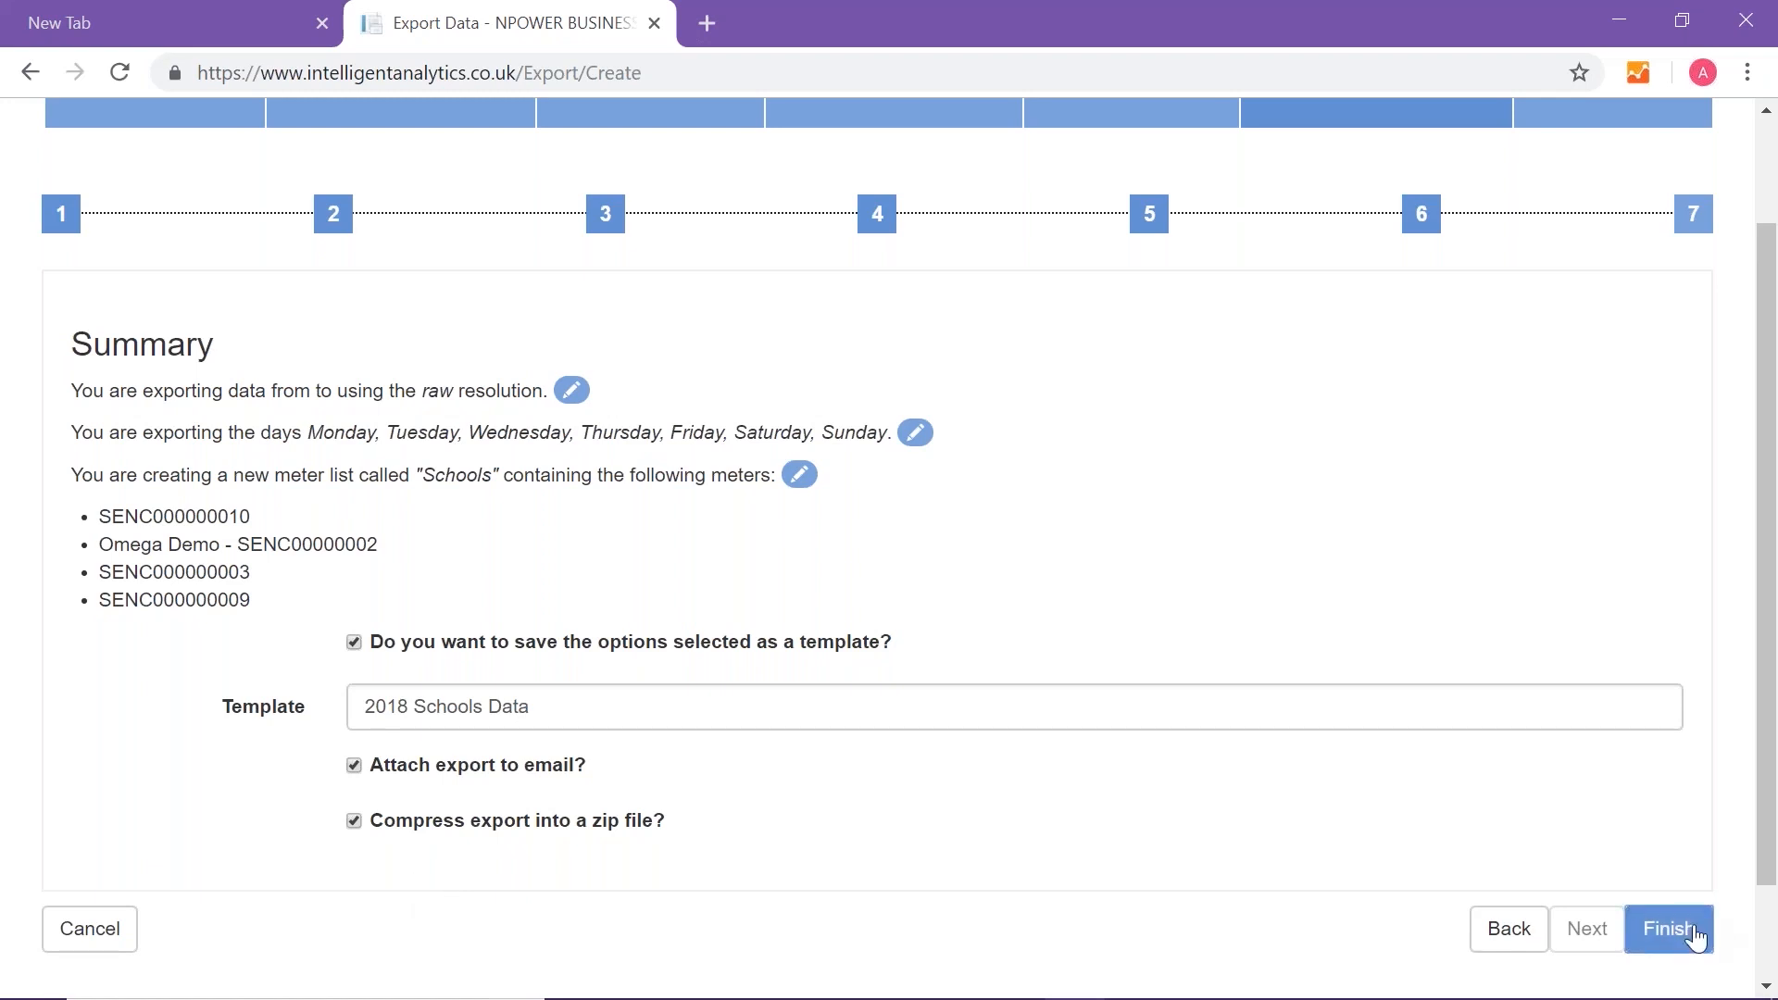
# Step: Search the data export tasks for "Schoo" to check the new export's status
pyautogui.click(343, 410)
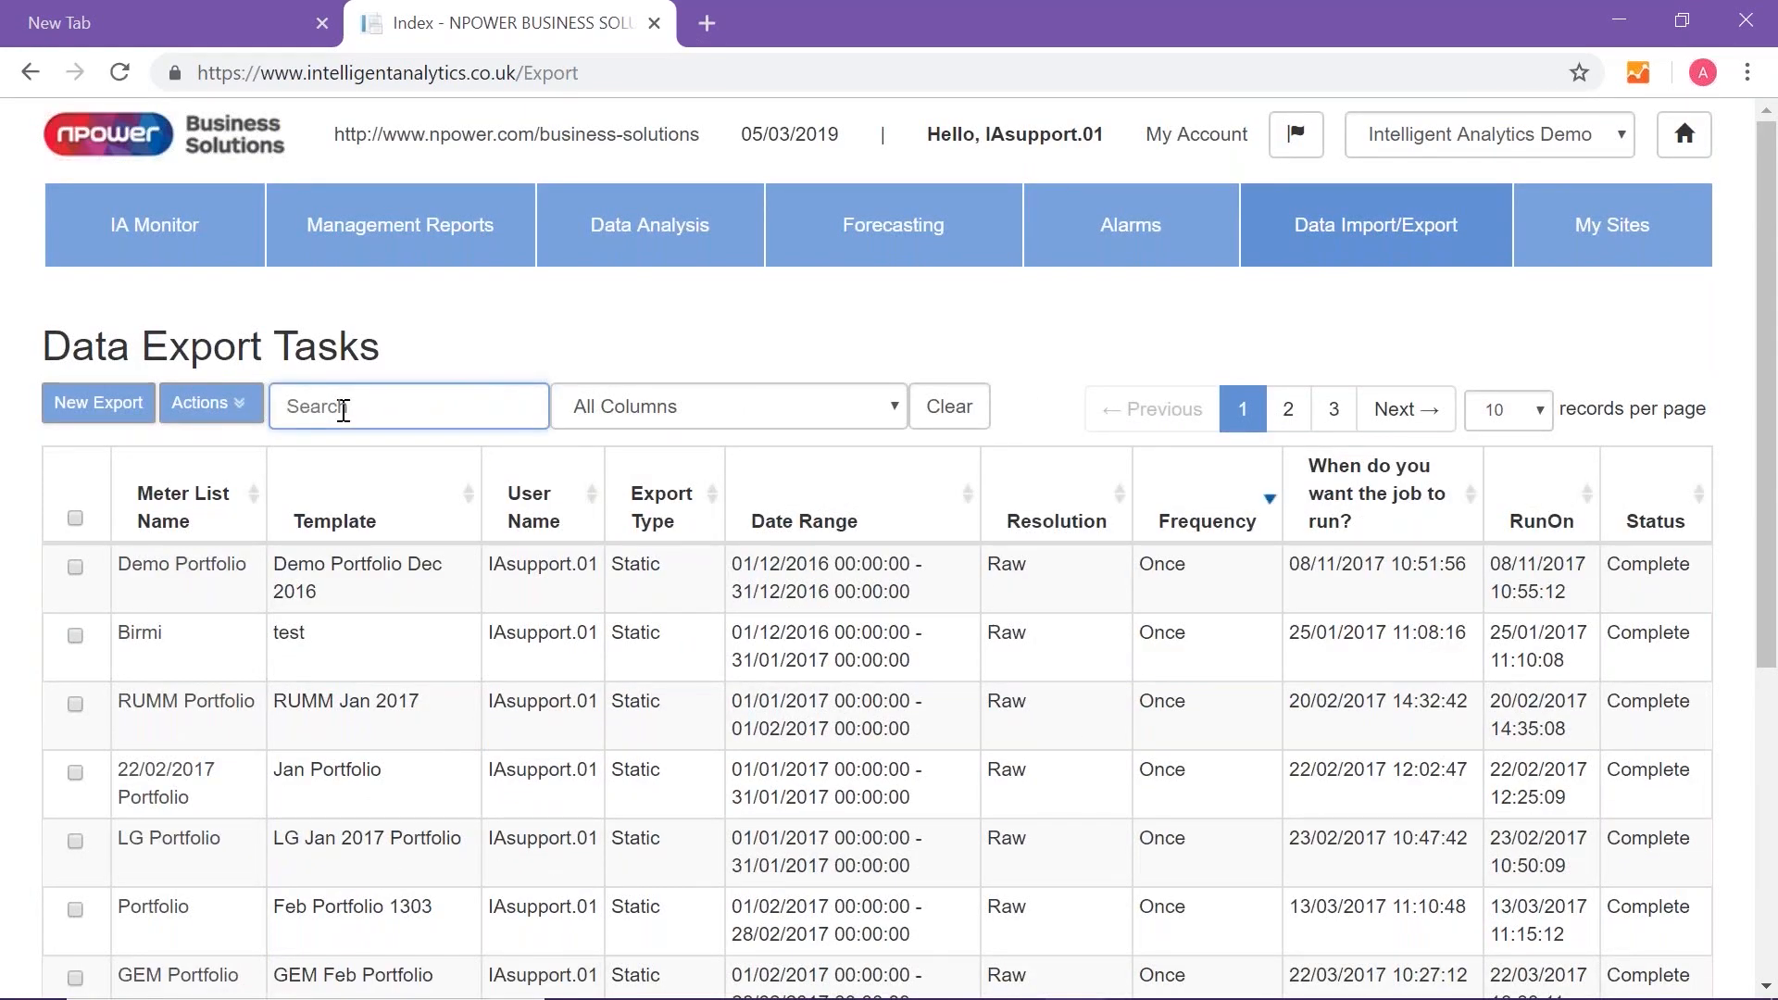
pyautogui.write('20')
pyautogui.press('BackSpace')
pyautogui.press('BackSpace')
pyautogui.write('Schoo')
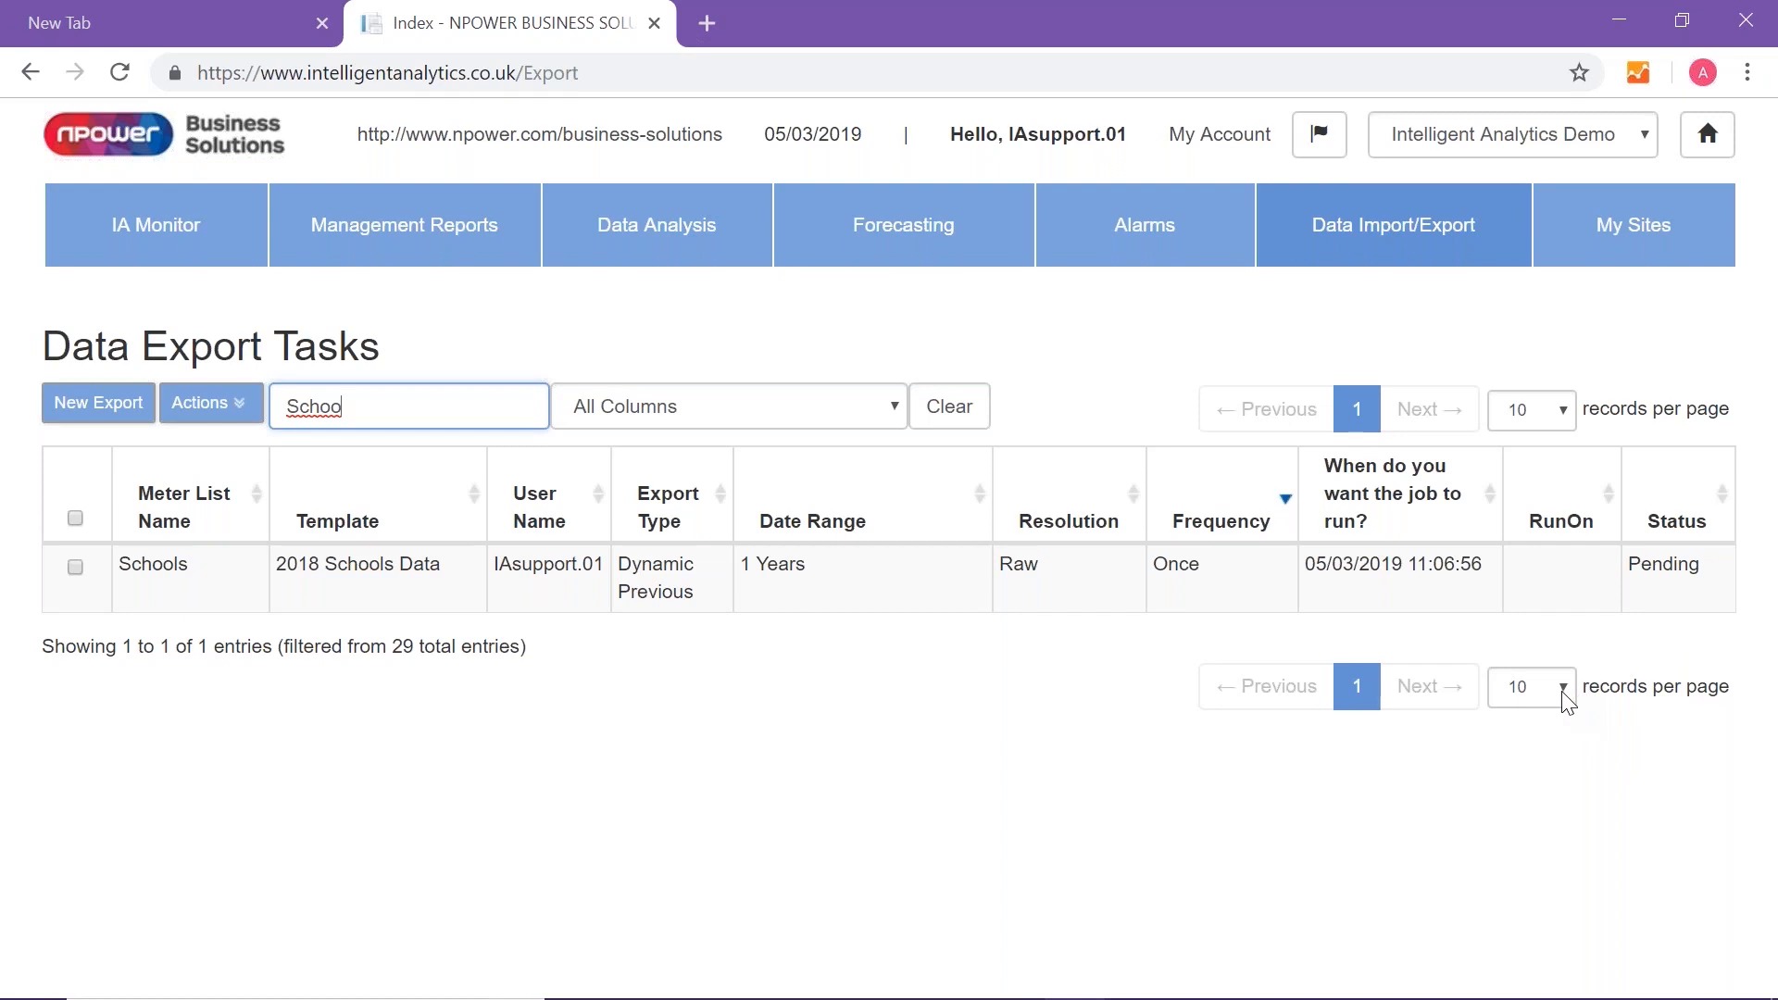
# Step: Start a new data import task from the Data Import/Export area
pyautogui.click(1433, 231)
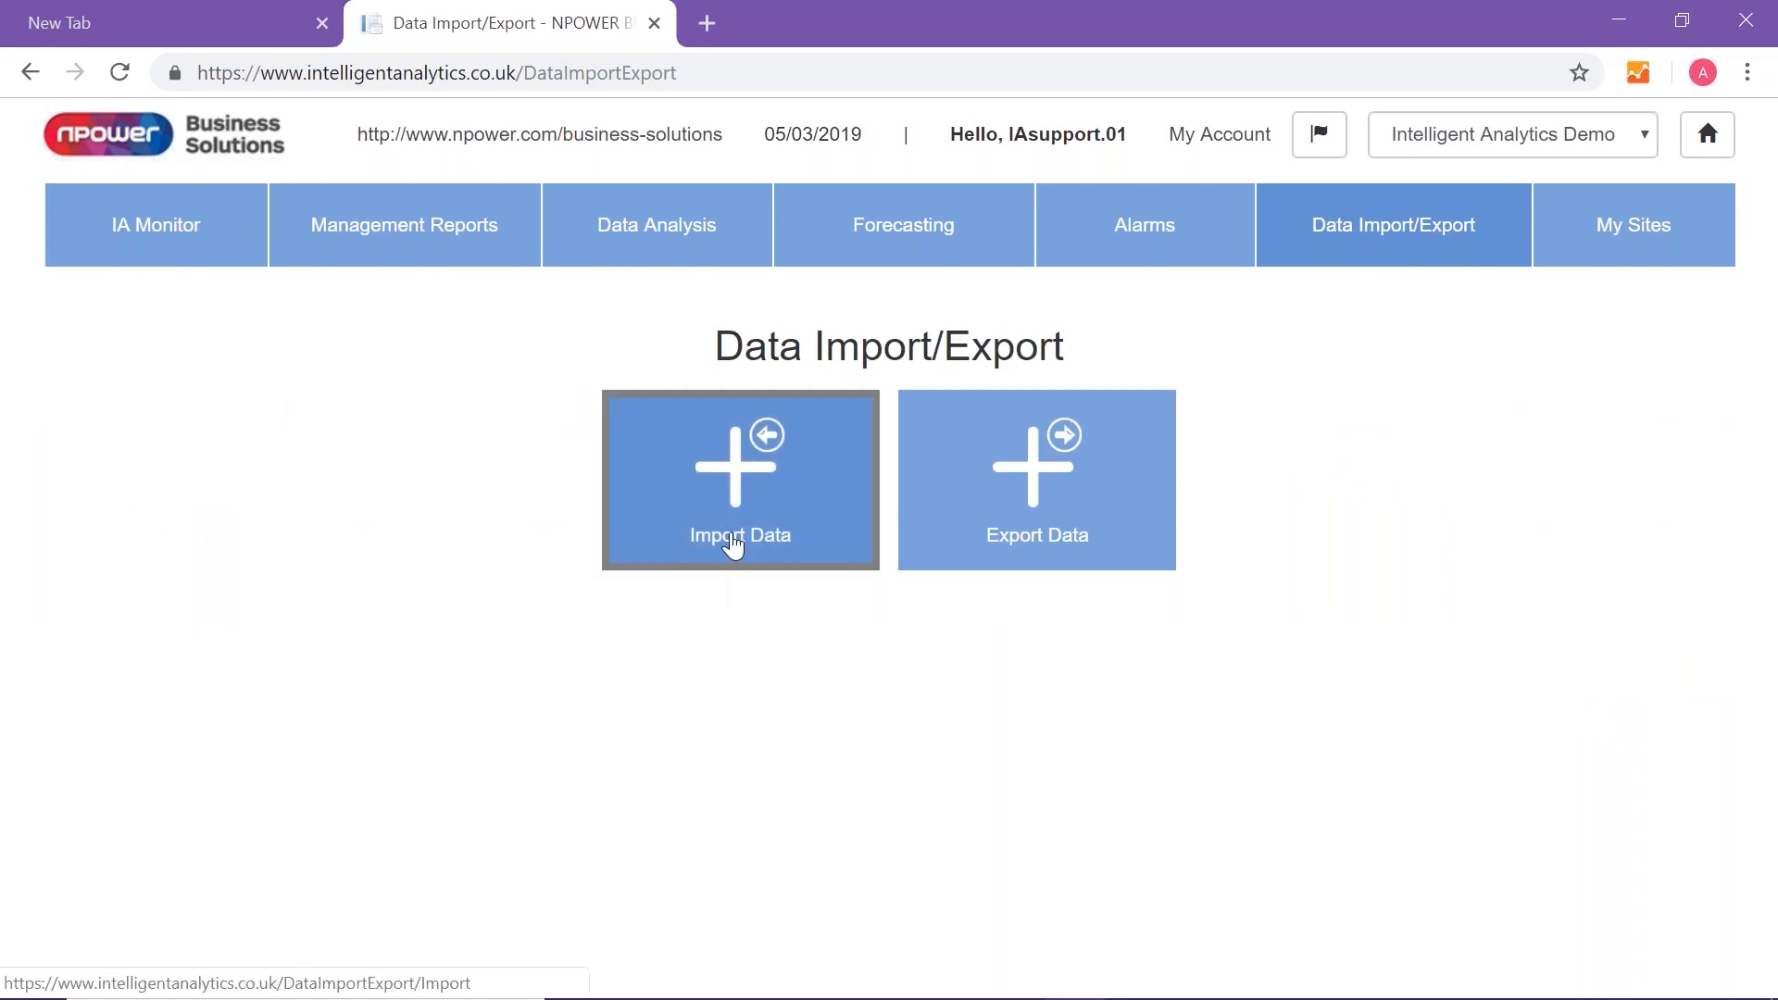
pyautogui.click(751, 490)
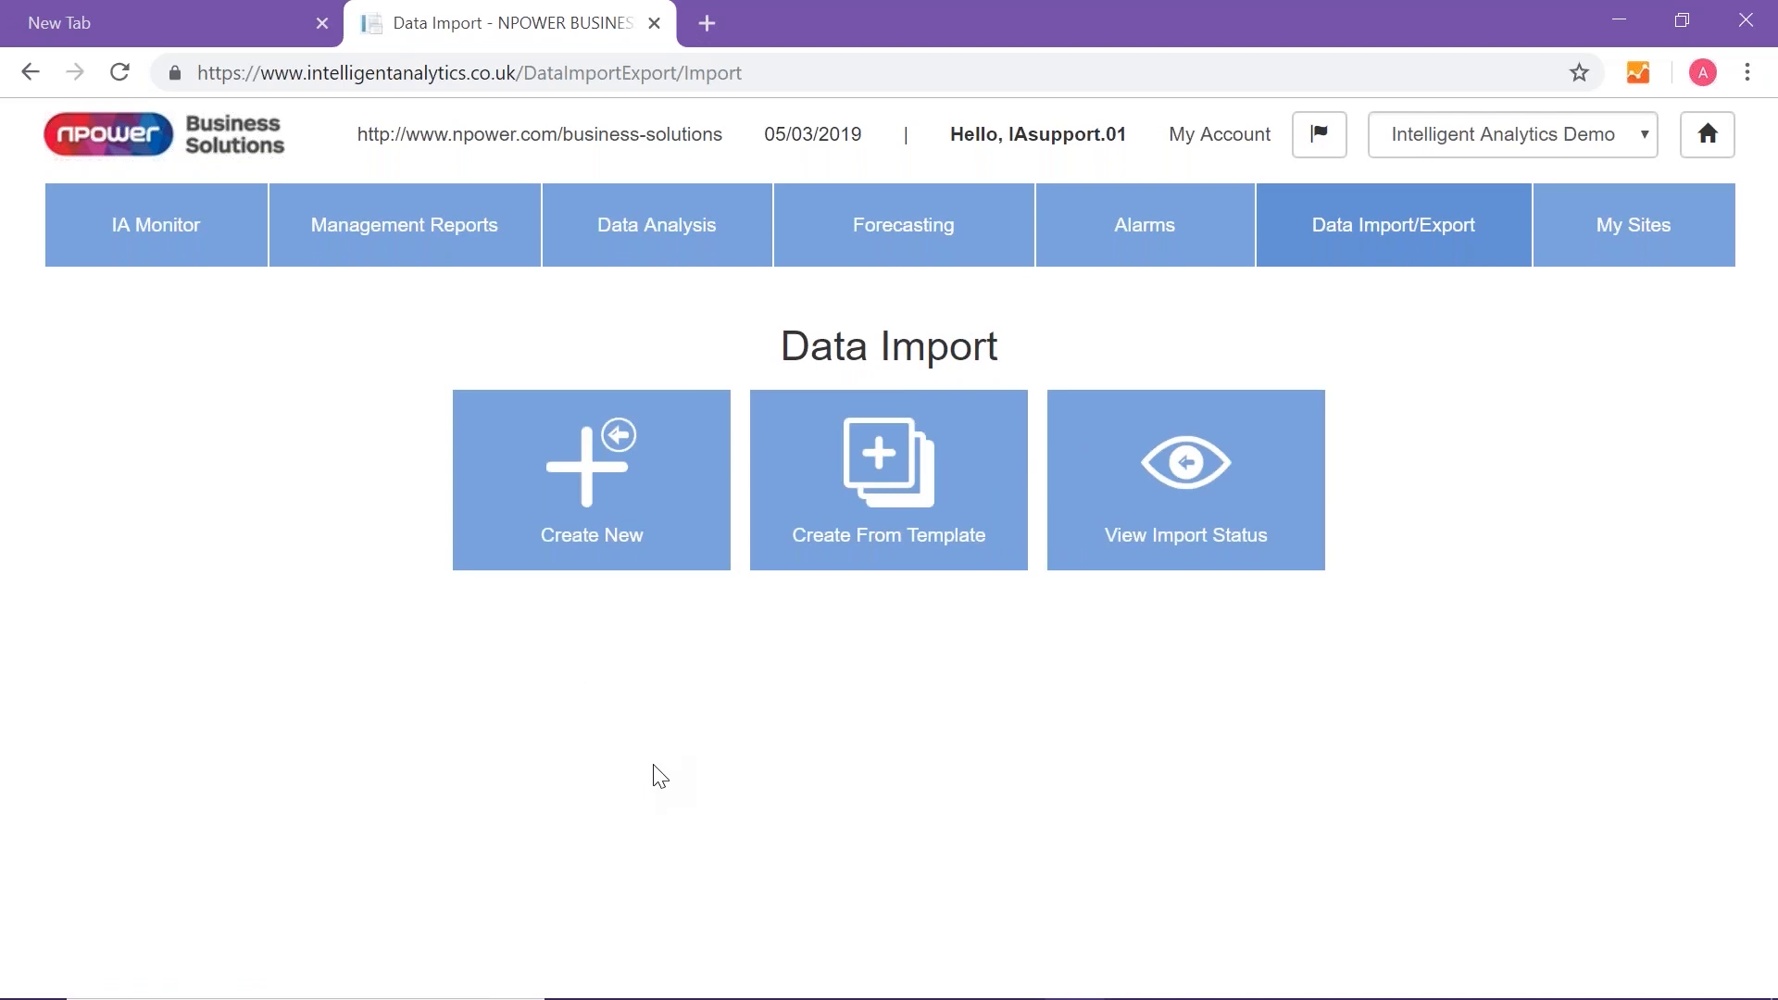
pyautogui.click(580, 509)
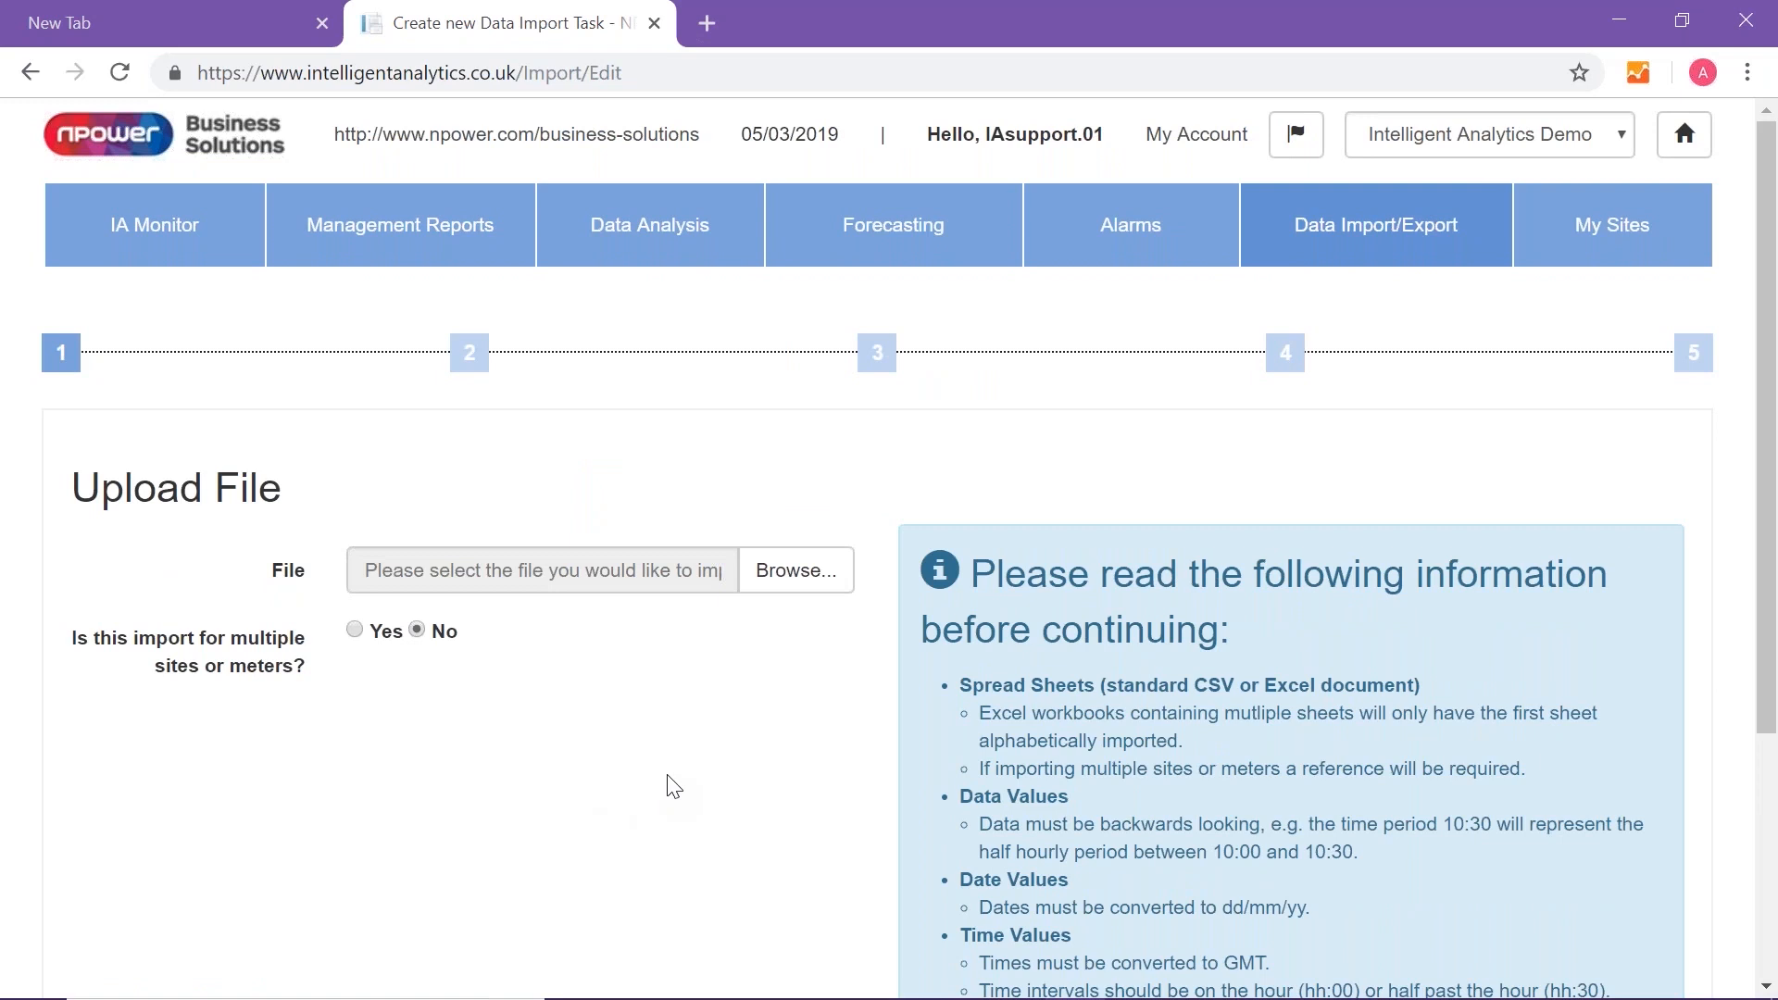
# Step: Choose Students.csv from the Upload folder as the file to import and continue to the import destination
pyautogui.click(789, 588)
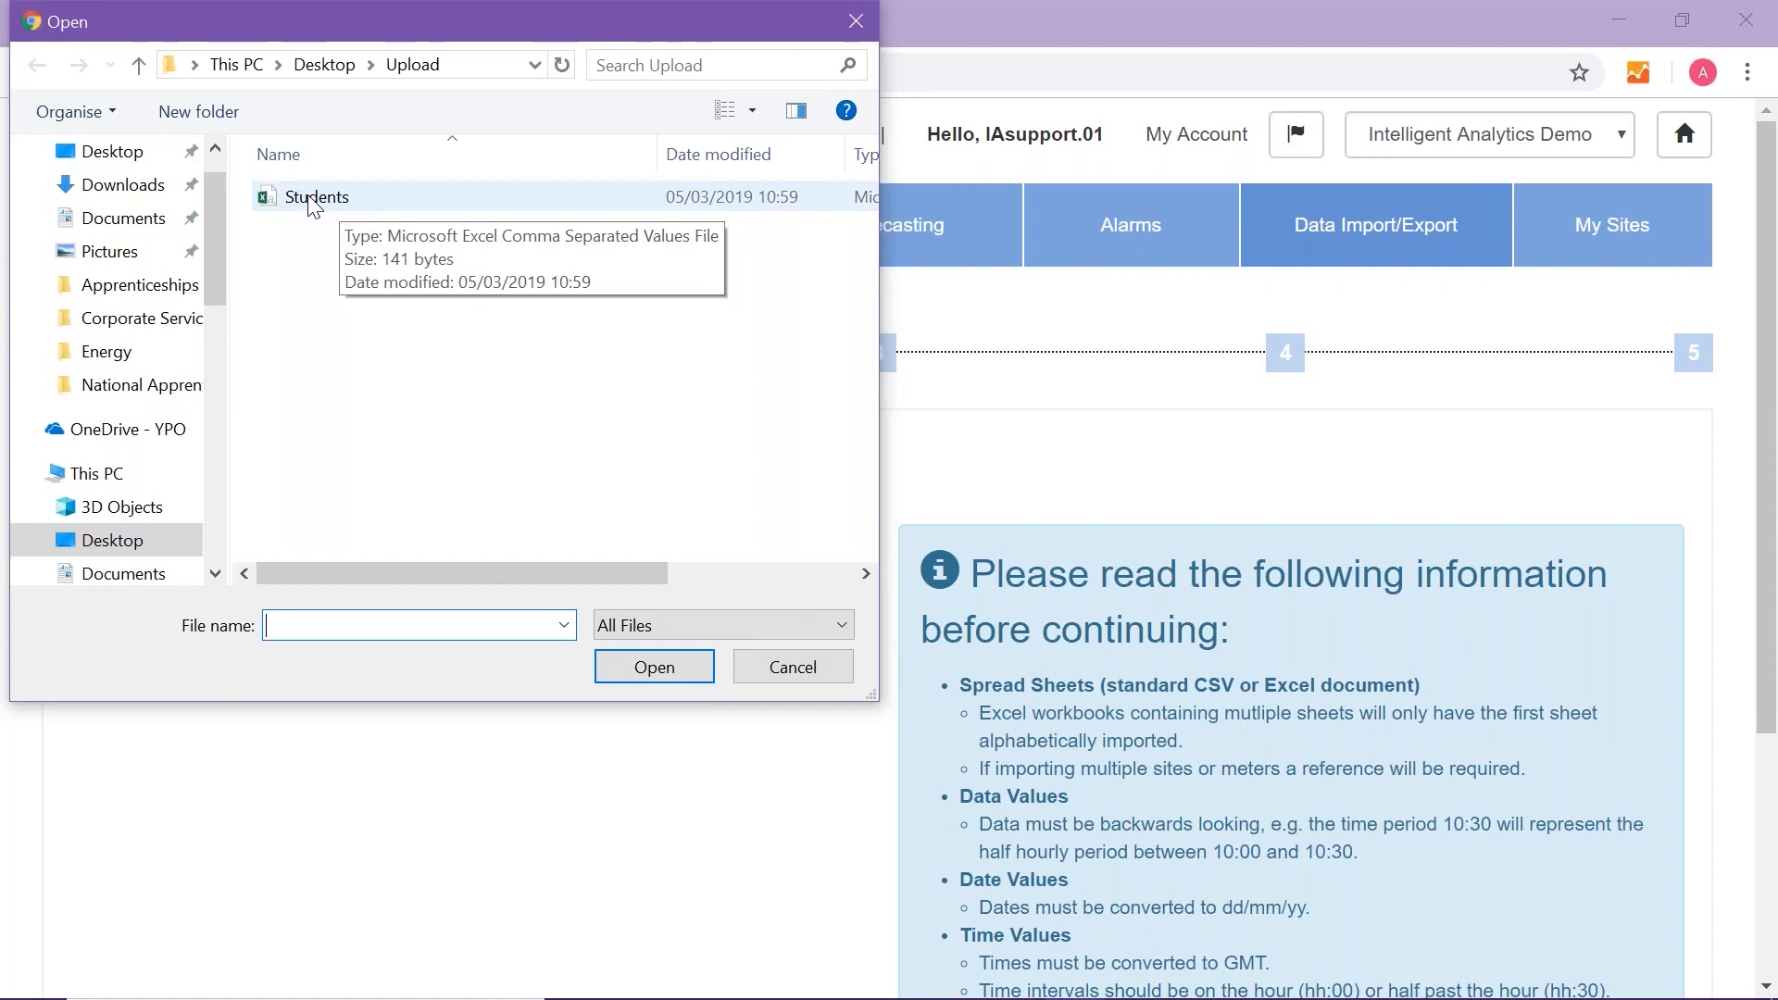
pyautogui.click(311, 198)
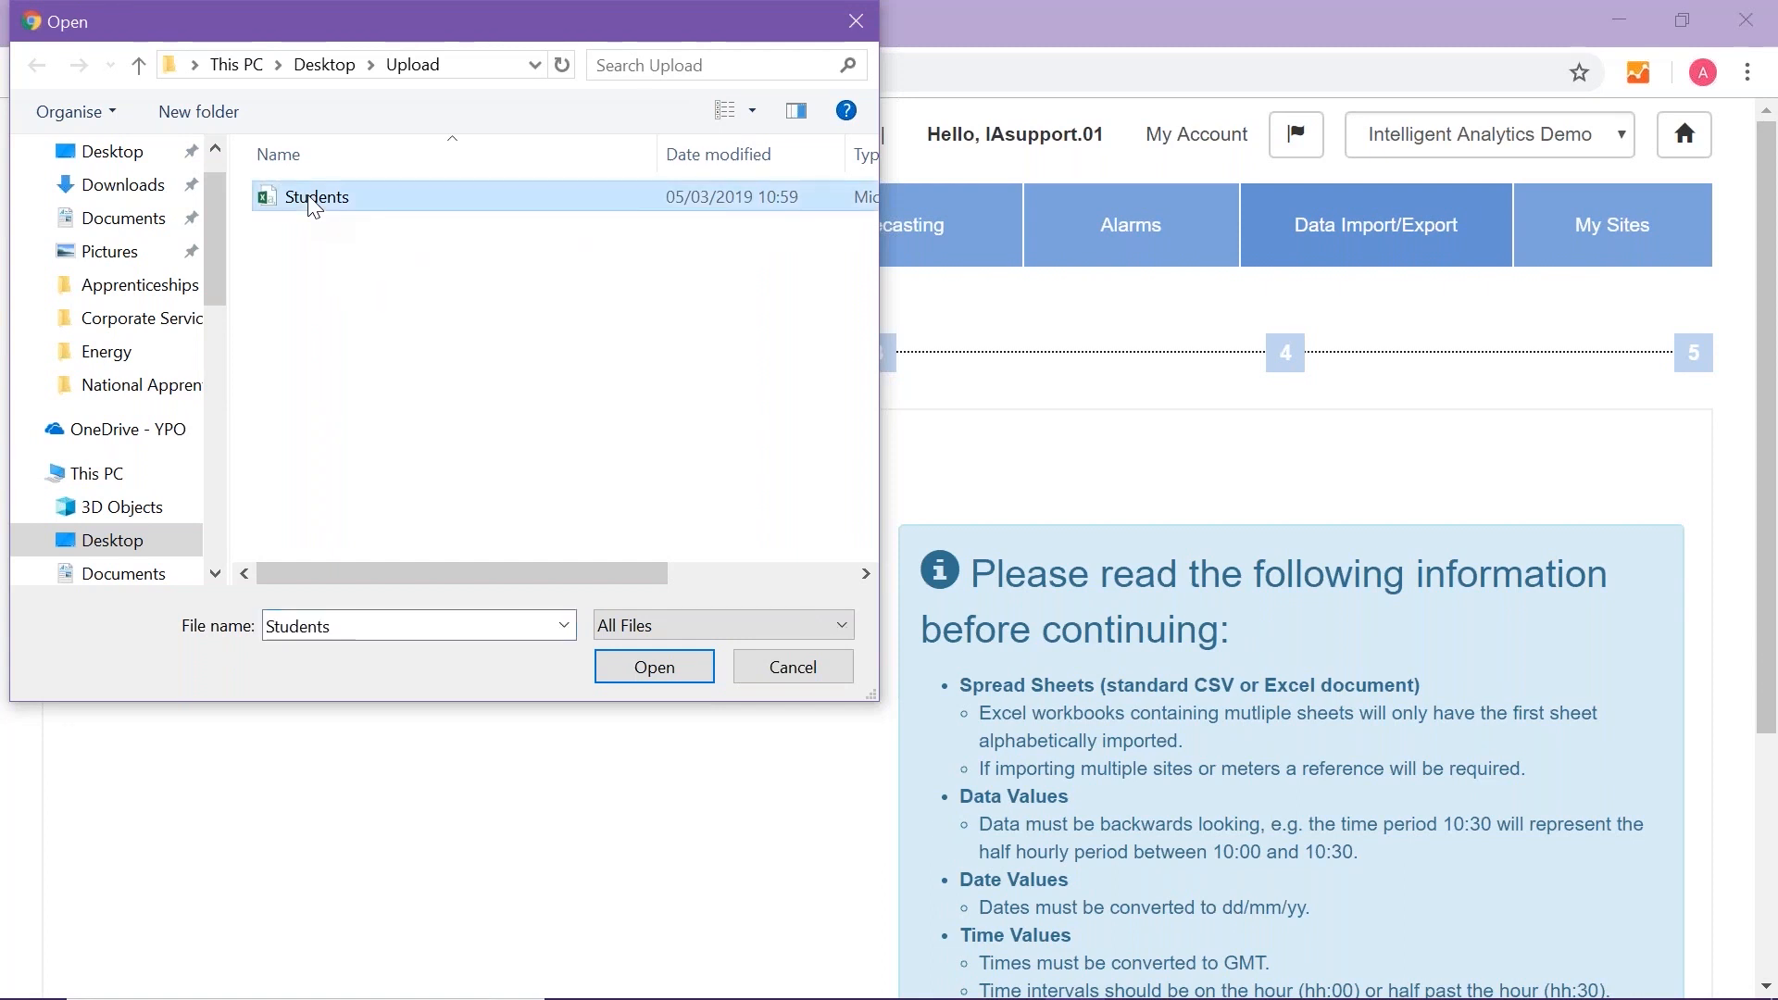
pyautogui.click(652, 669)
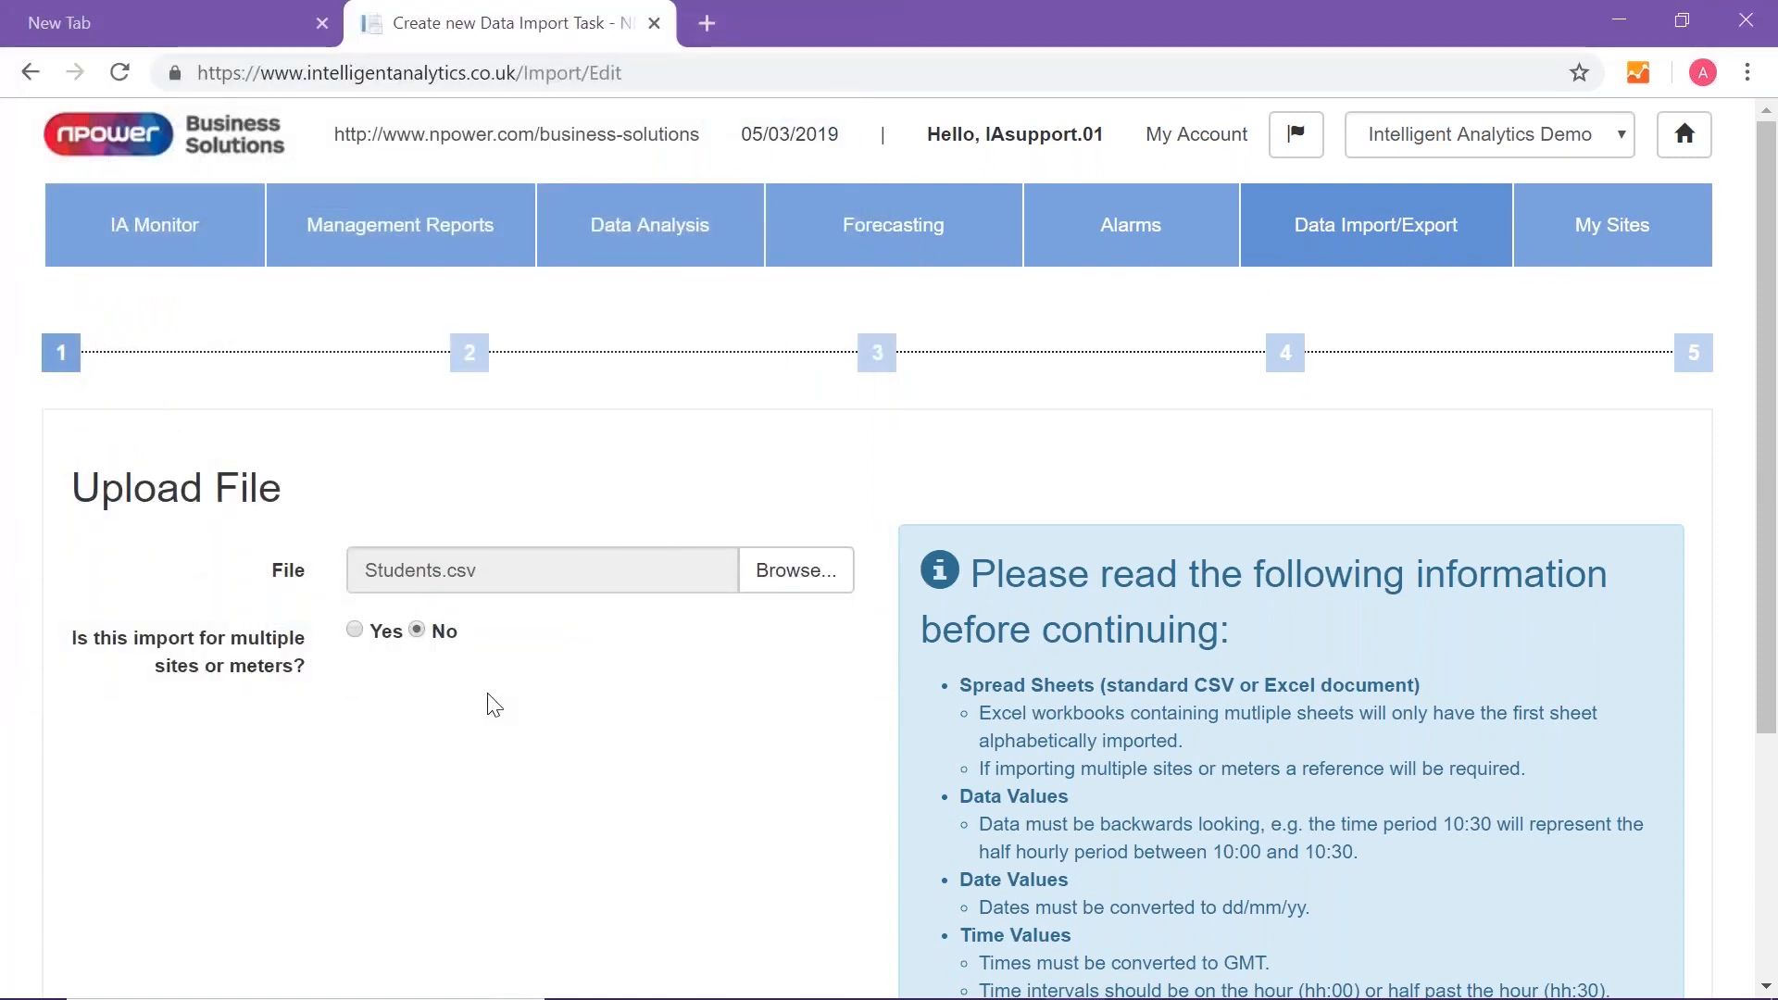
pyautogui.scroll(-3, 487, 706)
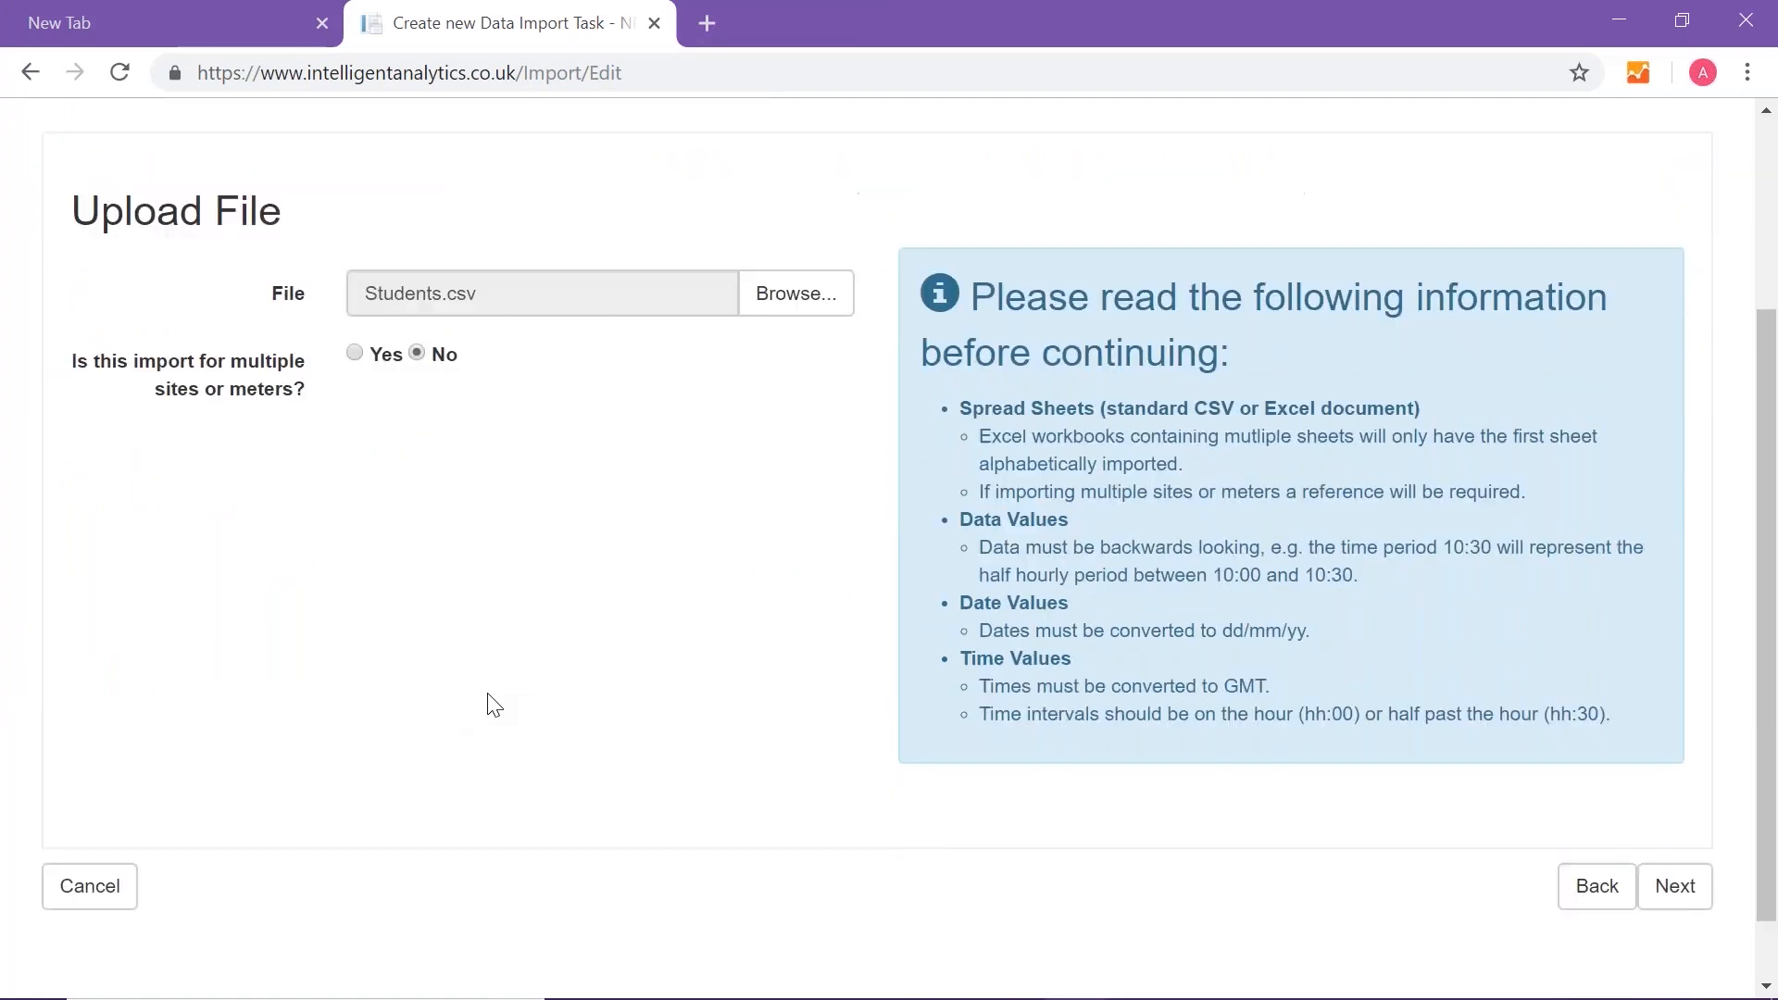
pyautogui.click(1674, 898)
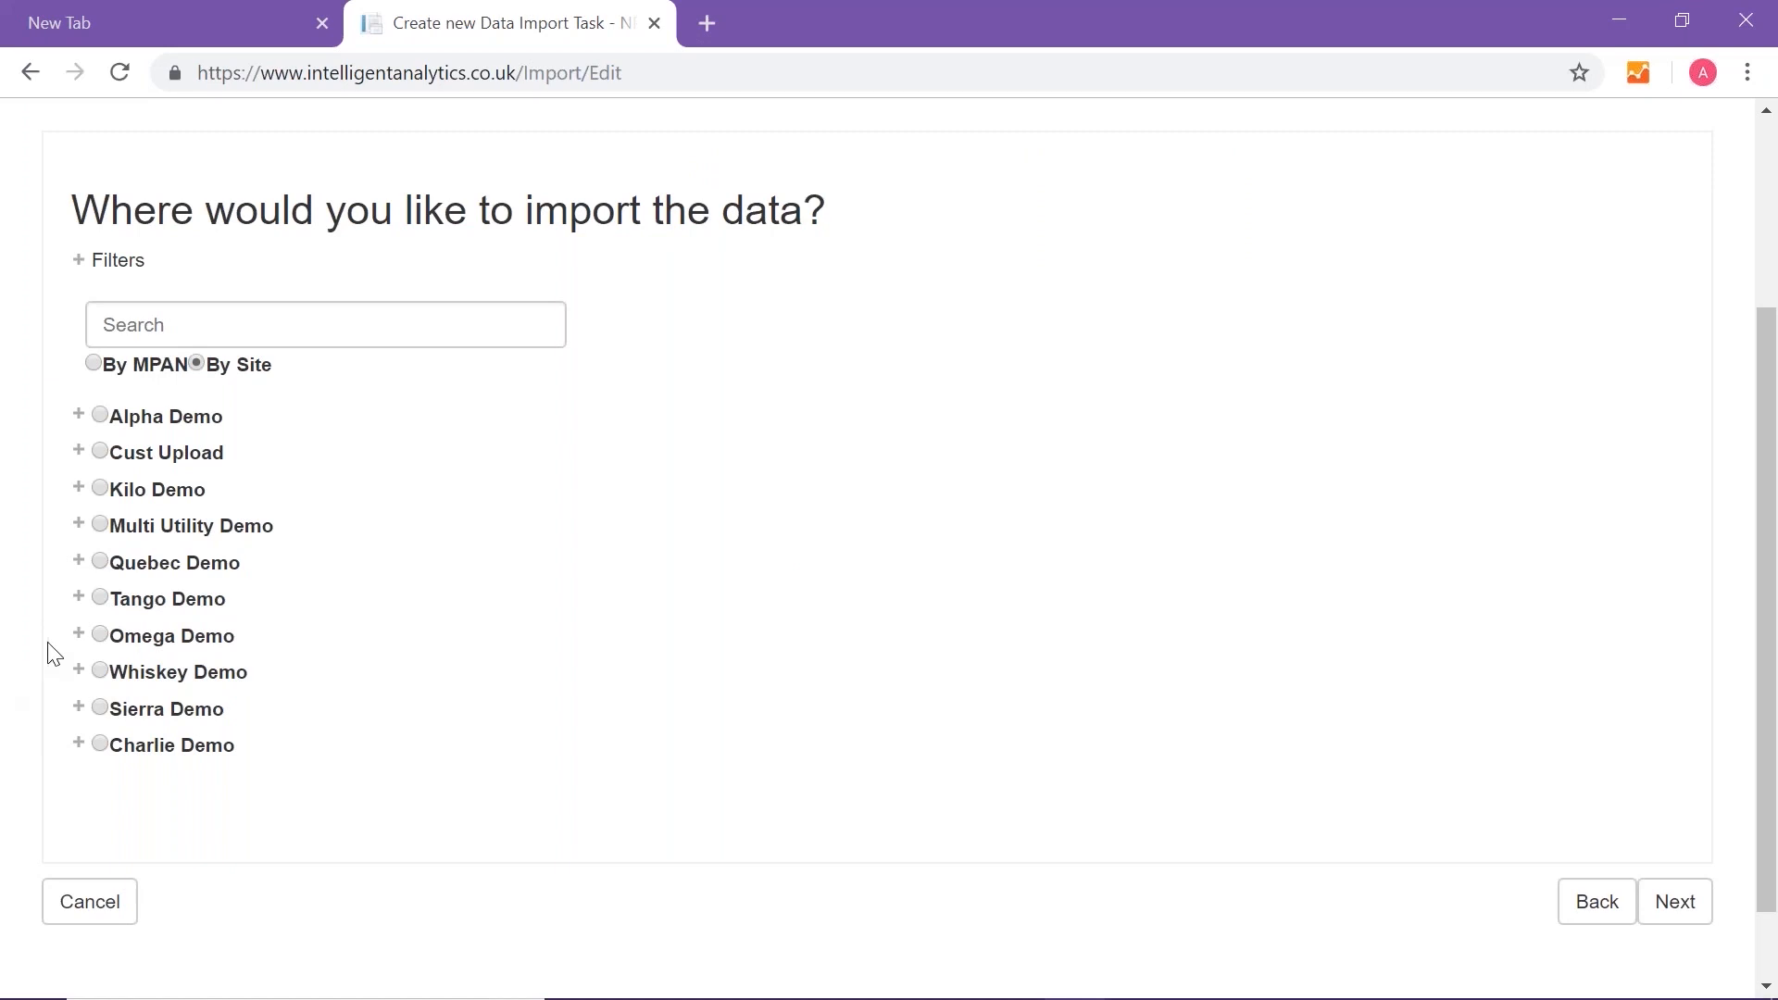
# Step: Choose Omega Demo as the site for the new import meter and set its unit to Units
pyautogui.click(79, 635)
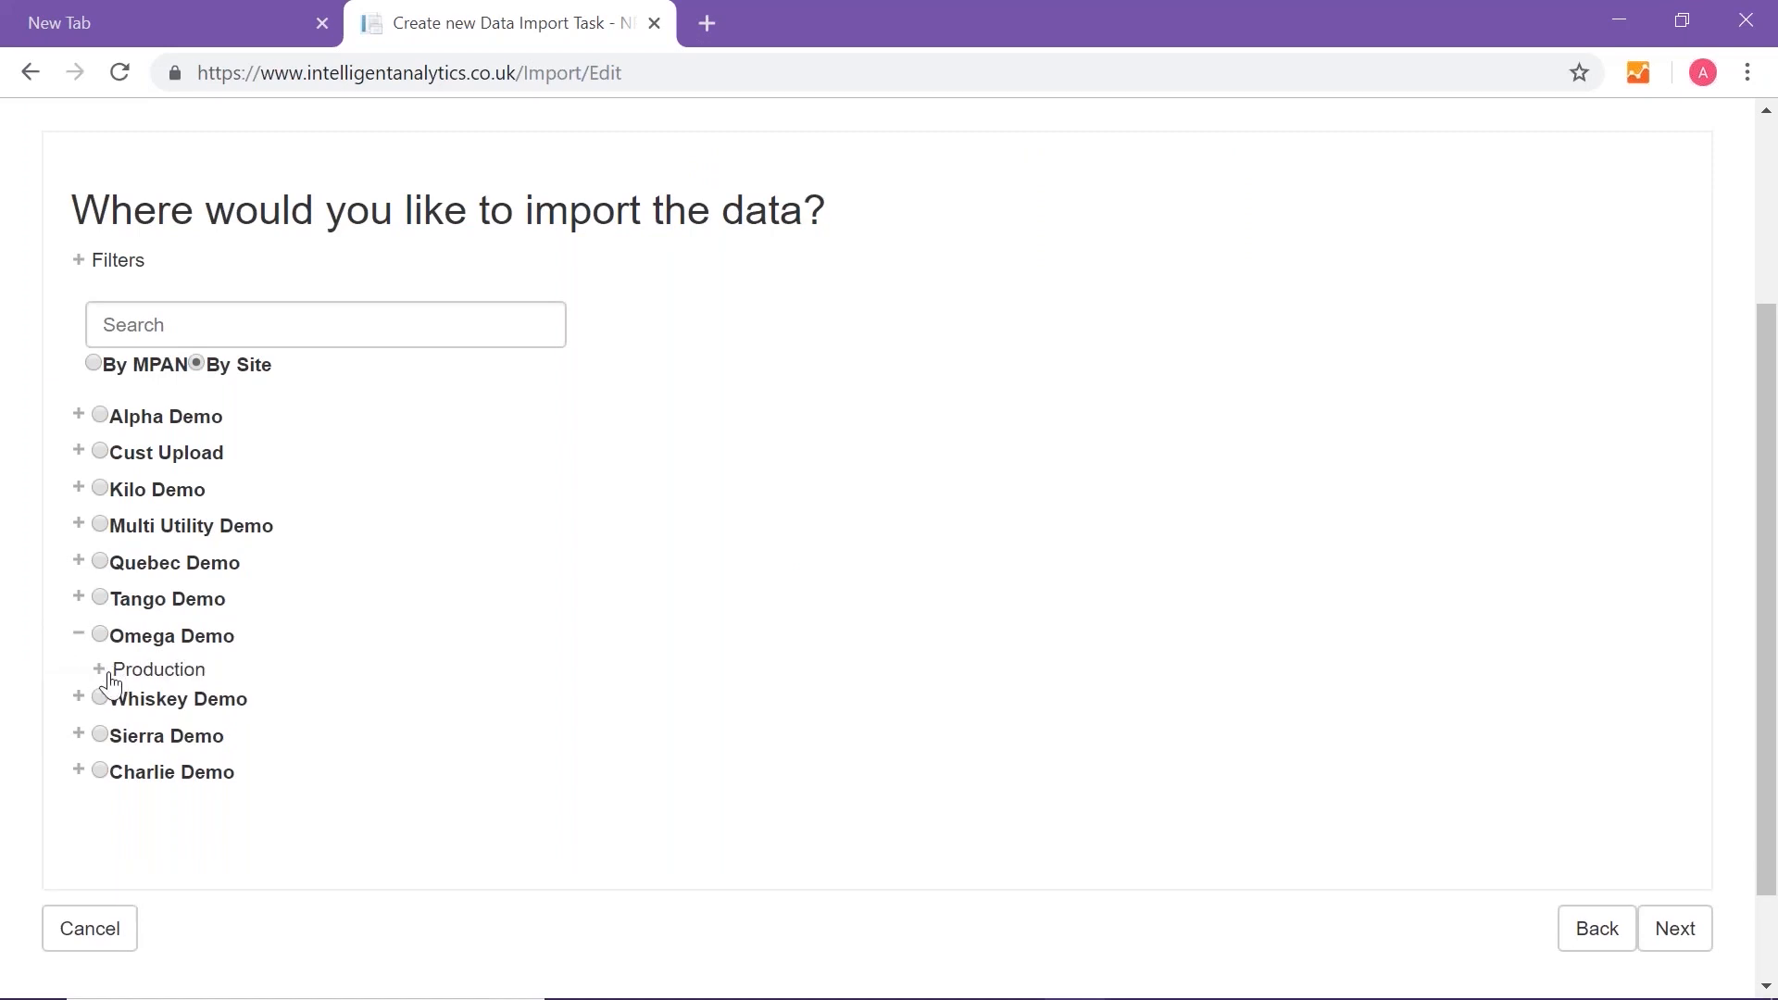
pyautogui.click(172, 638)
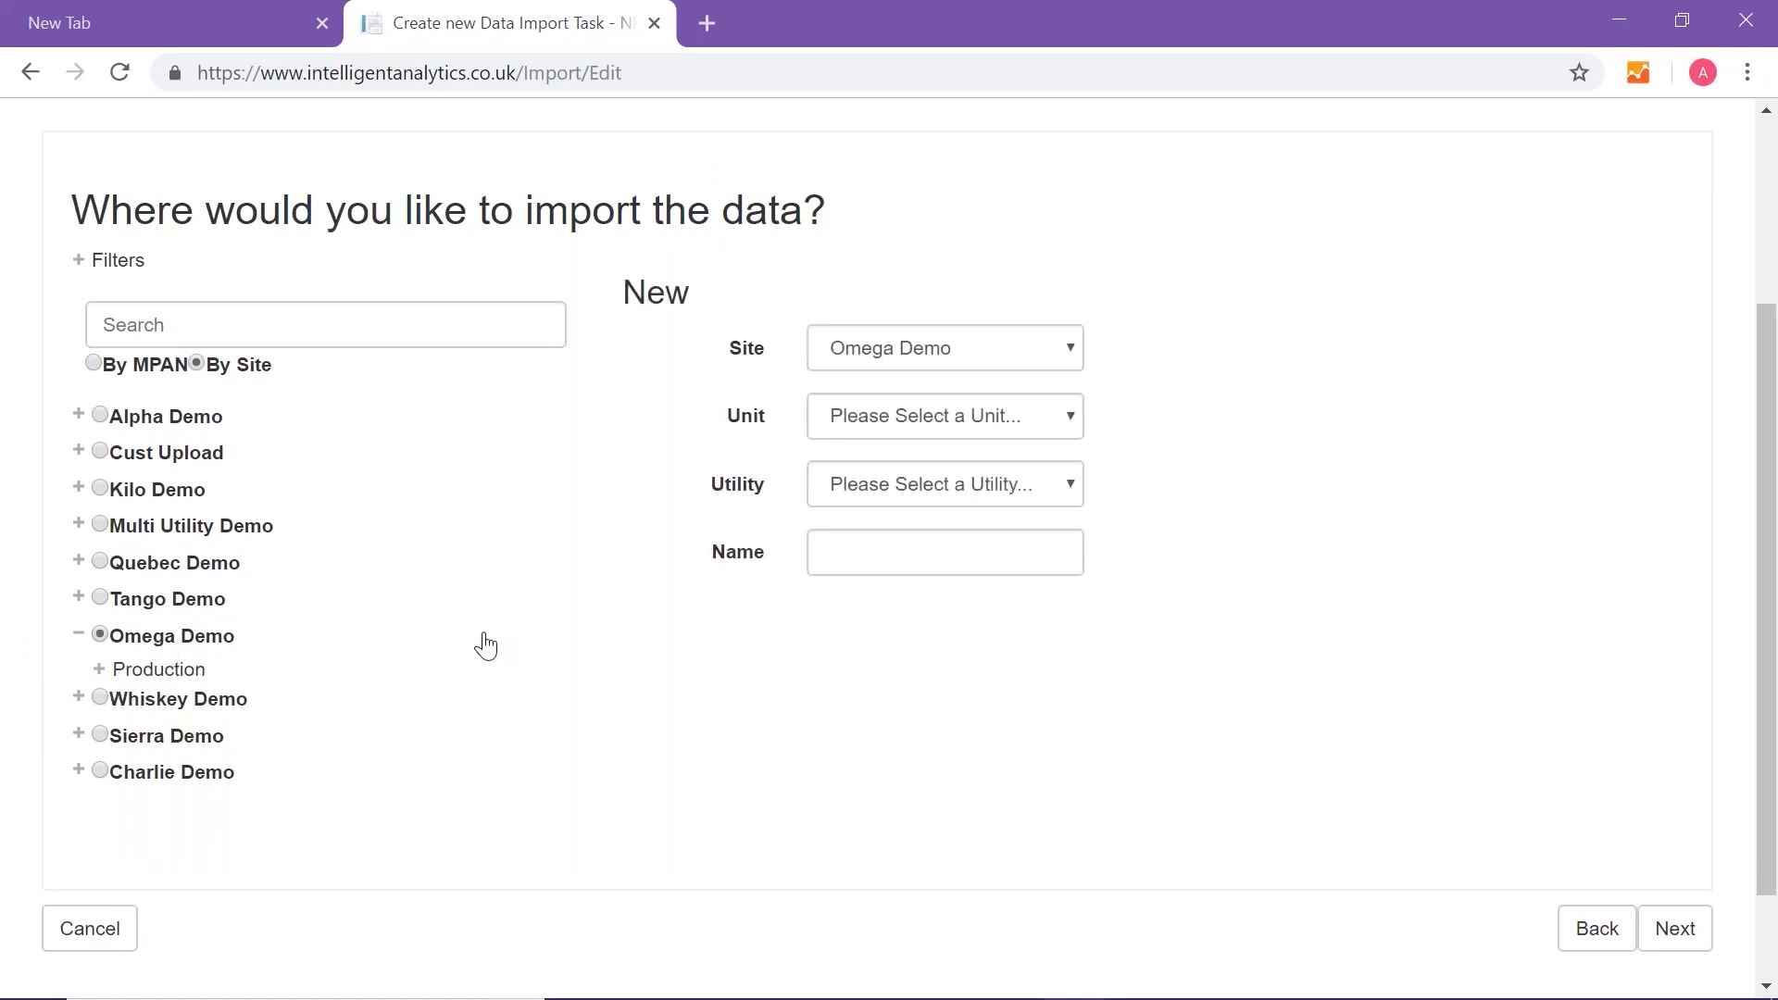
pyautogui.click(932, 419)
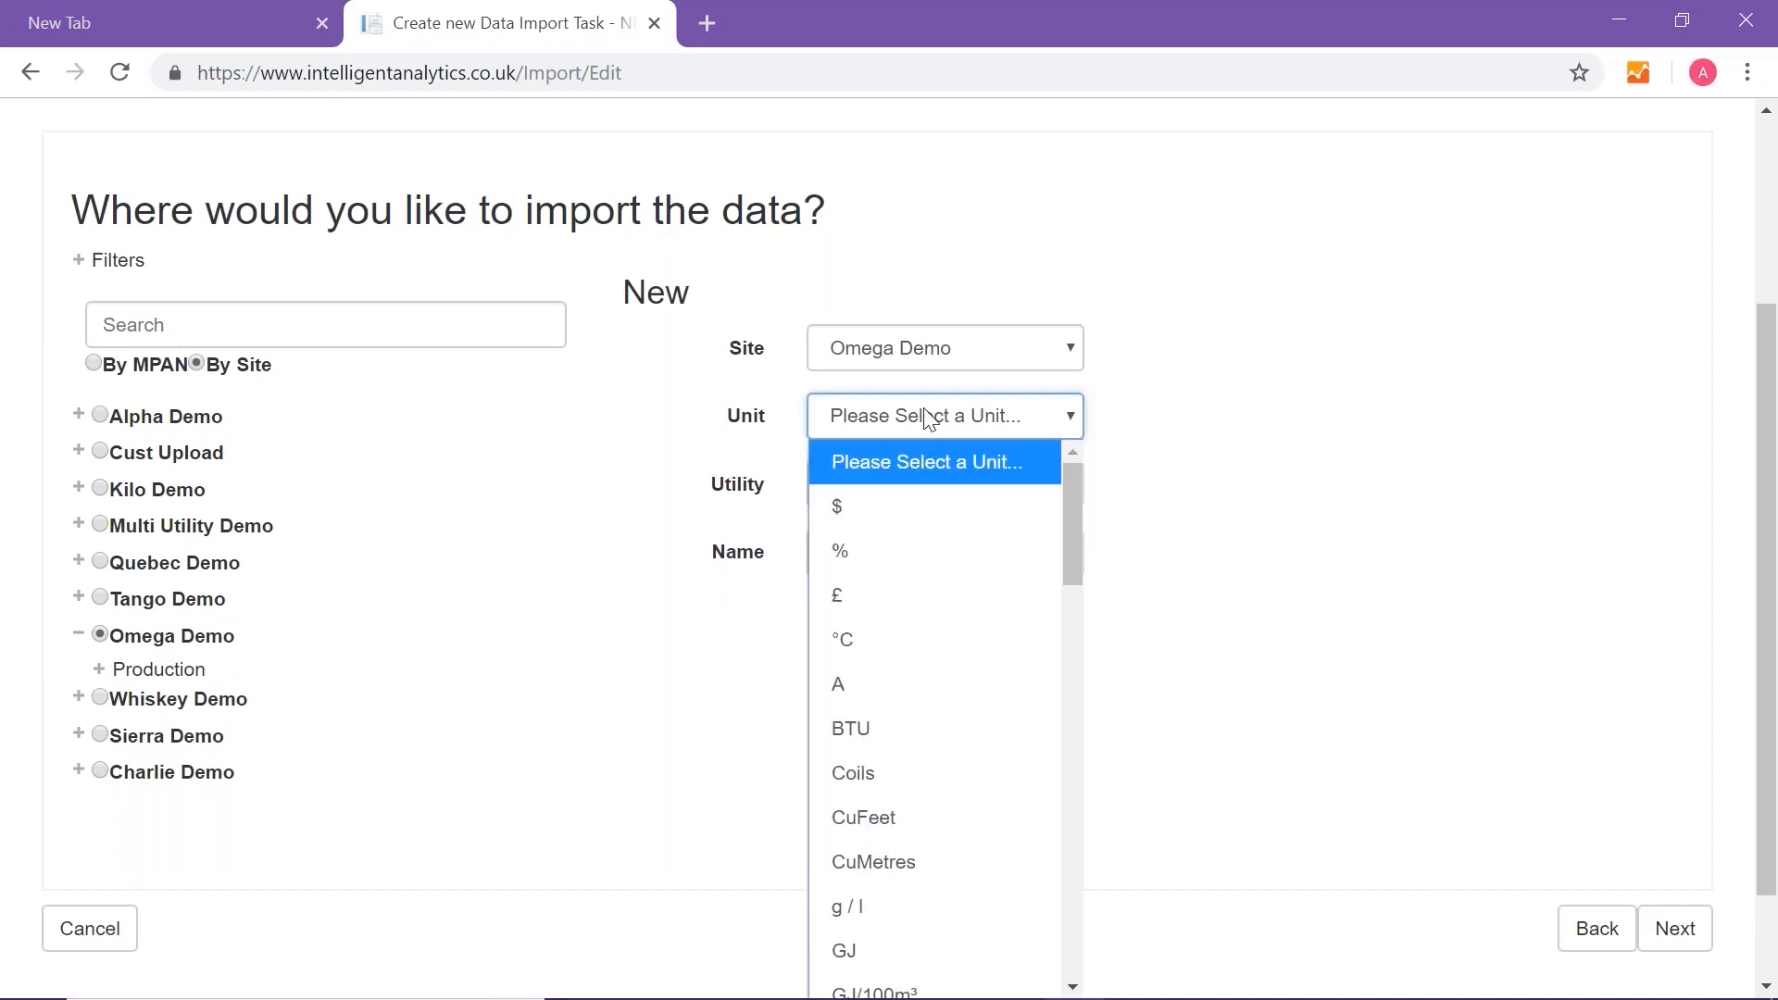
pyautogui.scroll(-1, 1072, 533)
pyautogui.moveTo(1074, 537); pyautogui.dragTo(1053, 927)
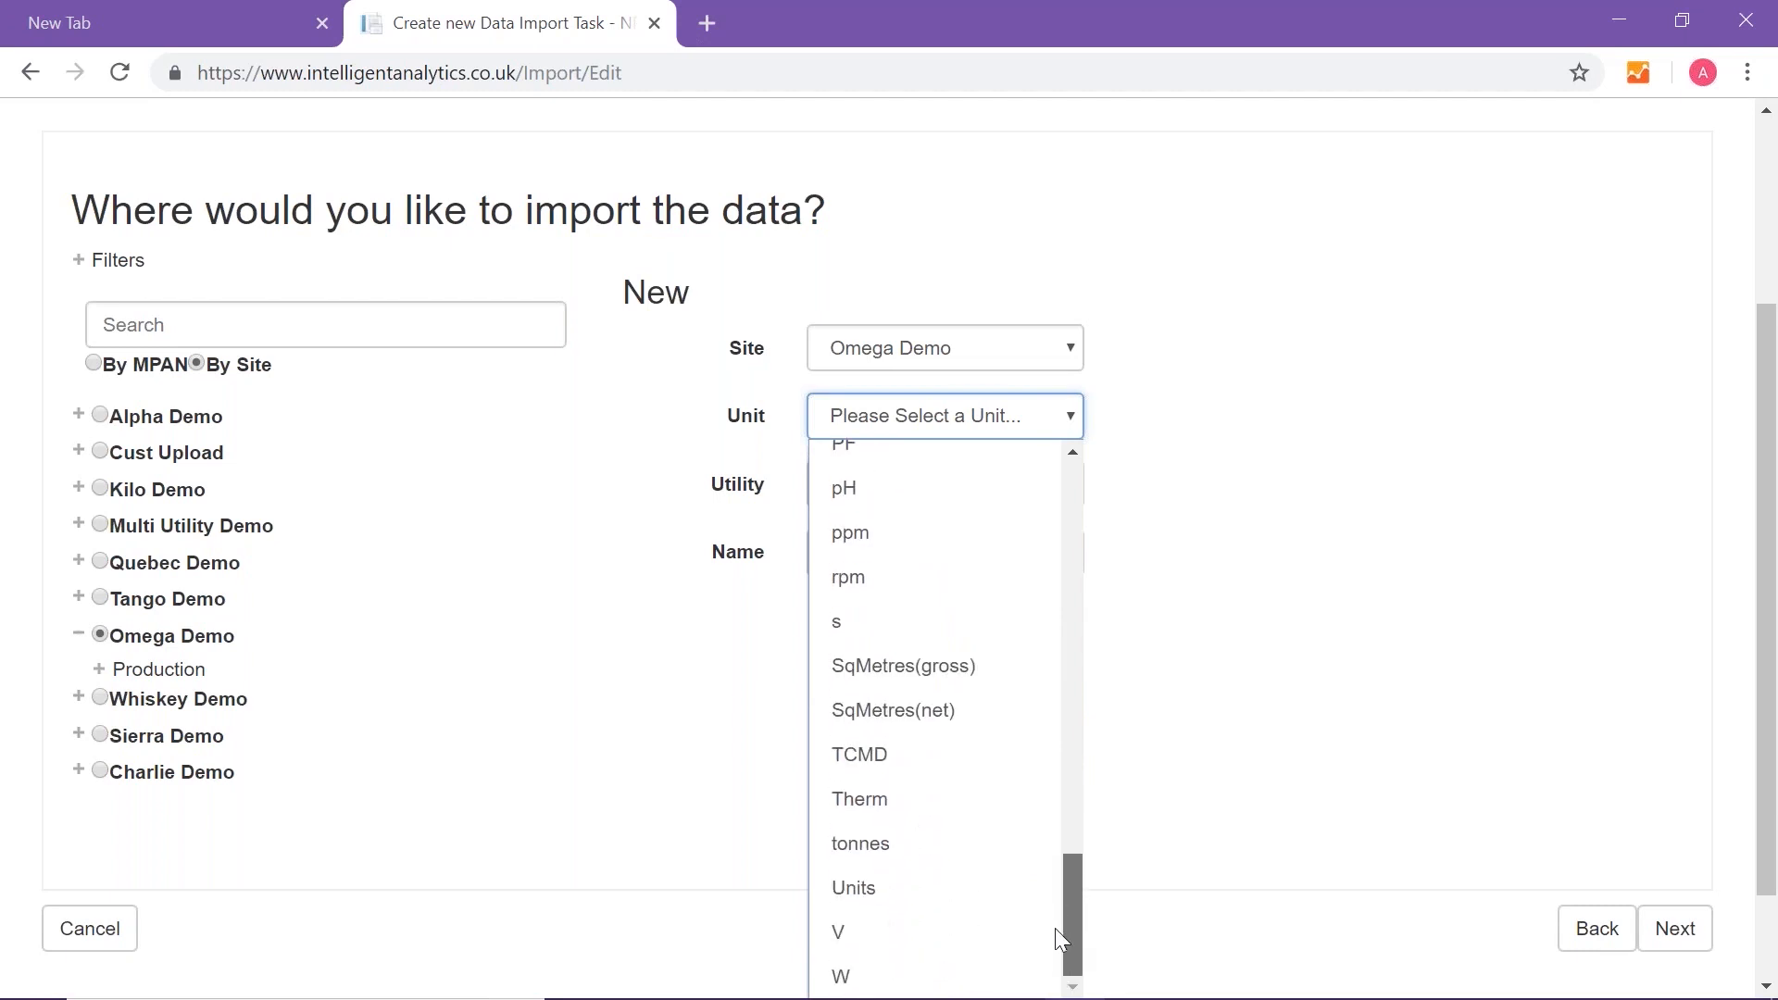
pyautogui.click(974, 886)
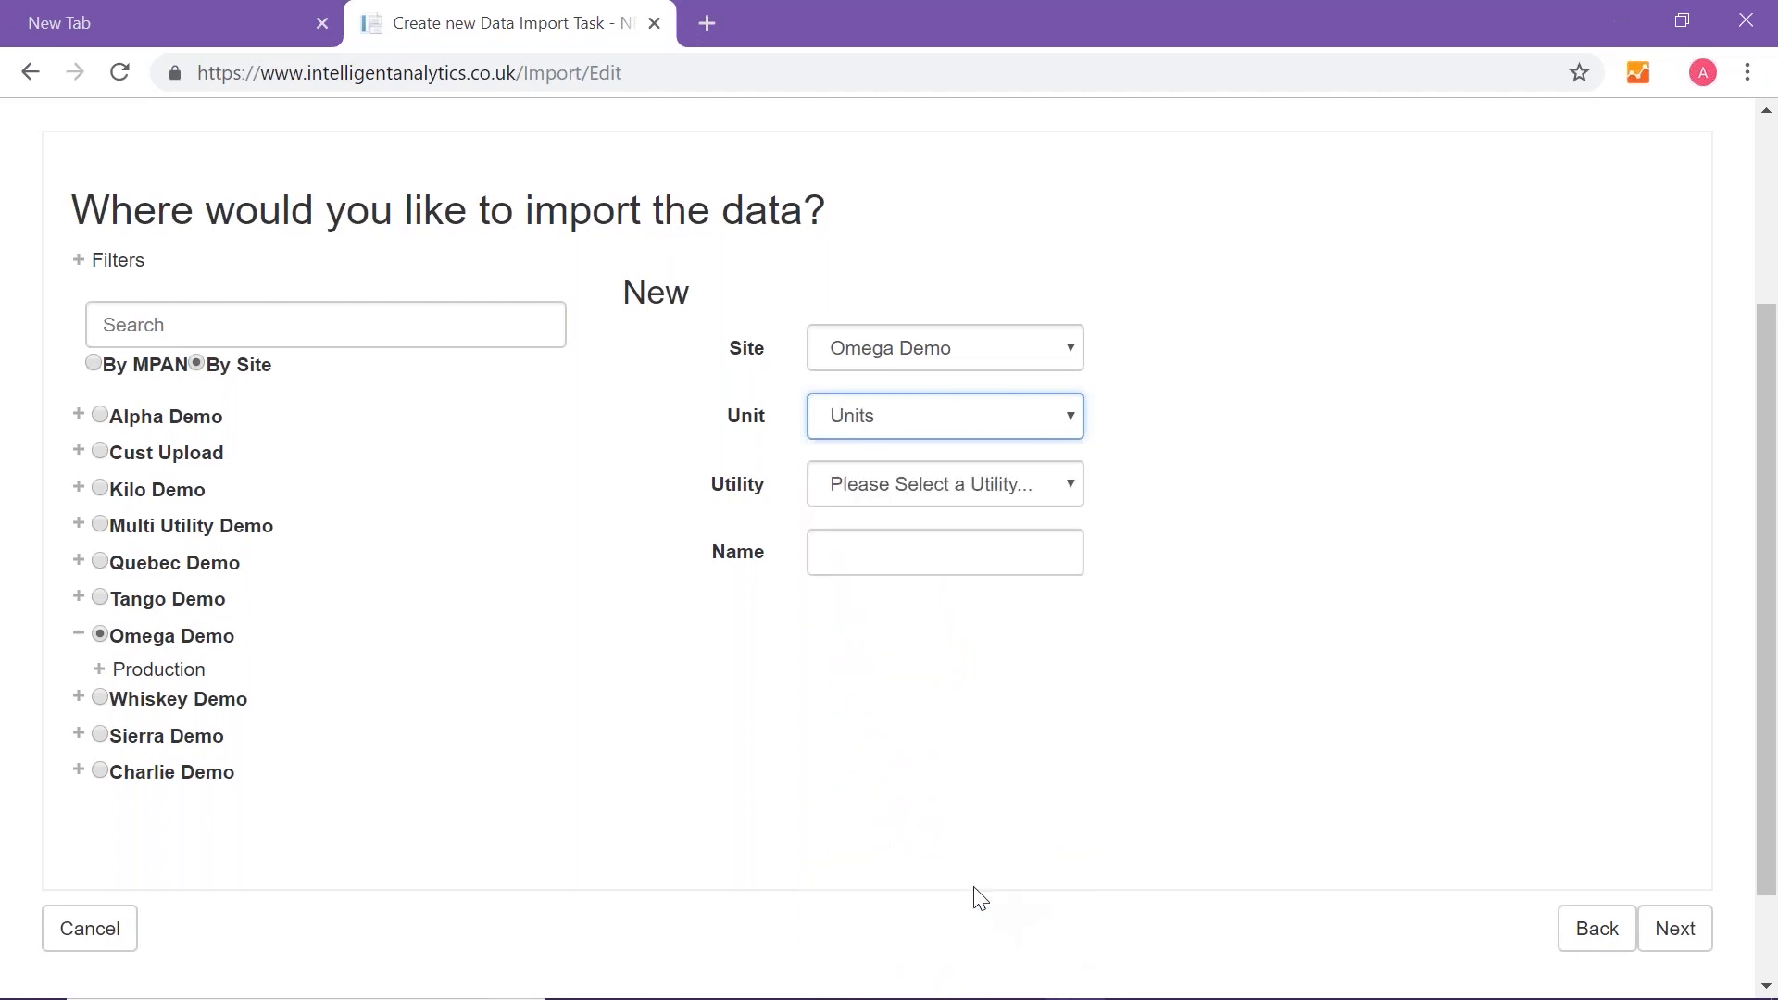
# Step: Set the new meter's utility to Production, name it "Students" and continue to identifying the data
pyautogui.click(886, 488)
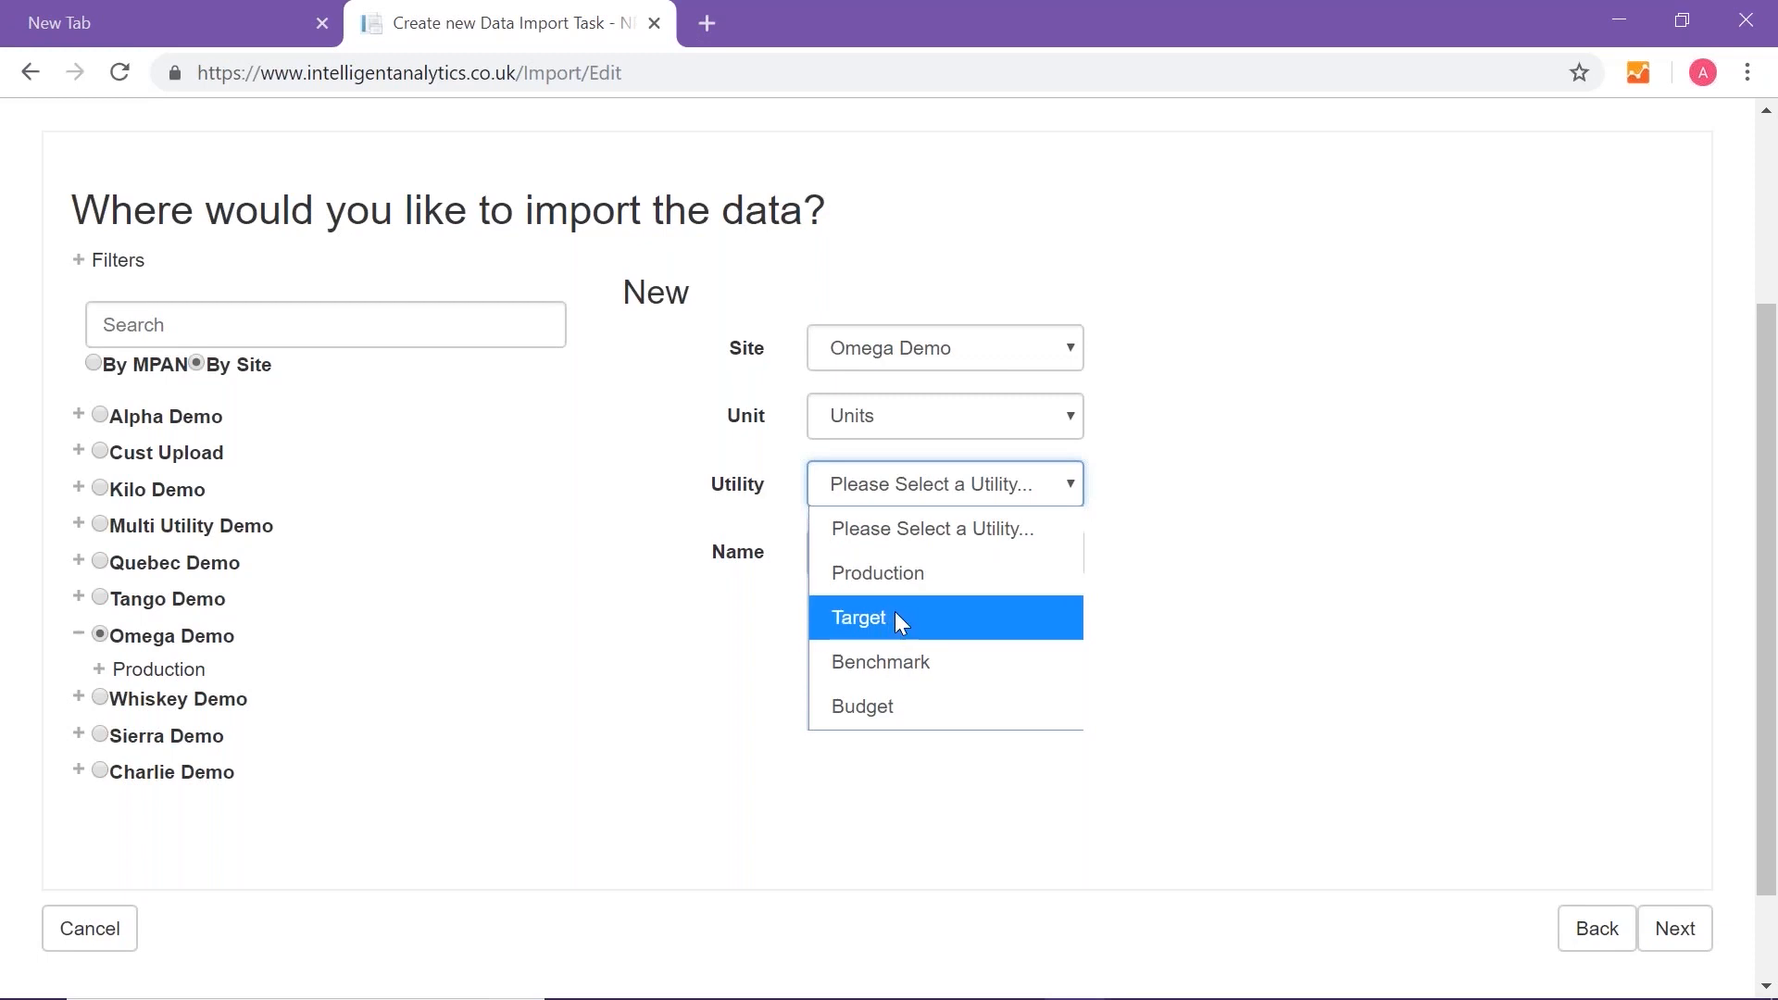
pyautogui.click(901, 581)
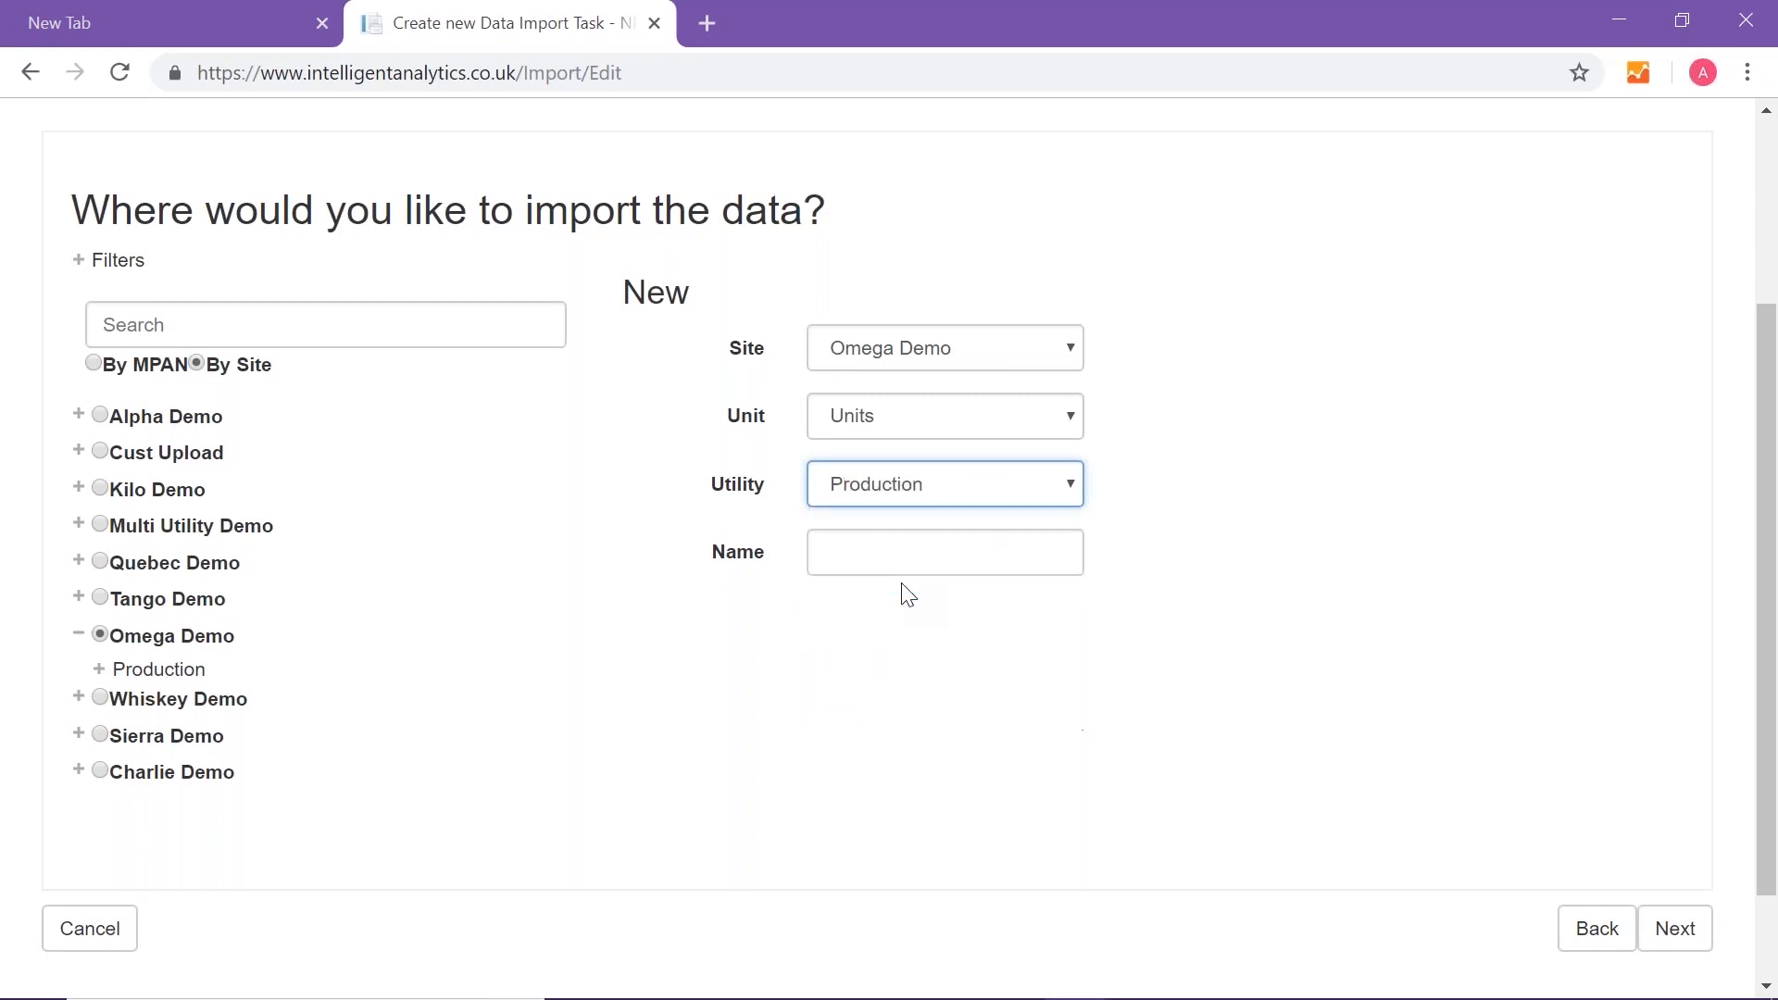
pyautogui.click(864, 552)
pyautogui.write('Students')
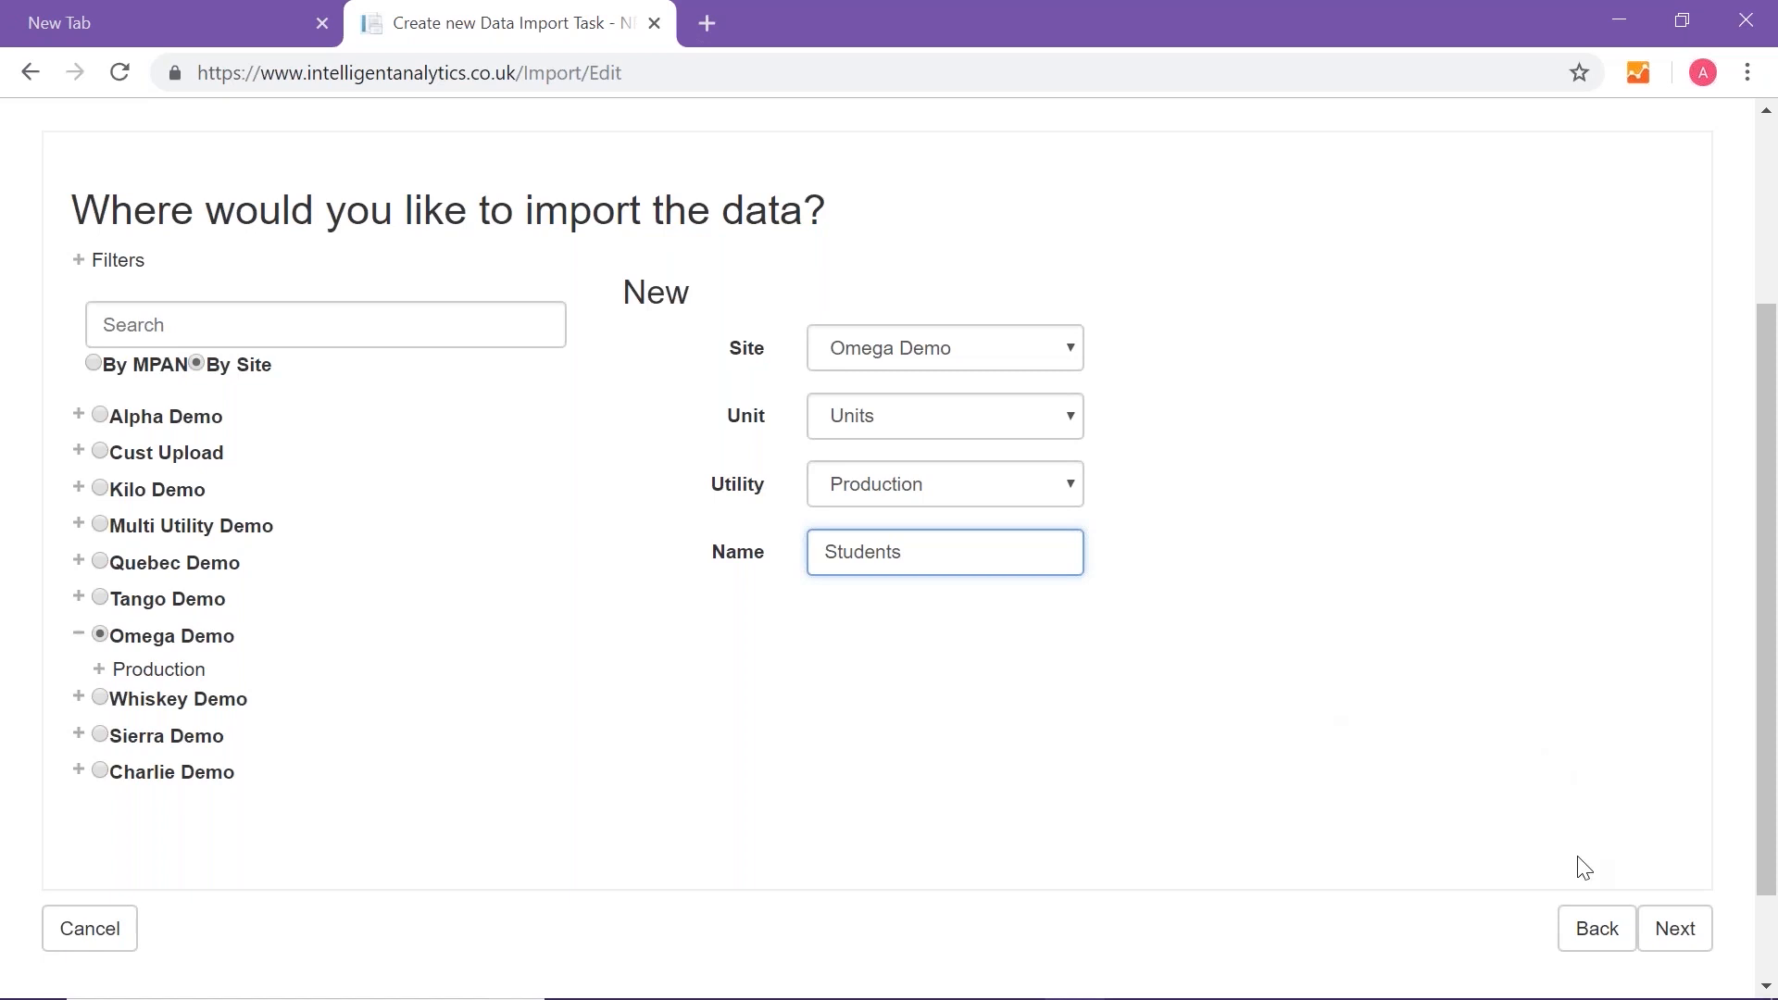
pyautogui.click(1674, 937)
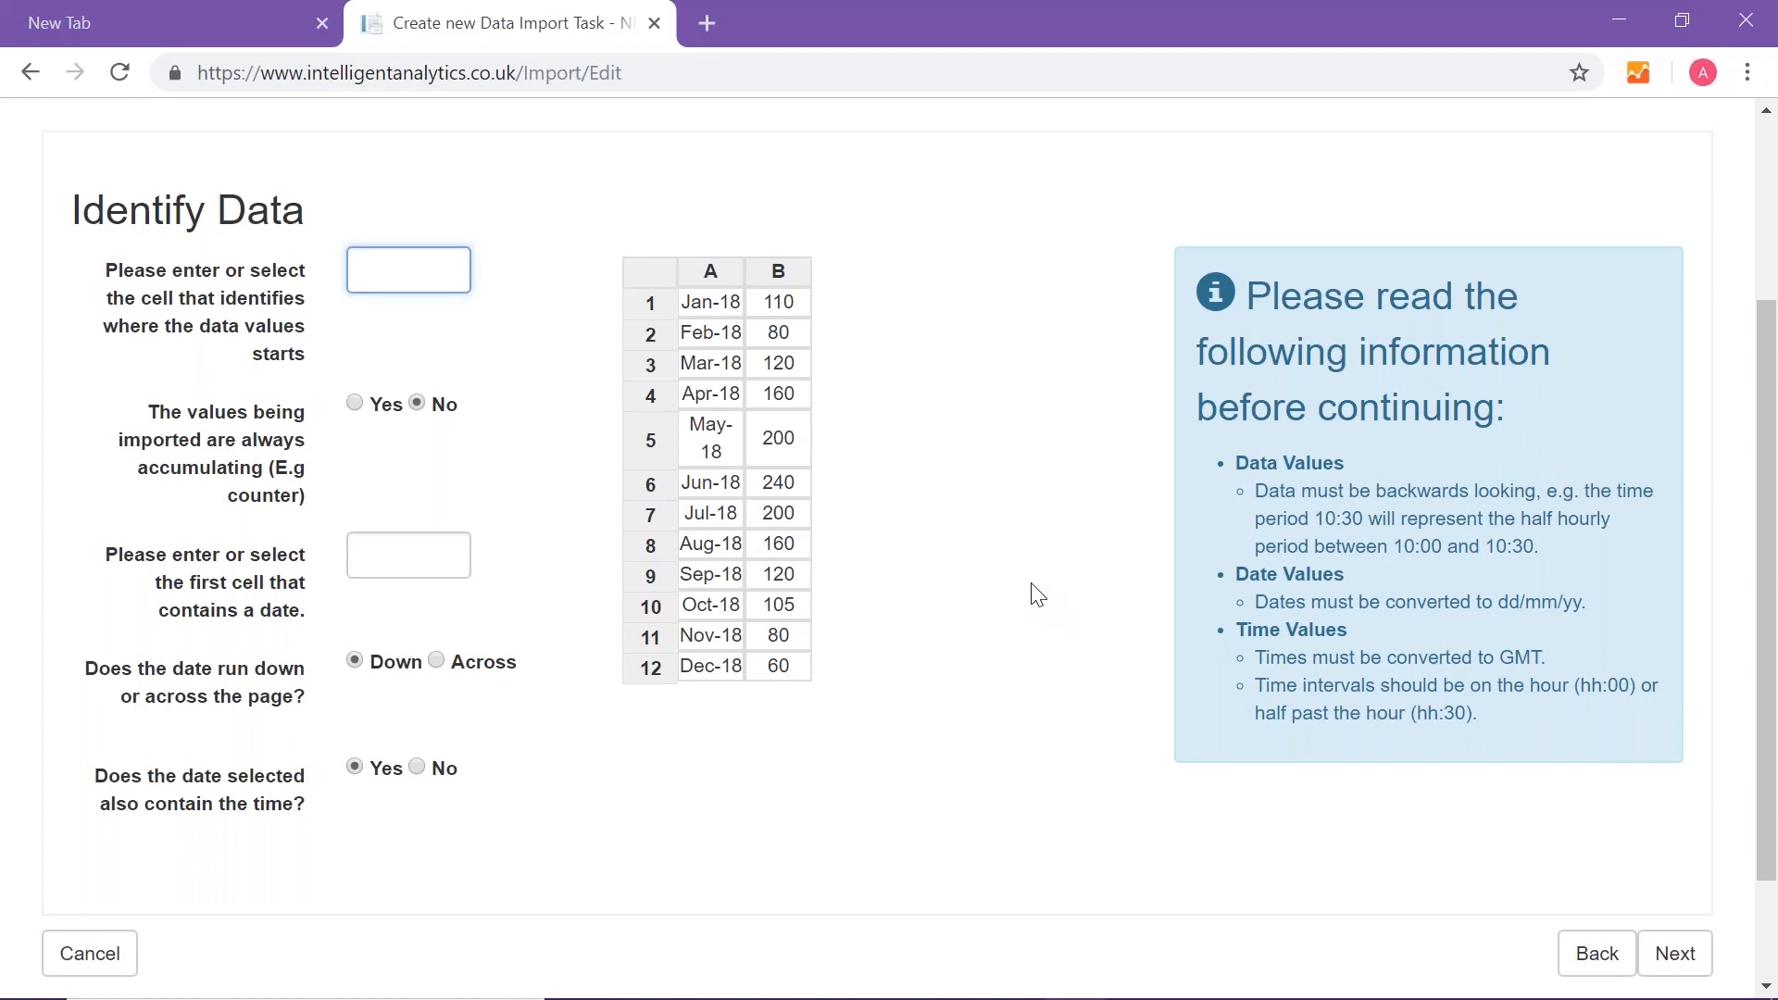
# Step: Set B1 as the starting cell of the data values and A1 as the first date cell, and continue to the summary
pyautogui.click(784, 306)
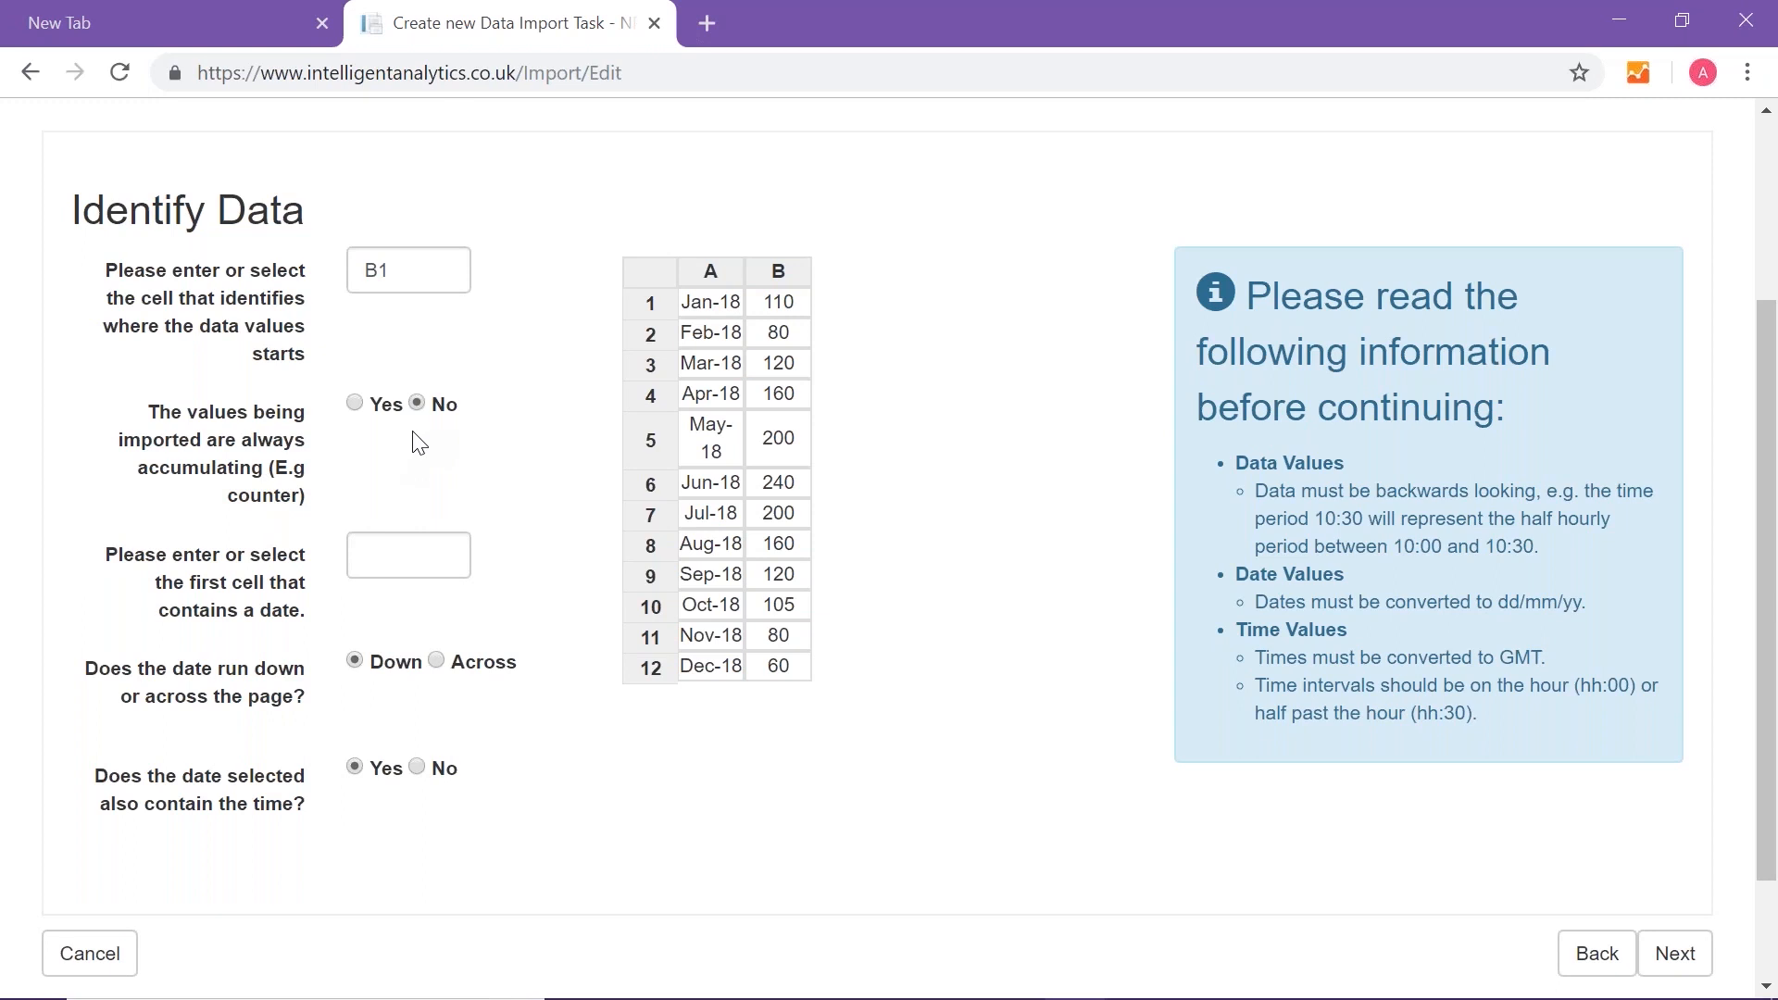
pyautogui.click(388, 545)
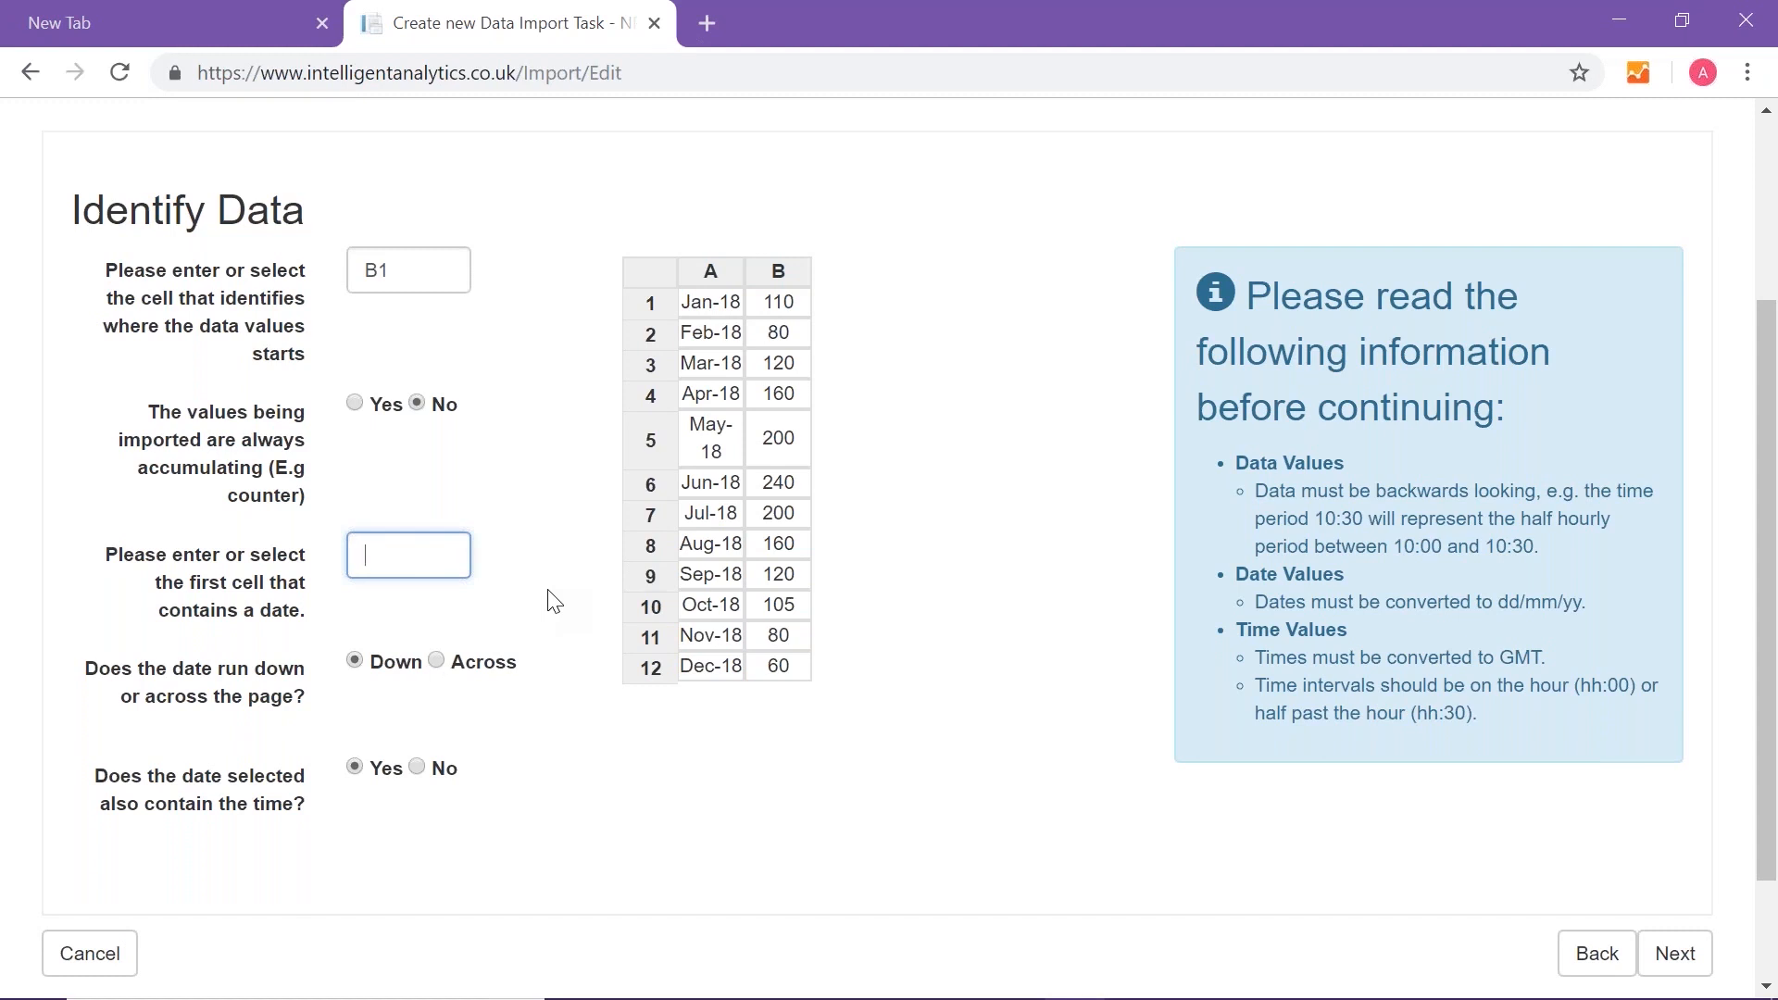
pyautogui.click(704, 308)
pyautogui.click(705, 313)
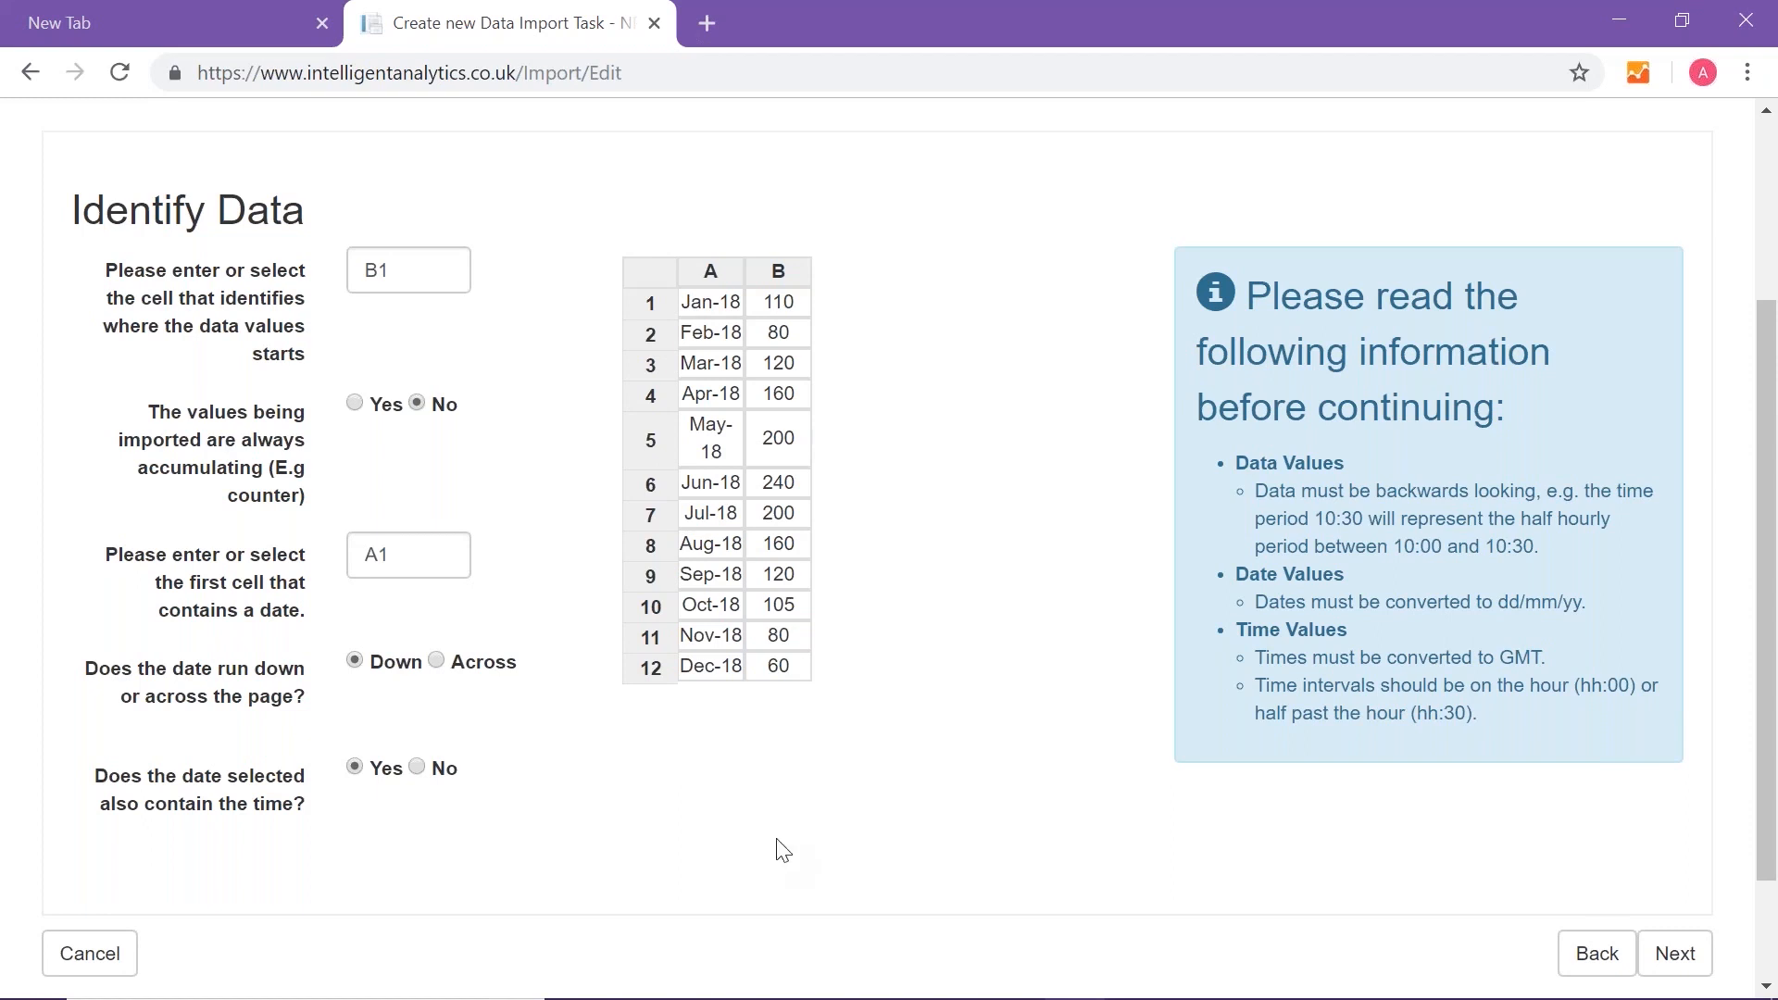
pyautogui.click(1691, 982)
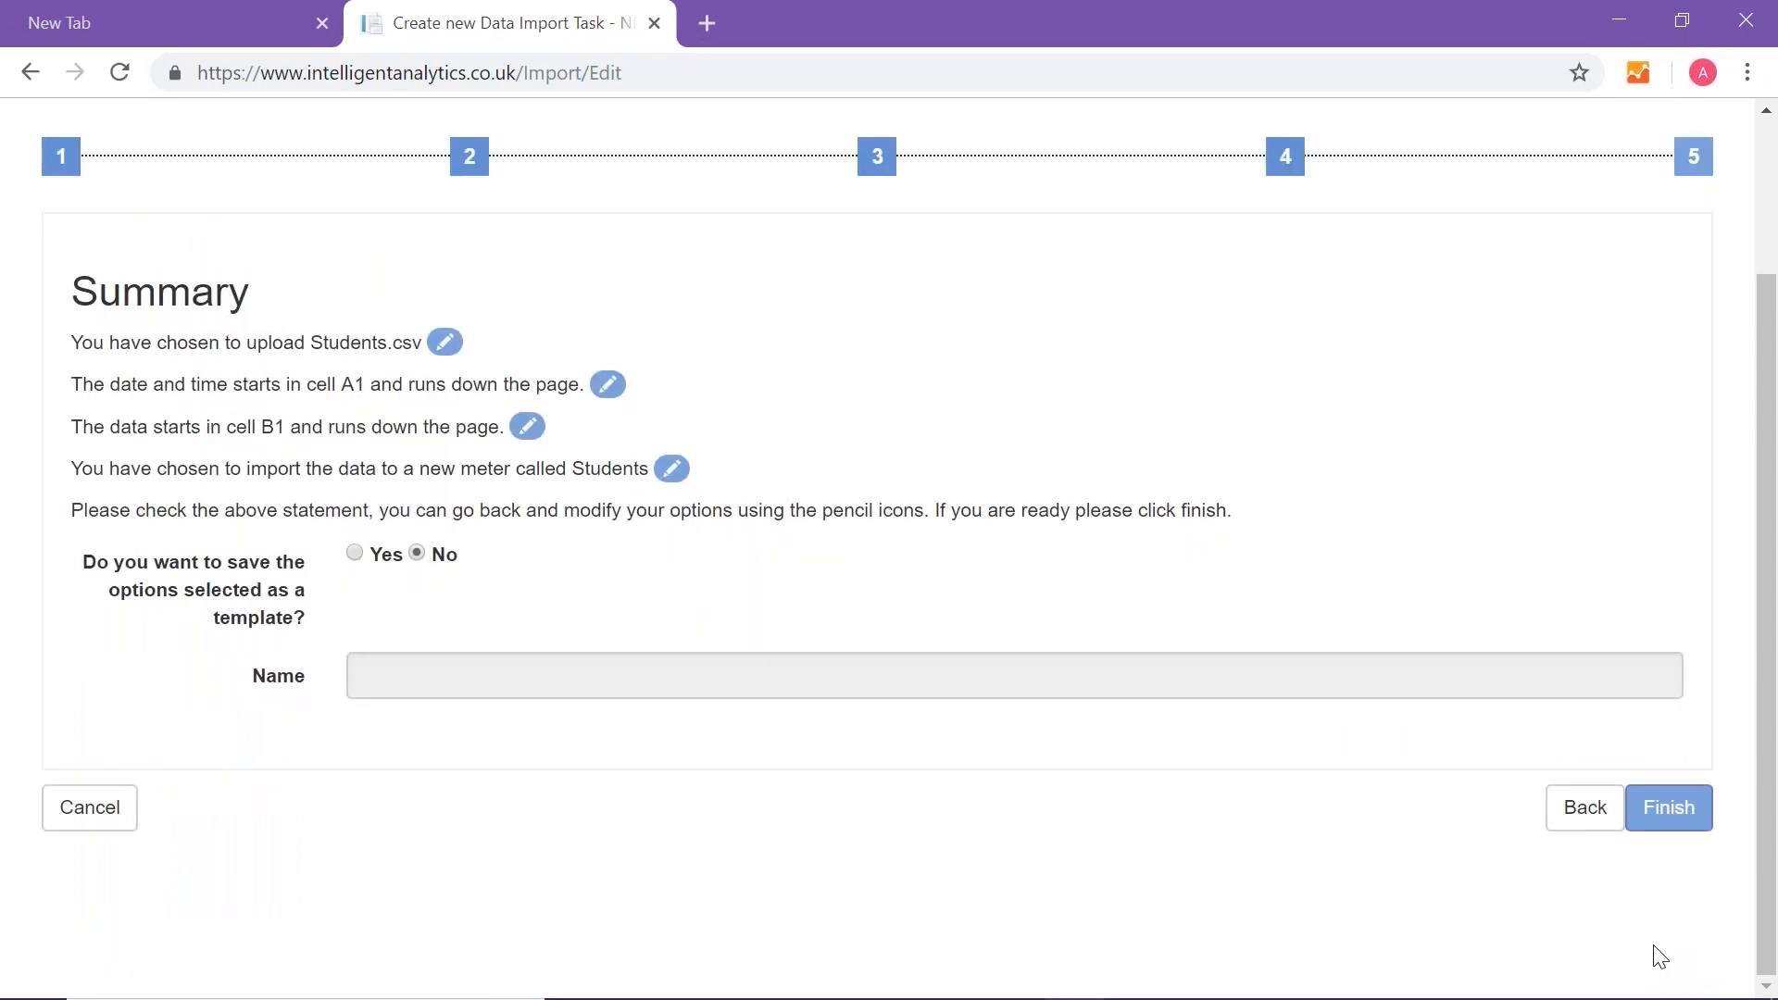
# Step: Save the import options as a template named "Students Test Site 1" and finish the import
pyautogui.click(355, 553)
pyautogui.click(413, 675)
pyautogui.write('Students Test Met')
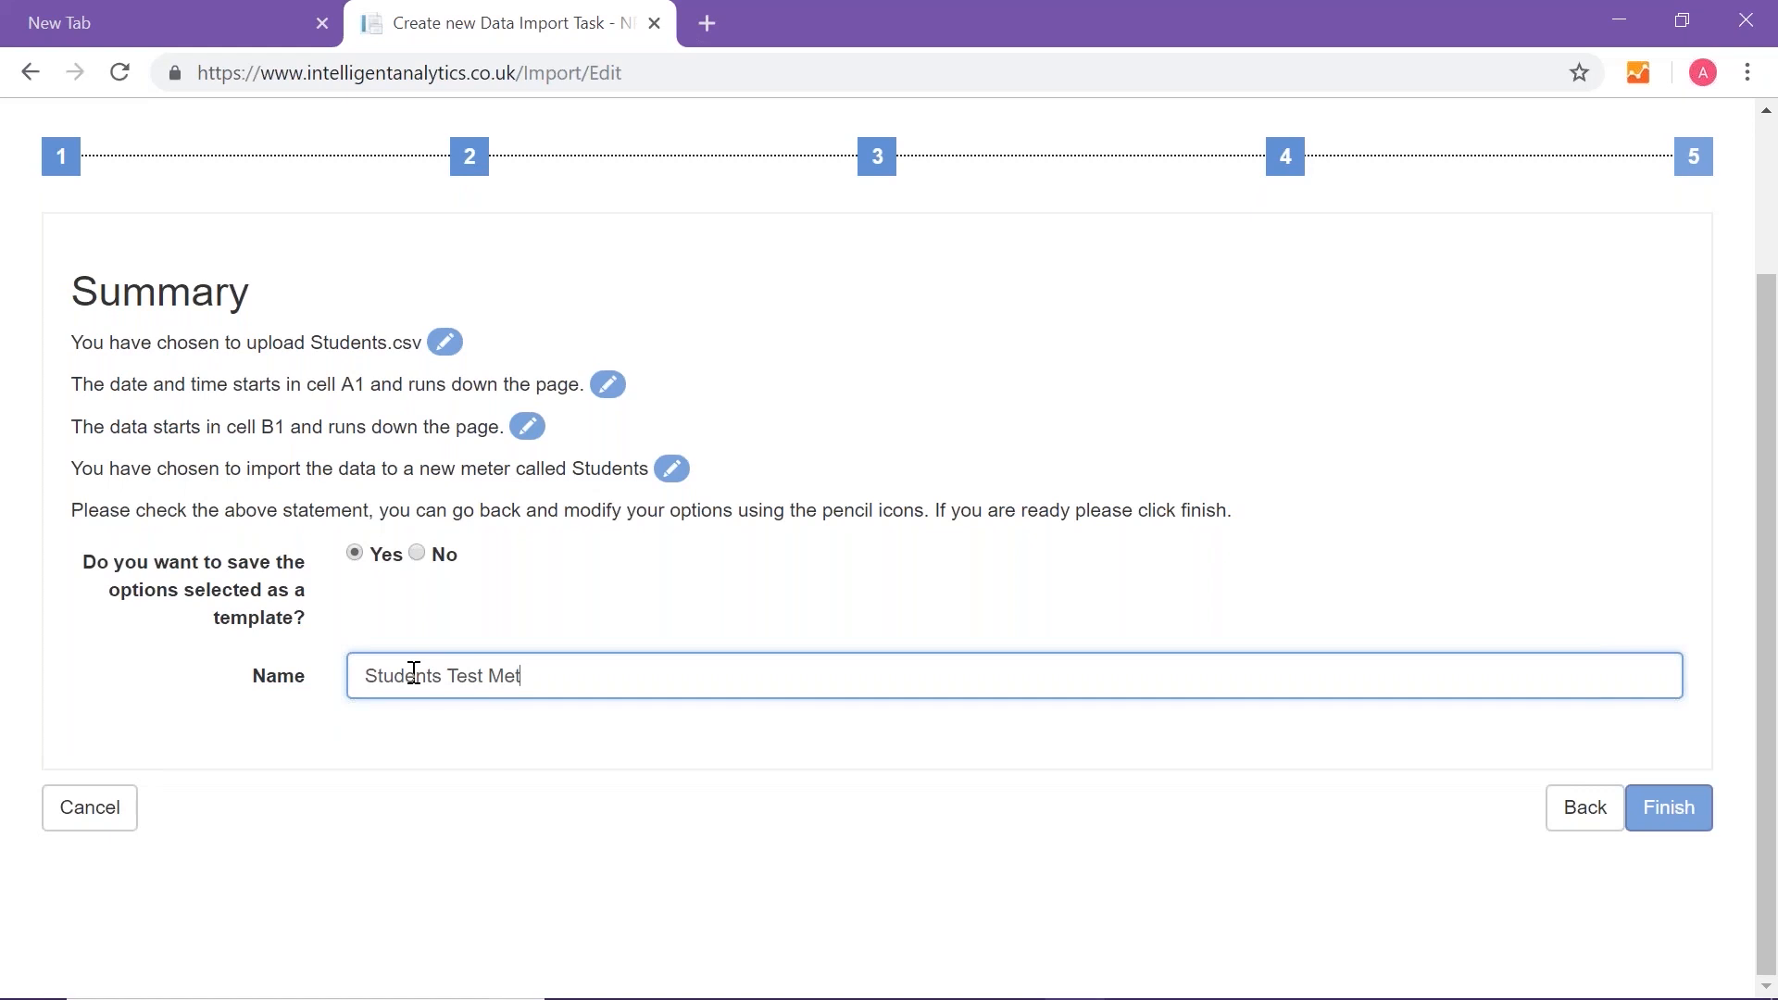
pyautogui.press('BackSpace')
pyautogui.press('BackSpace')
pyautogui.press('BackSpace')
pyautogui.write('Site 1')
pyautogui.click(1672, 821)
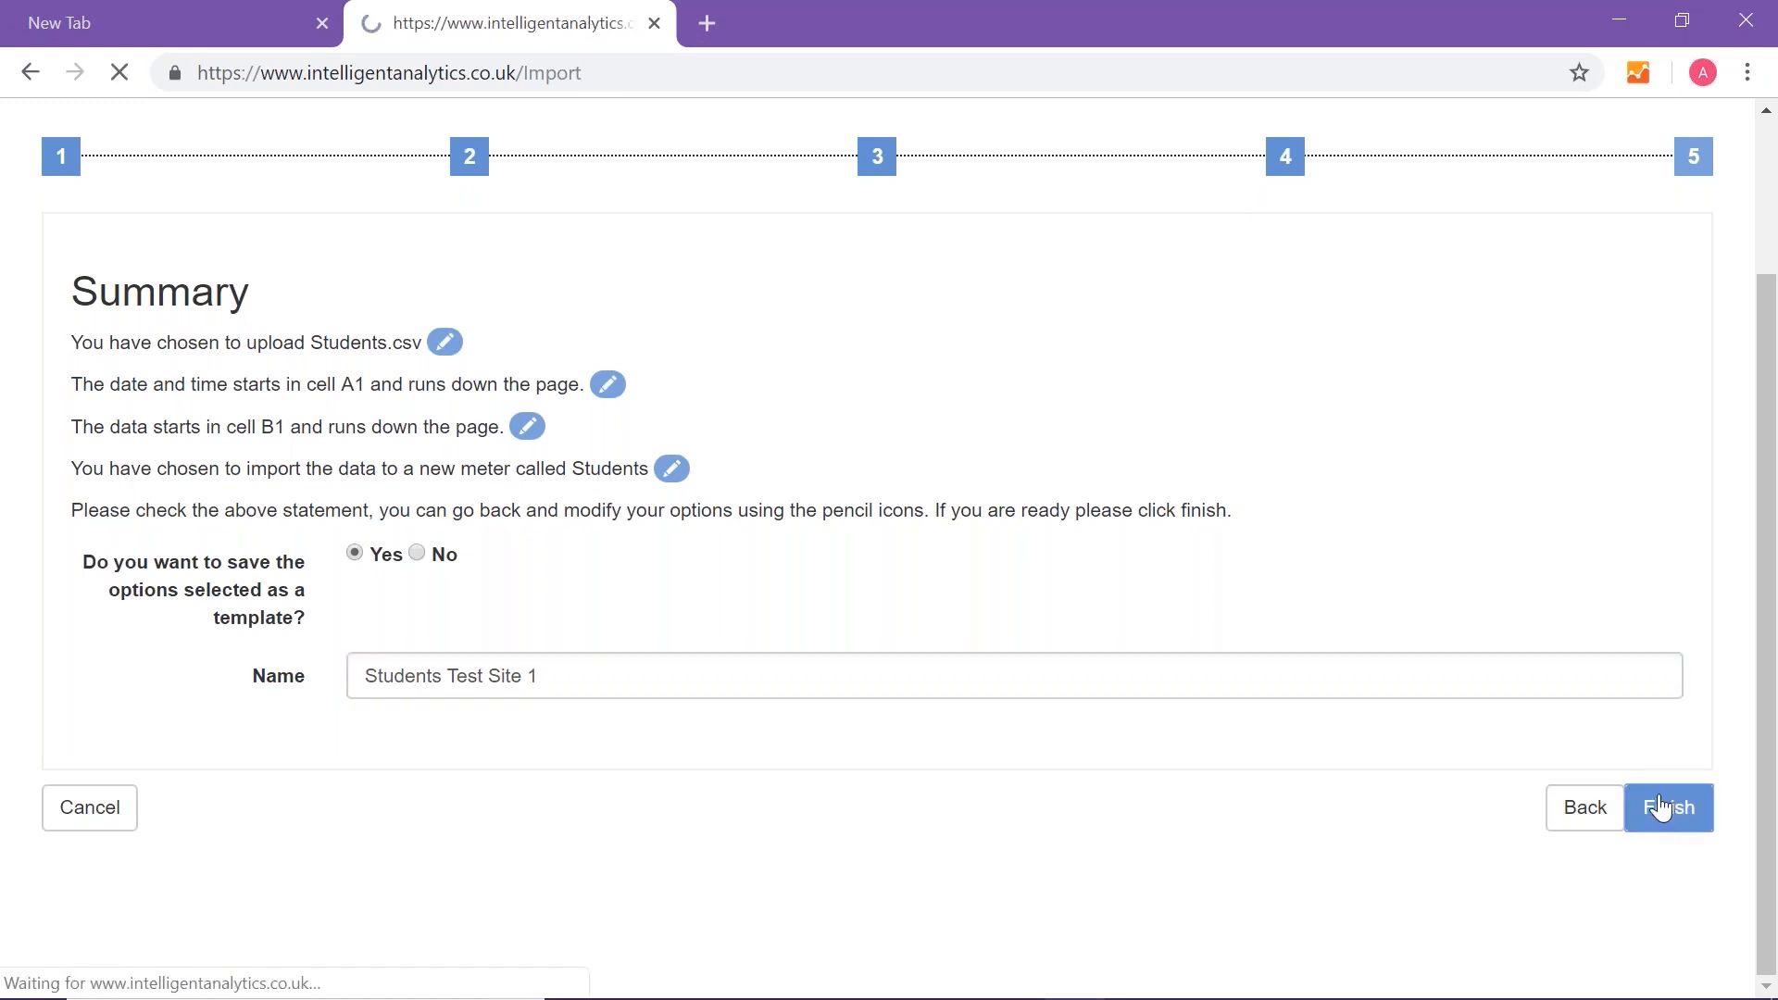
# Step: Search the import tasks for "stud" to check the Students.csv import's status, and refresh the task list
pyautogui.click(324, 404)
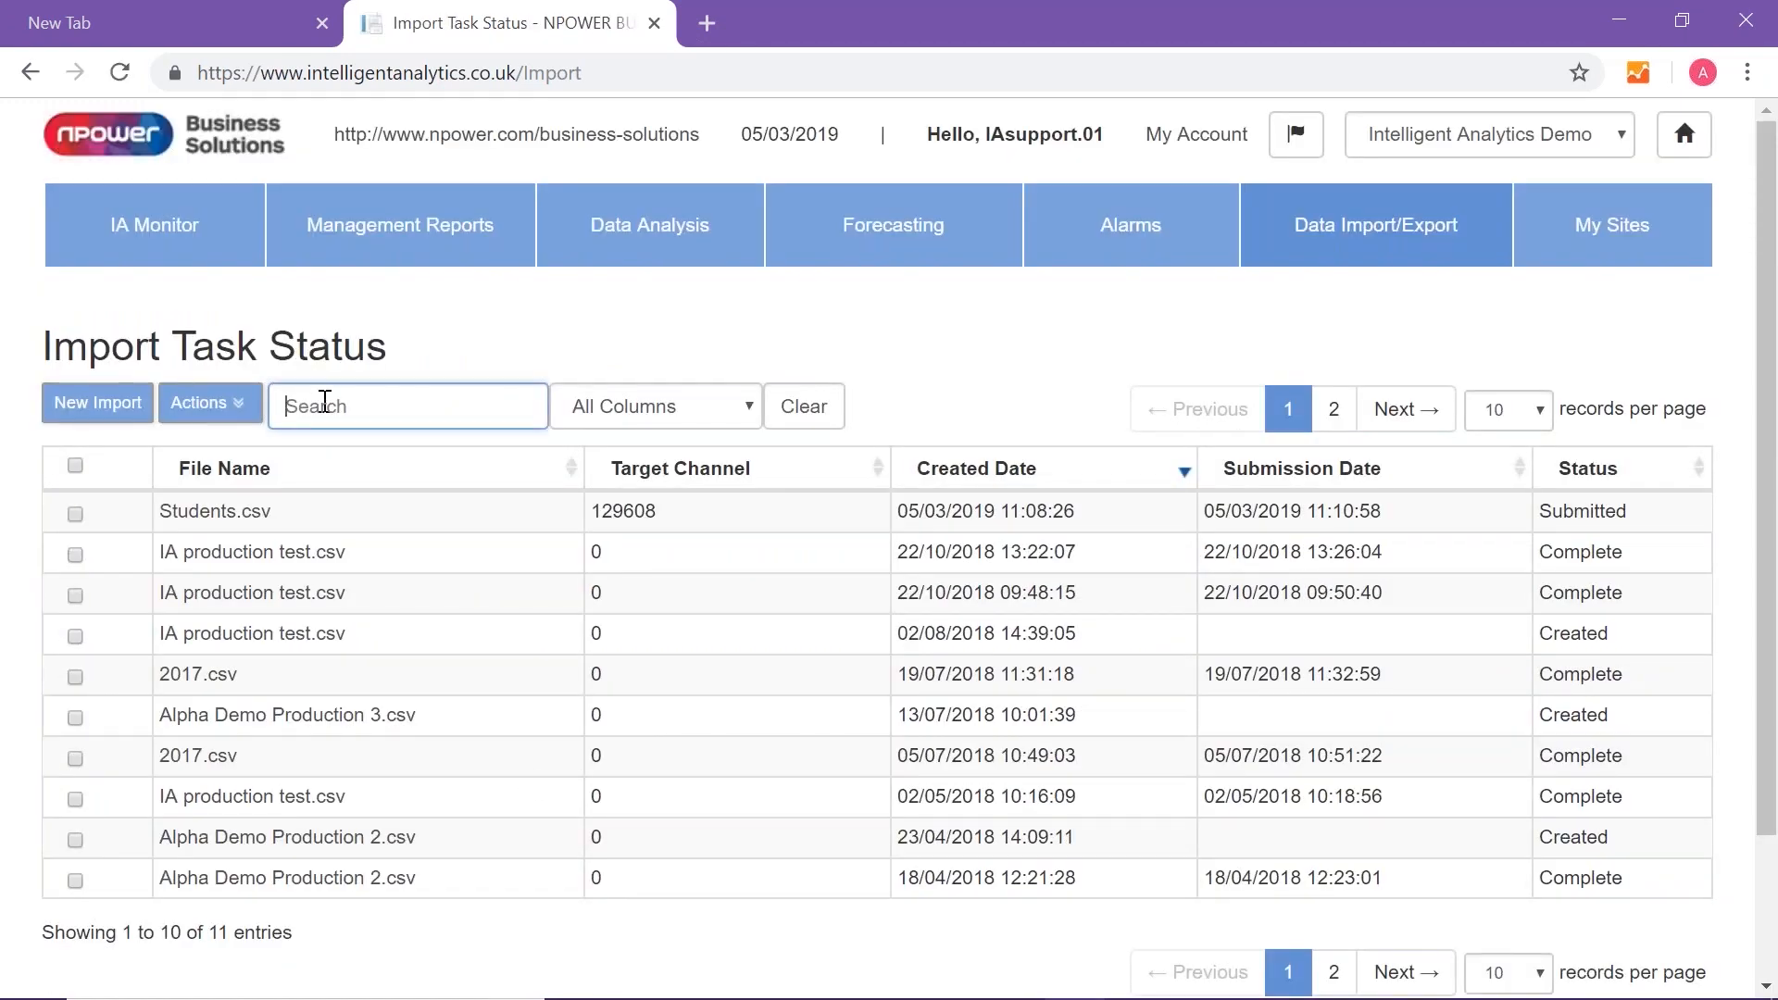
pyautogui.write('st')
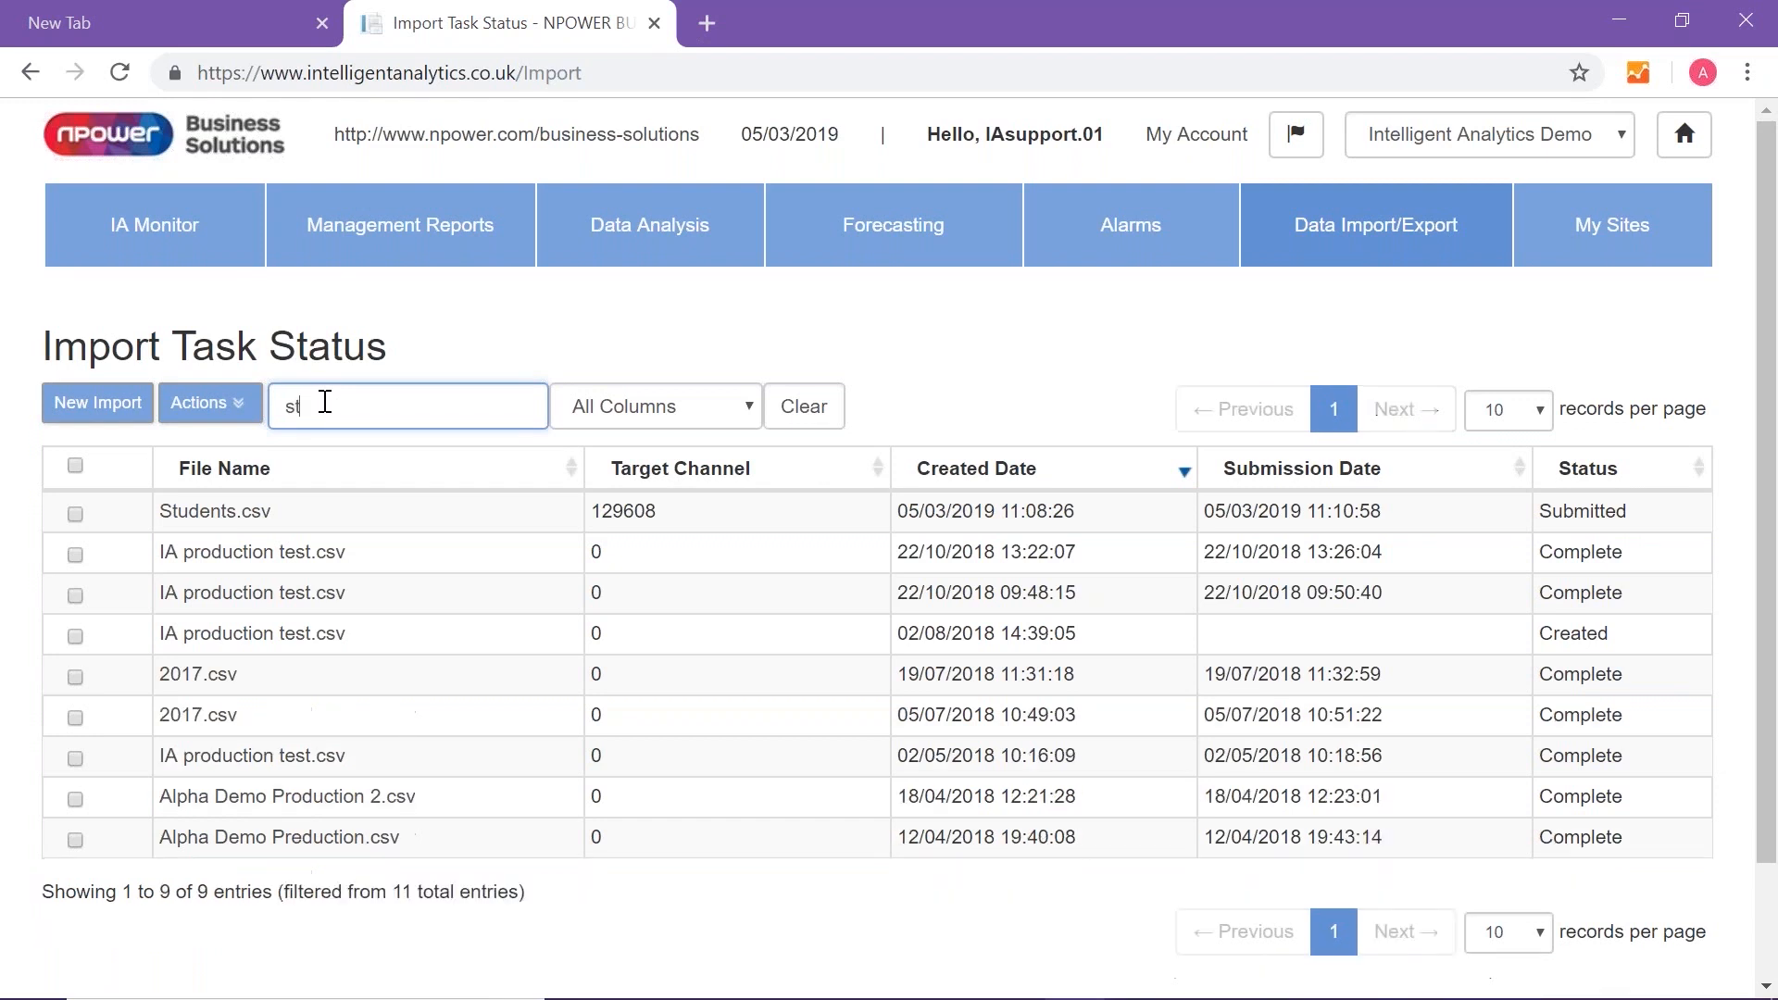
pyautogui.write('ud')
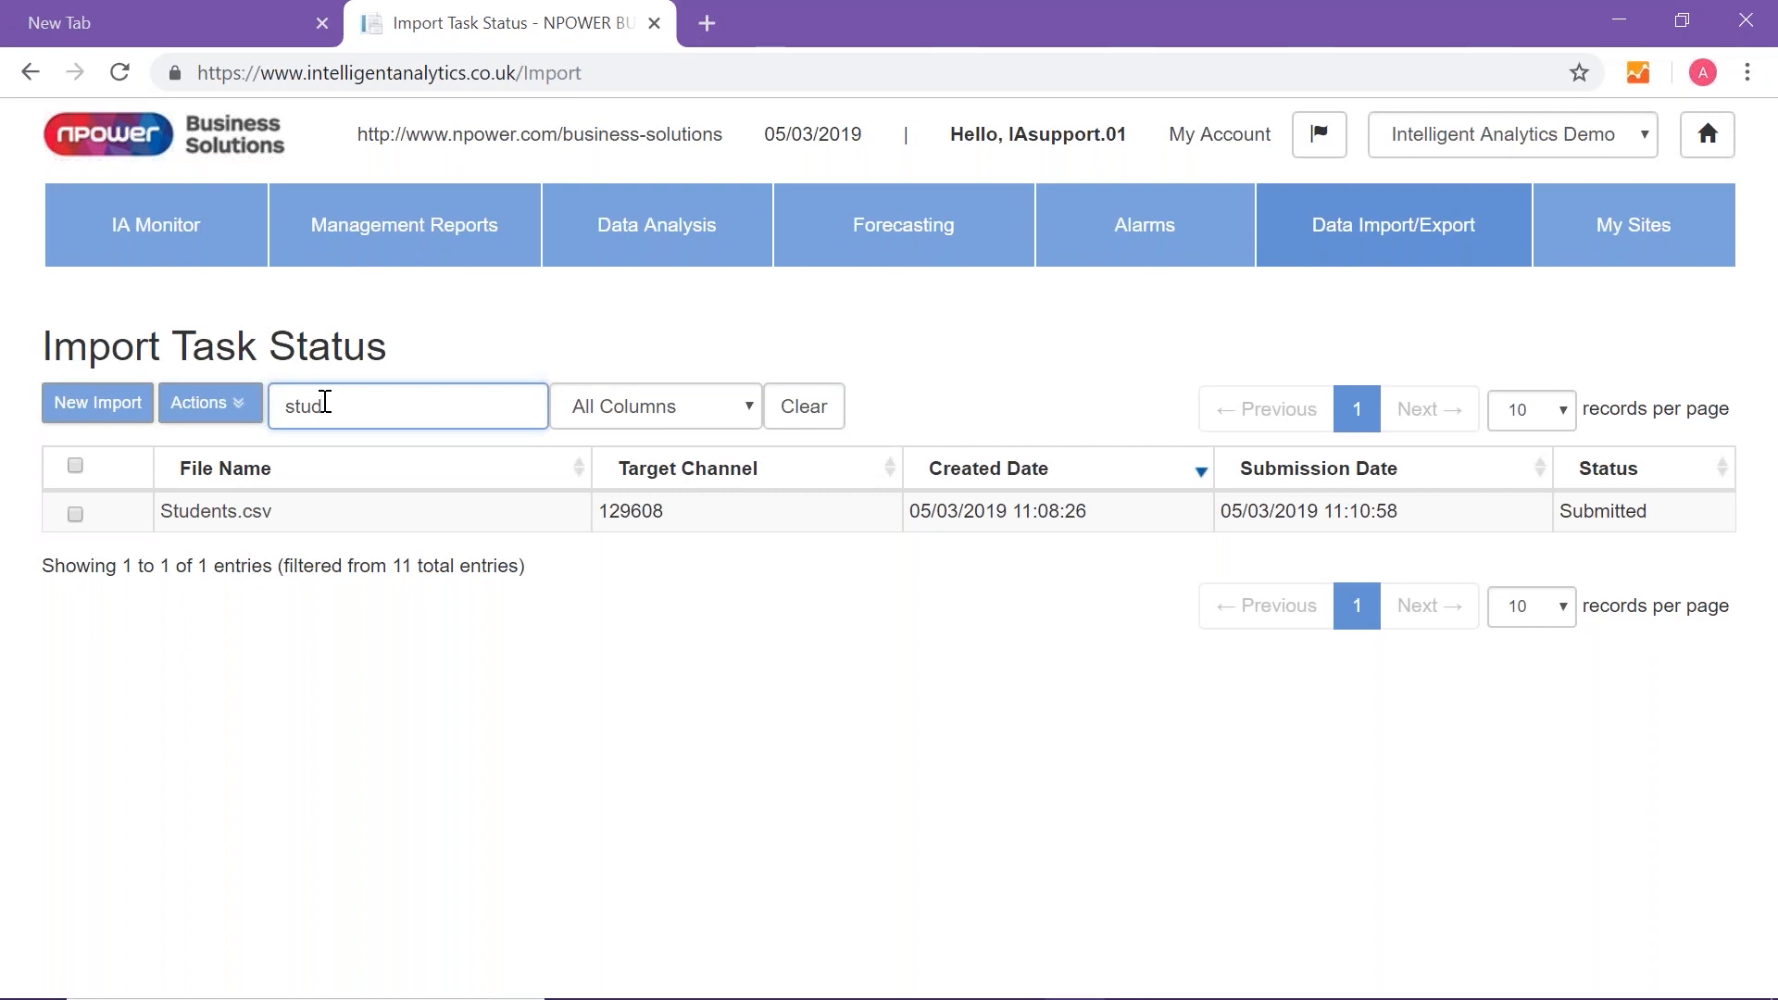
pyautogui.click(123, 71)
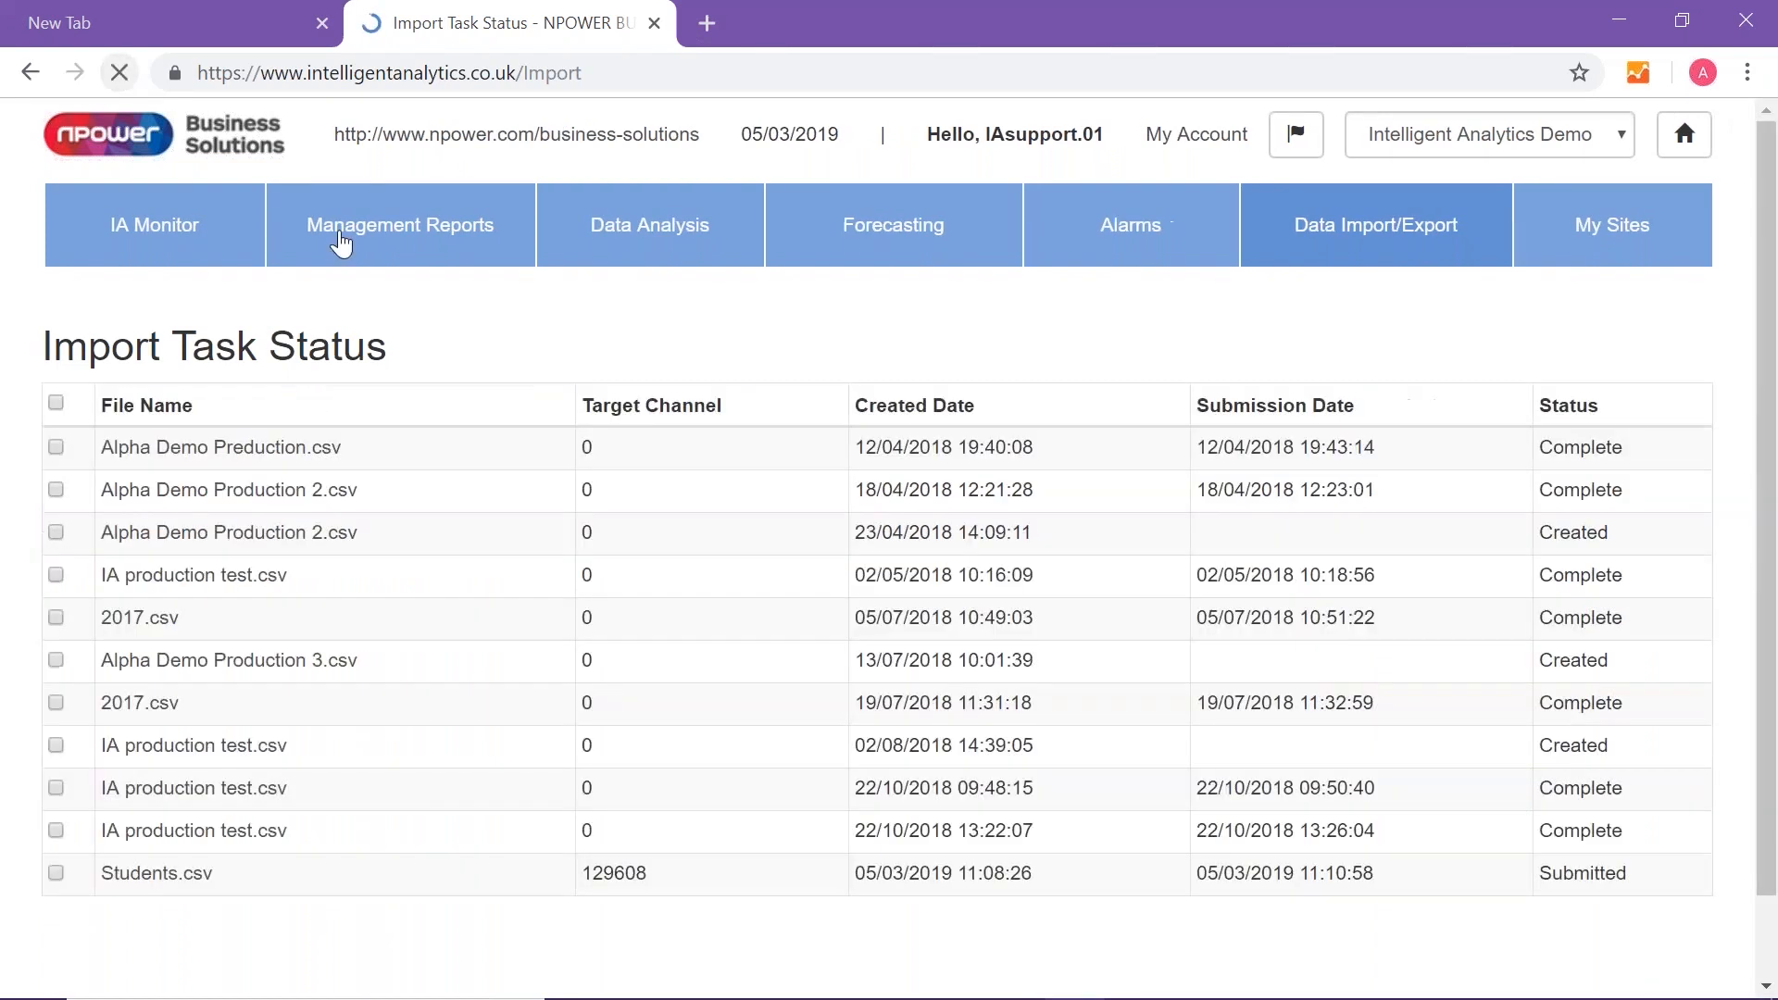
pyautogui.click(430, 396)
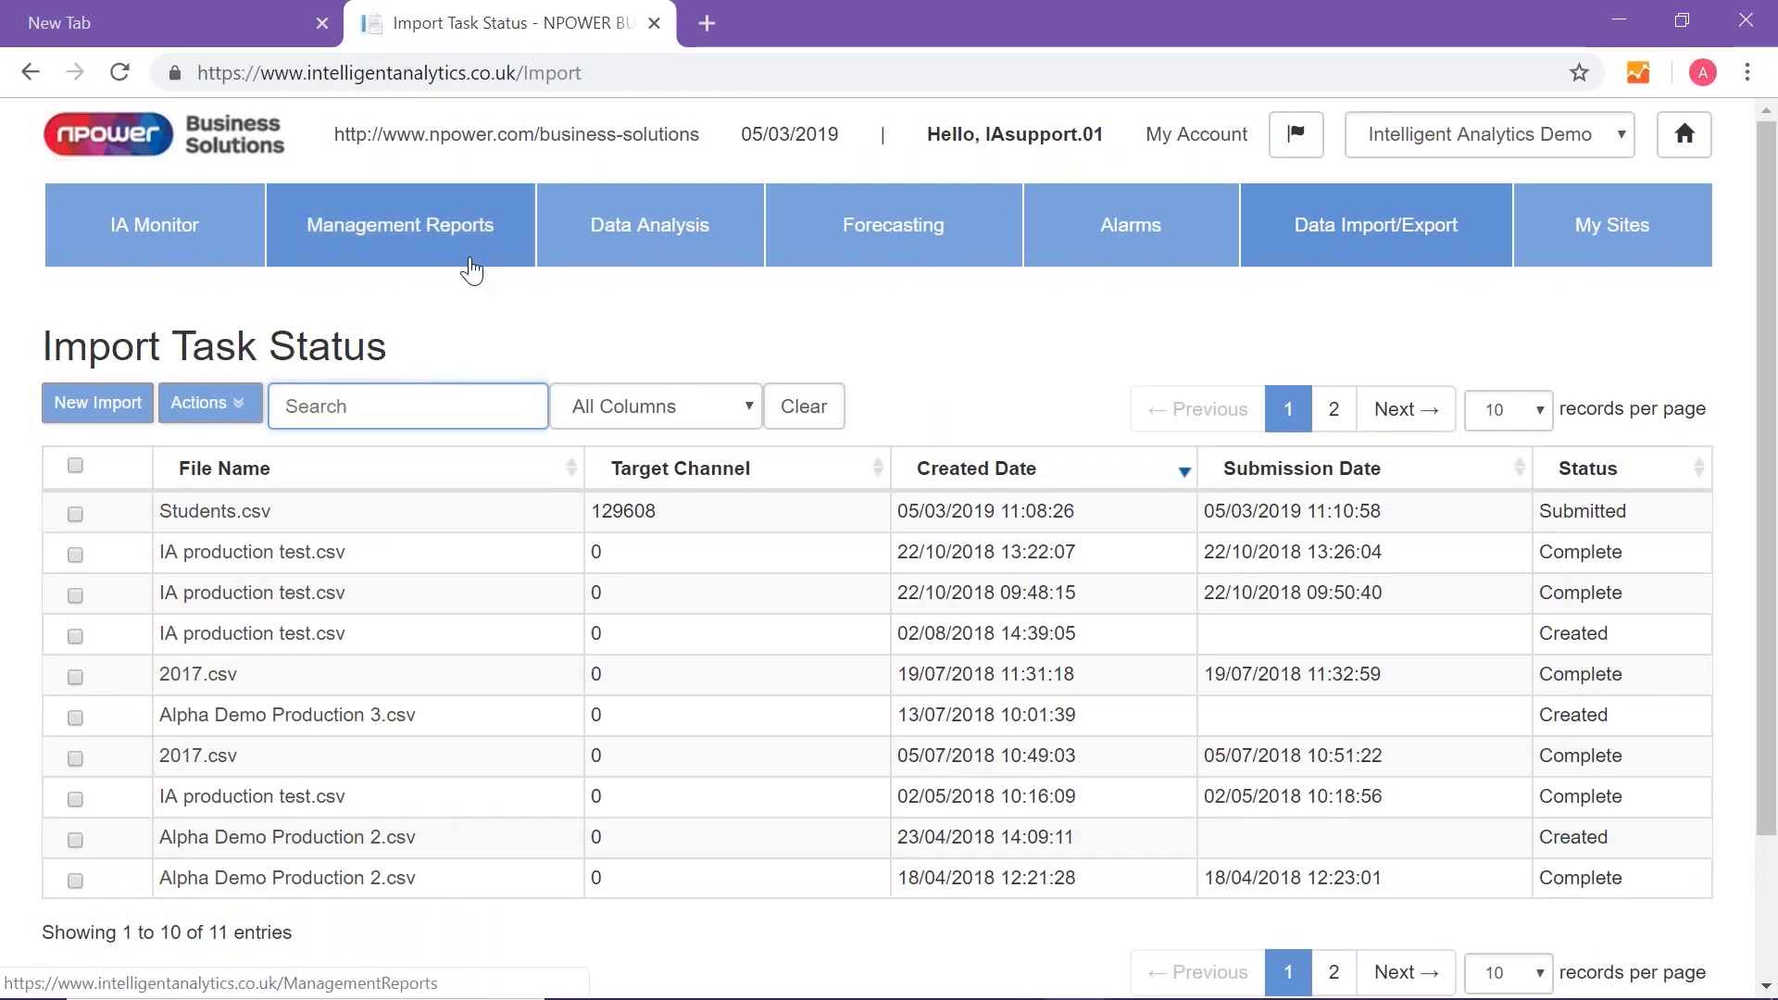
# Step: Start a new data analysis report, expand Test Site 1's Production meters and select its Omega Demo electricity meter
pyautogui.click(642, 237)
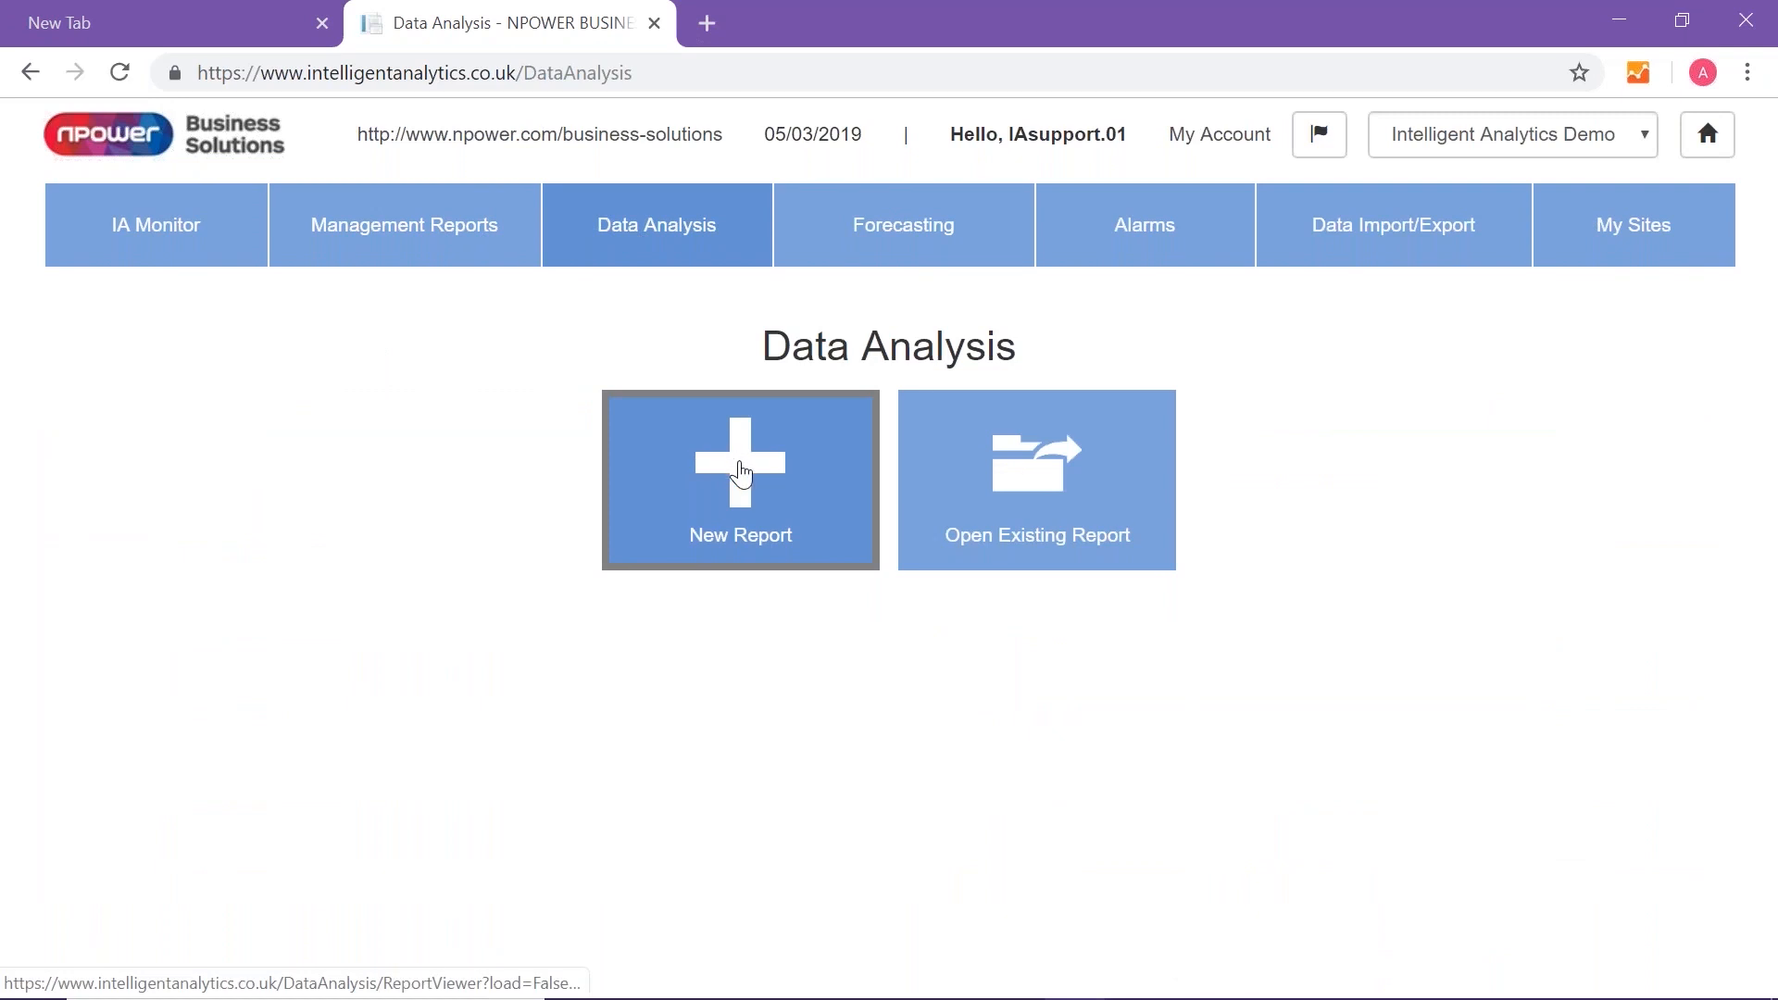
pyautogui.click(741, 474)
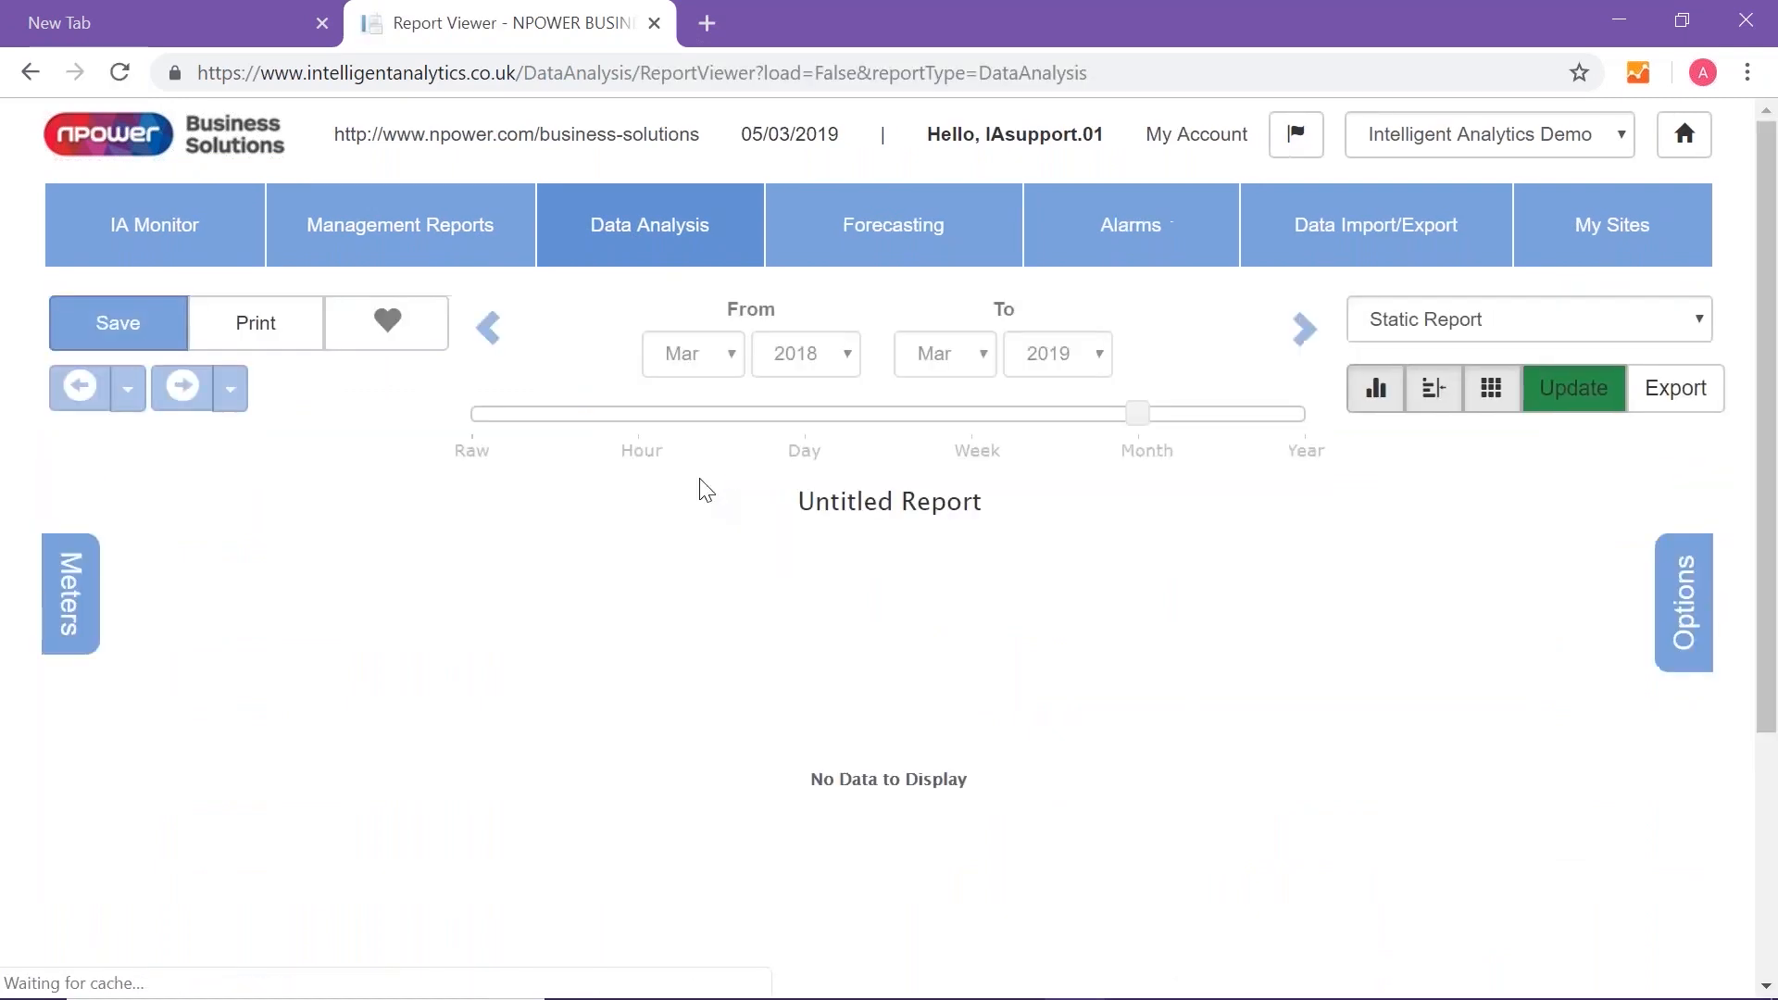
pyautogui.click(76, 598)
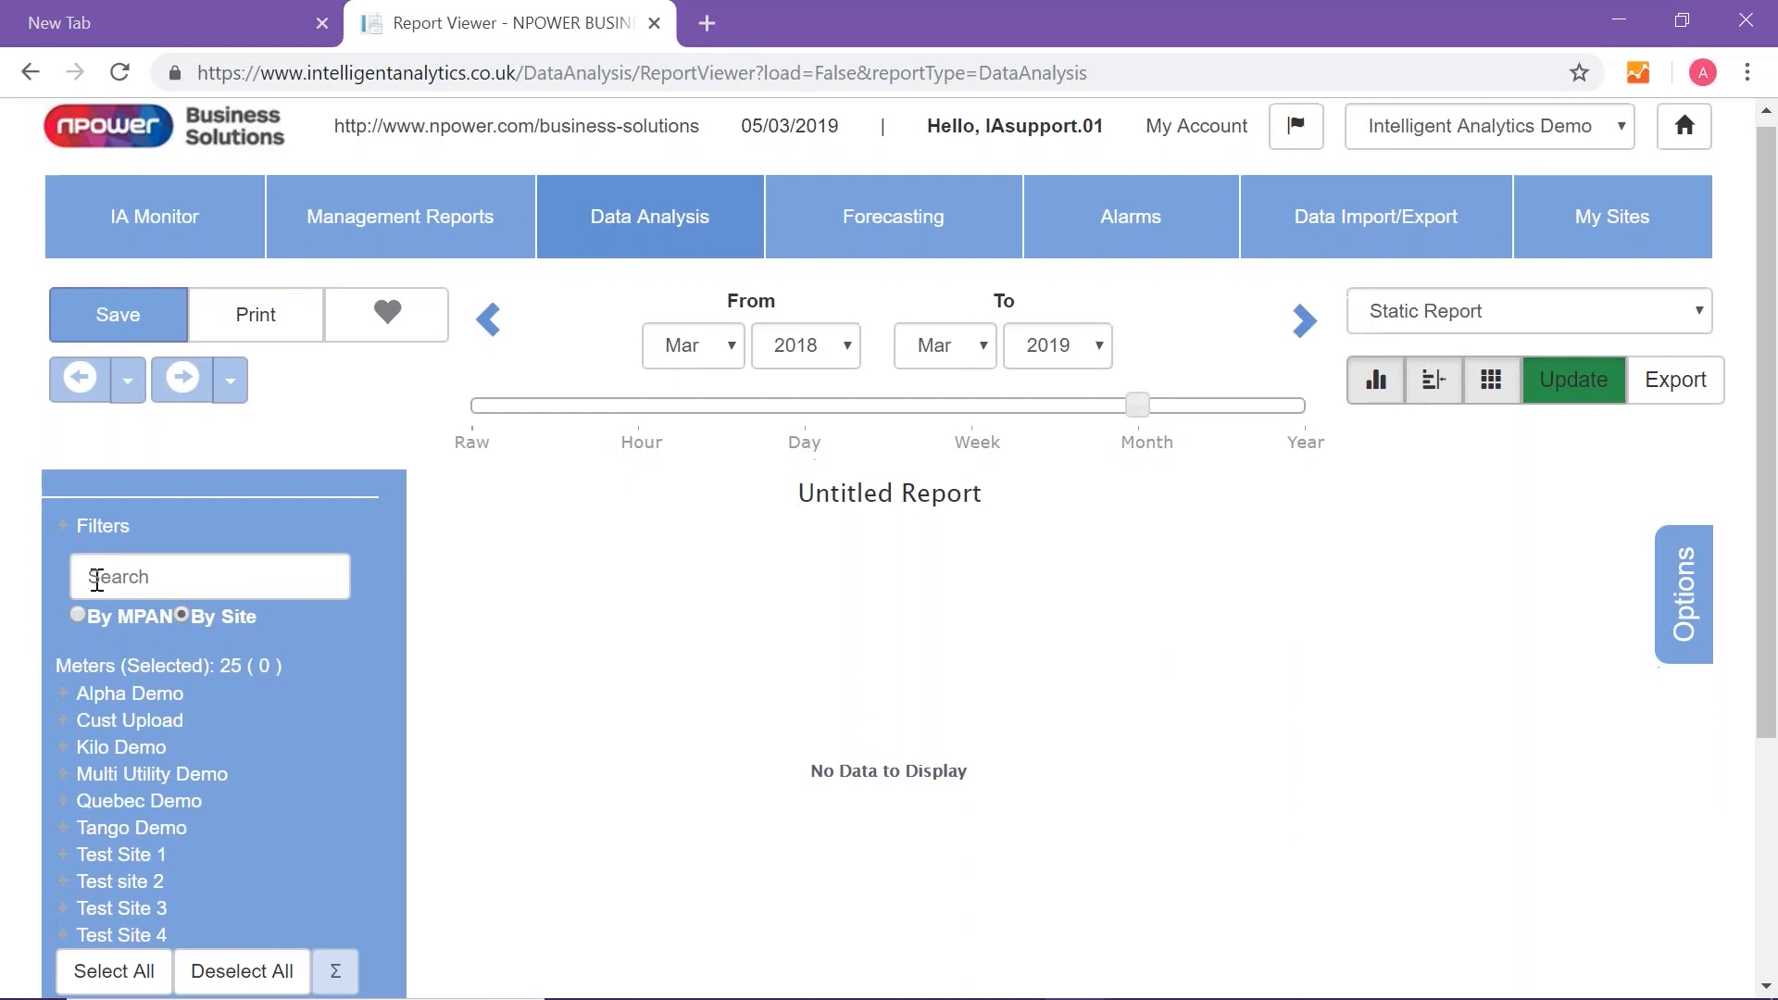
pyautogui.scroll(-1, 97, 581)
pyautogui.click(99, 736)
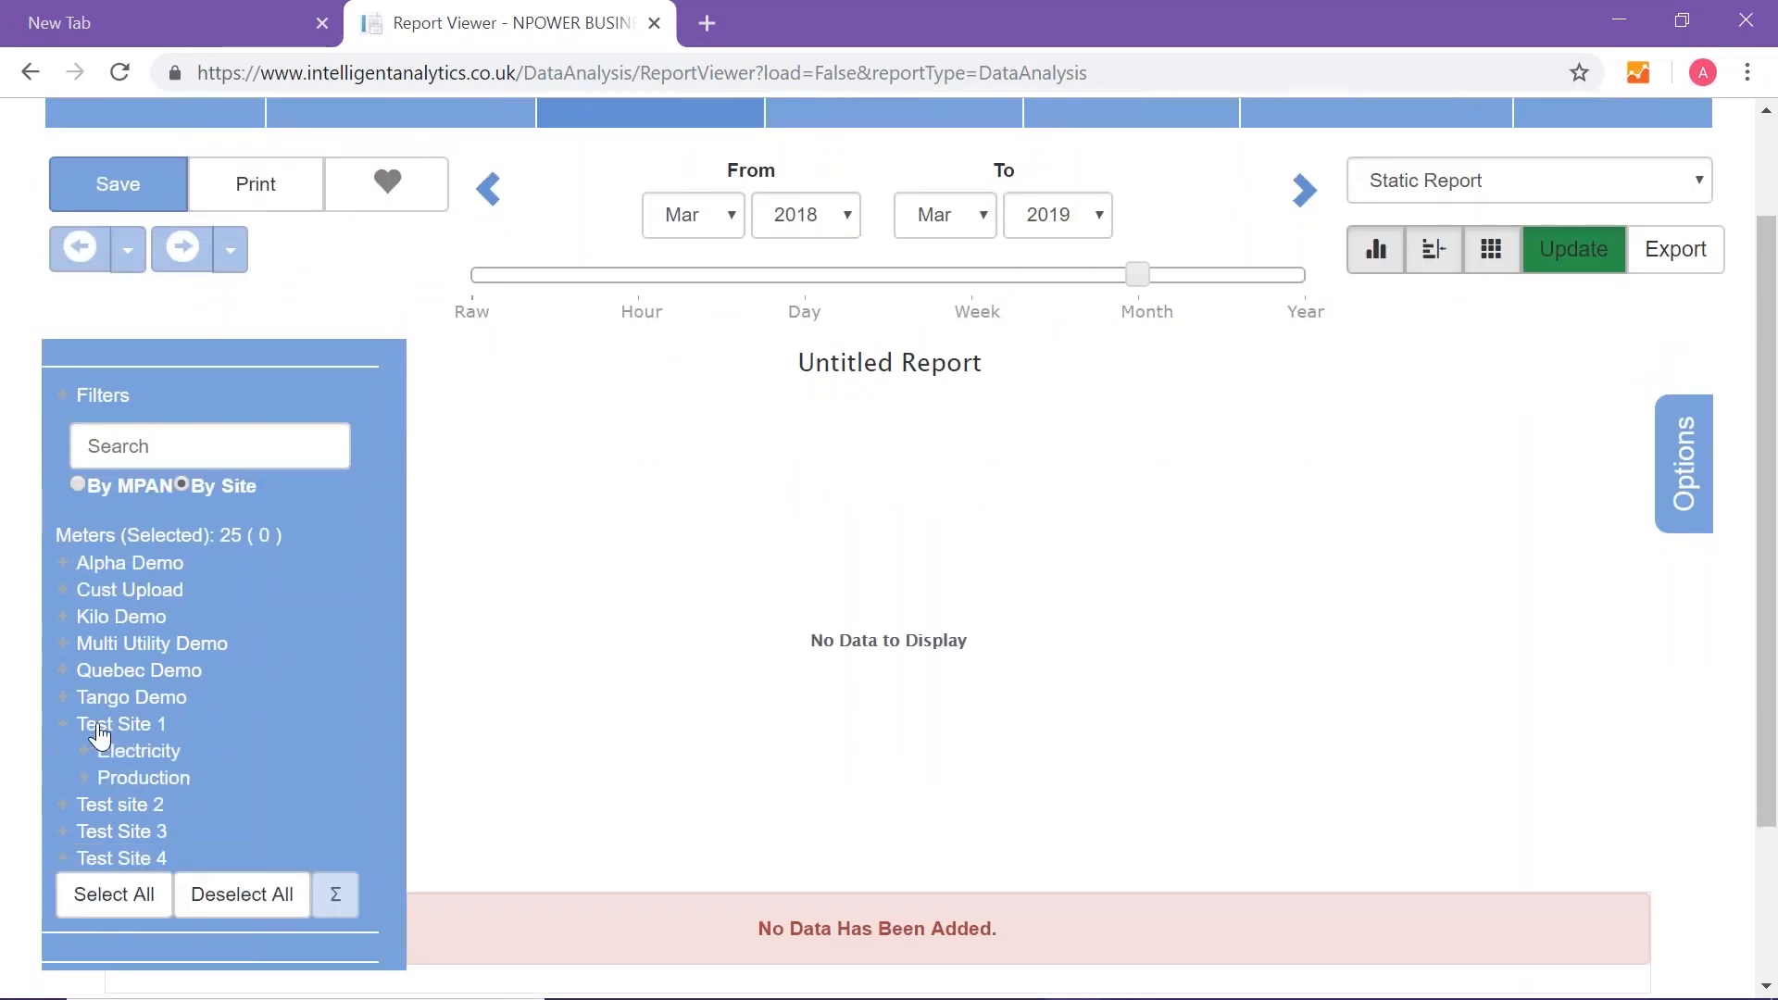
pyautogui.click(112, 781)
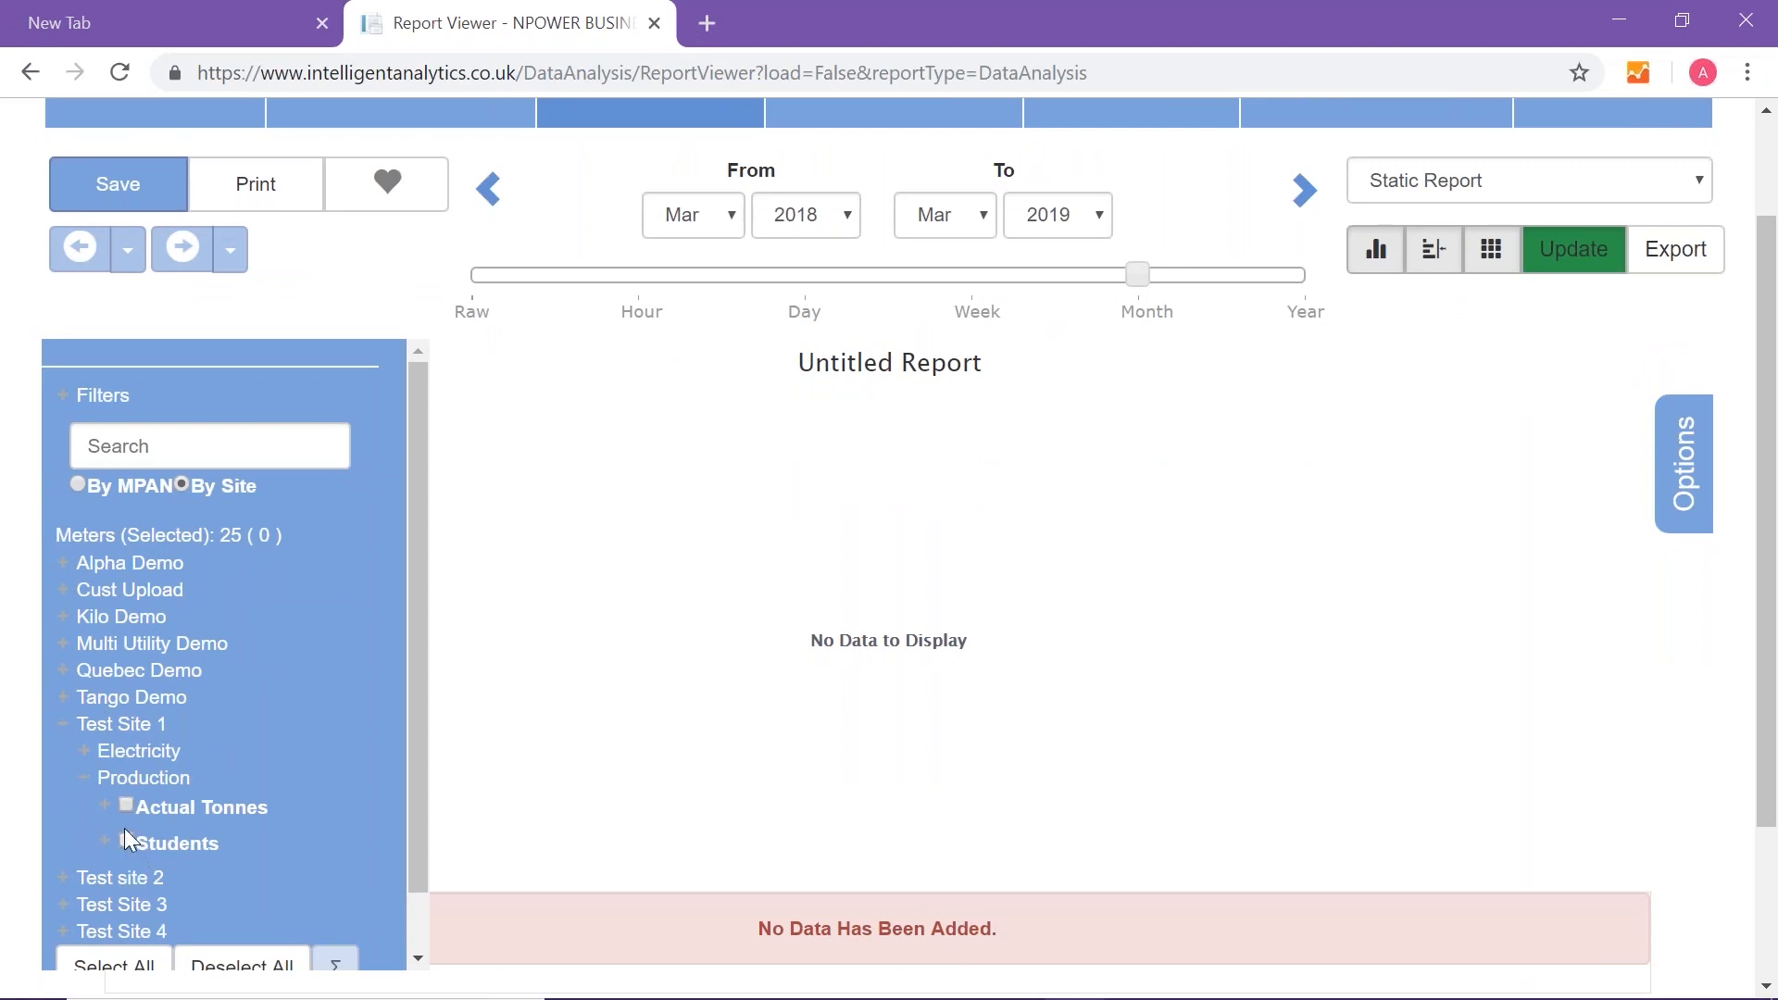
pyautogui.click(137, 751)
pyautogui.click(121, 776)
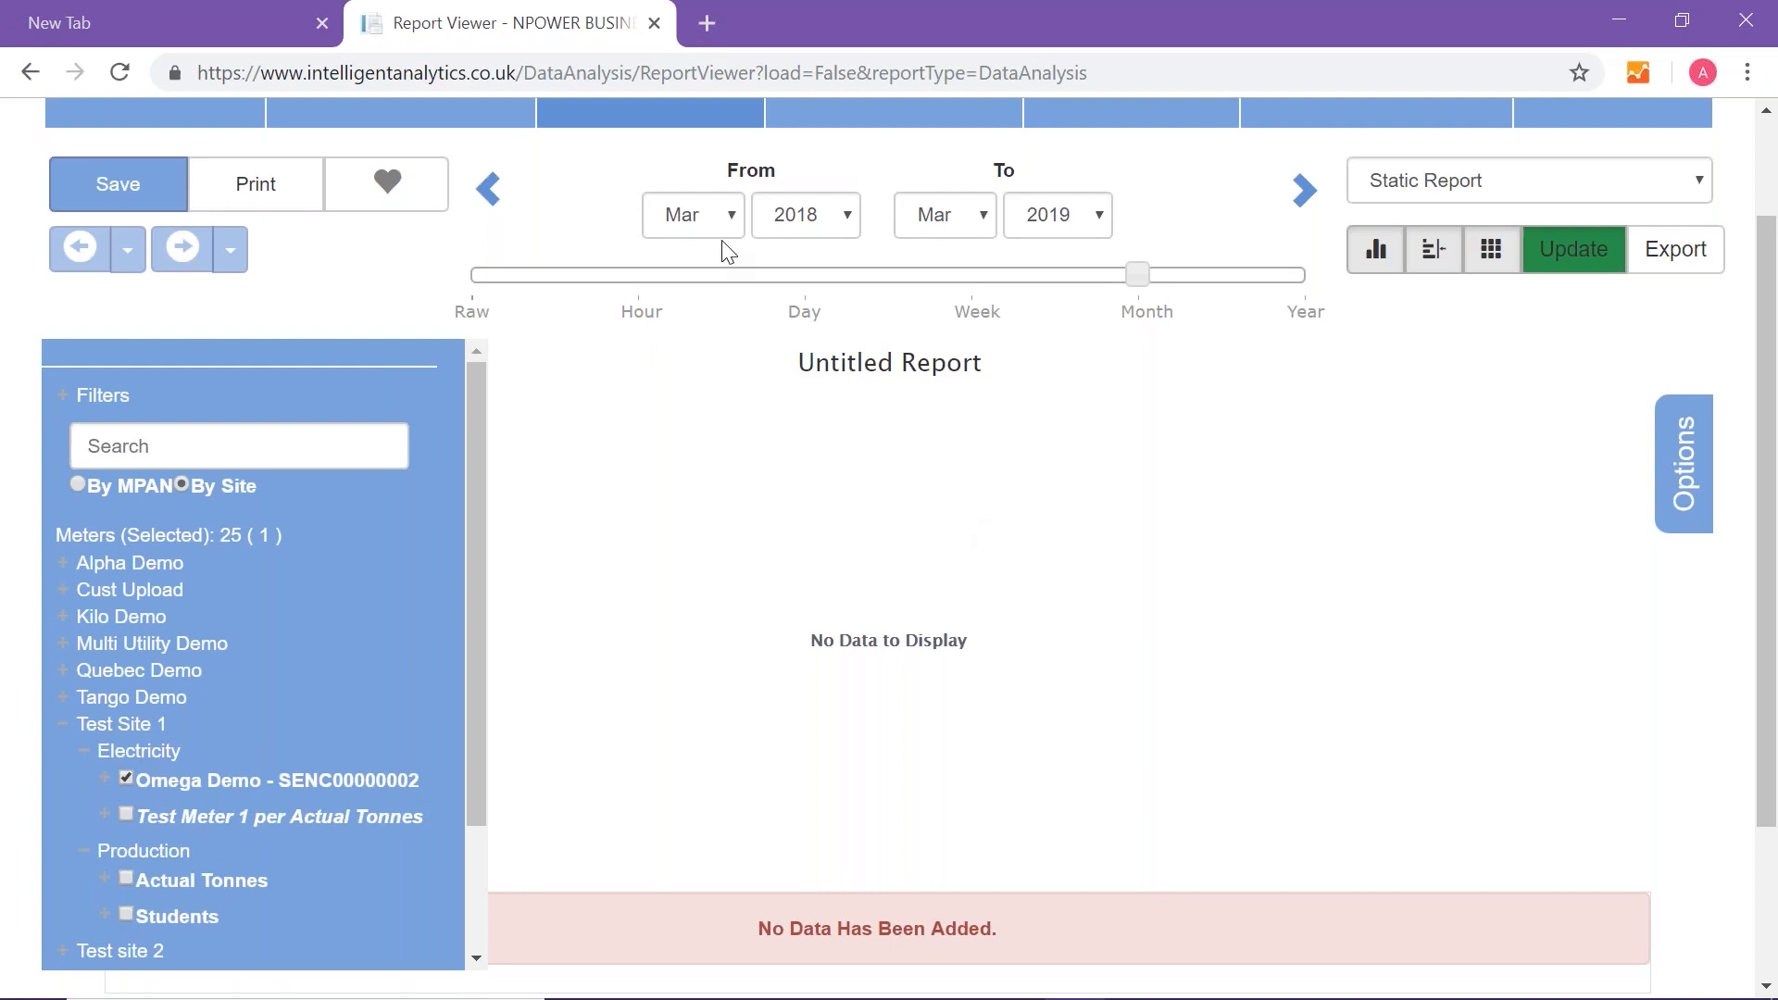
# Step: Set the report period from Jan 2018 to Dec 2018 and update the chart
pyautogui.click(717, 217)
pyautogui.click(678, 268)
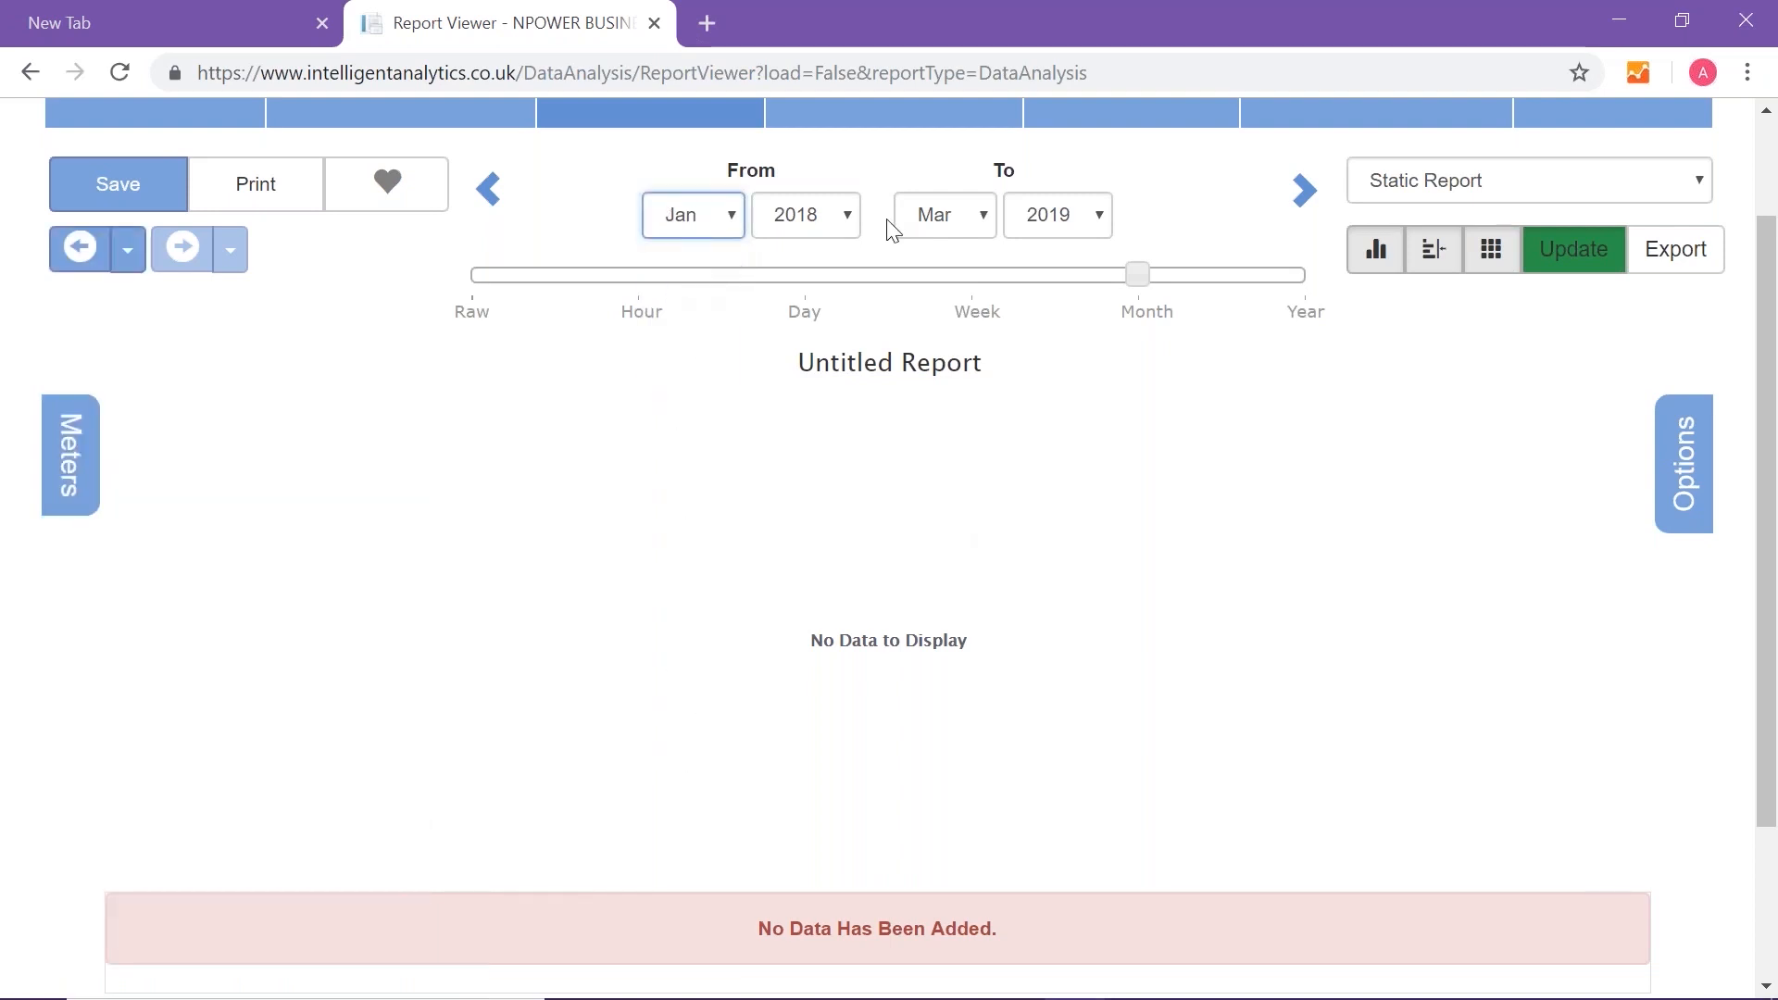
pyautogui.click(978, 222)
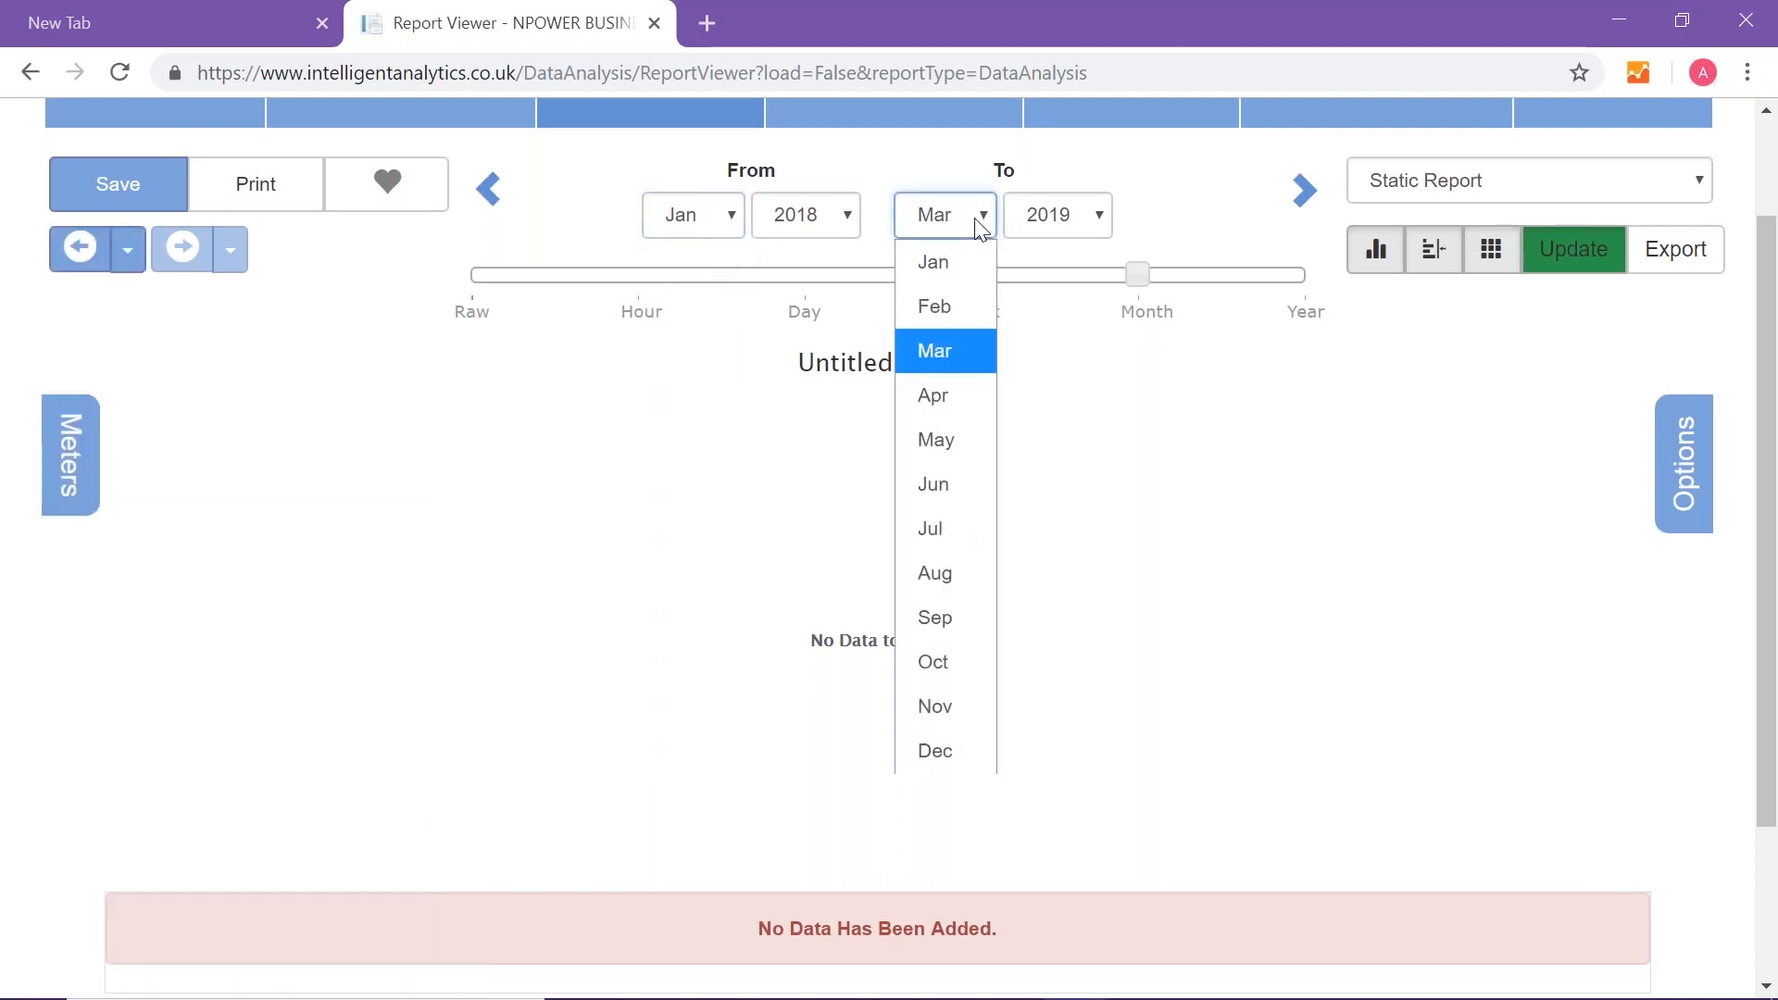
pyautogui.click(1051, 217)
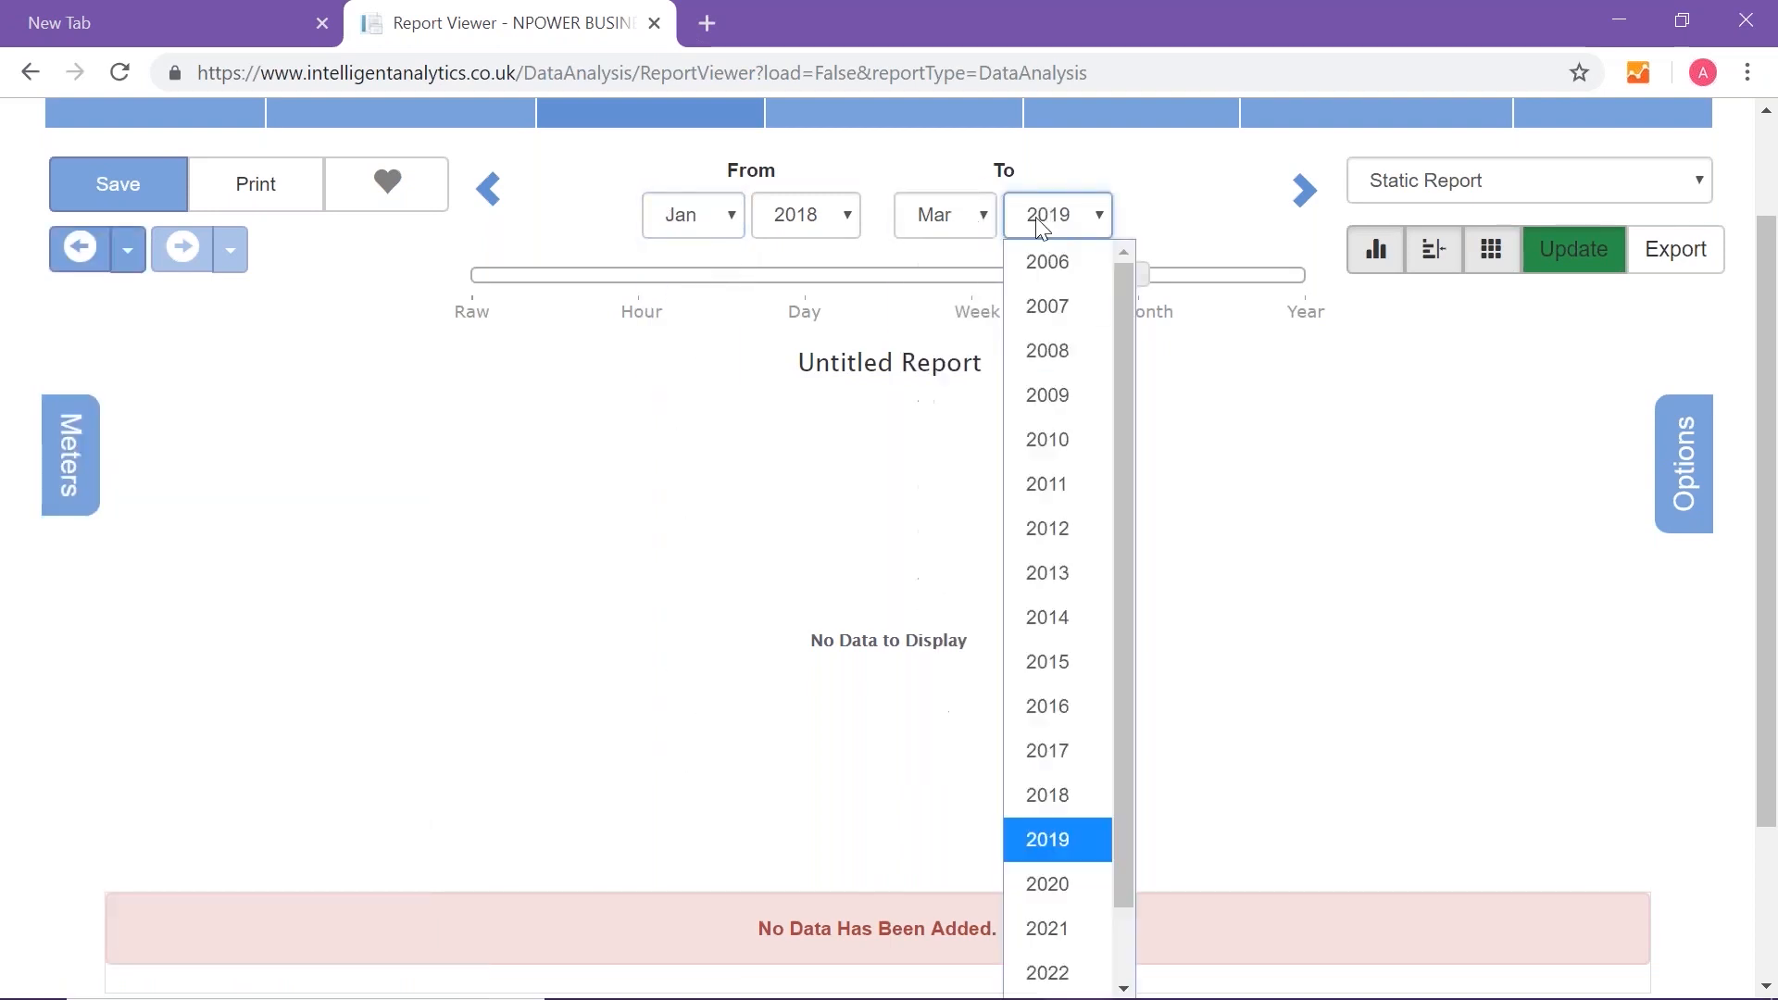
pyautogui.click(982, 231)
pyautogui.click(960, 226)
pyautogui.click(925, 753)
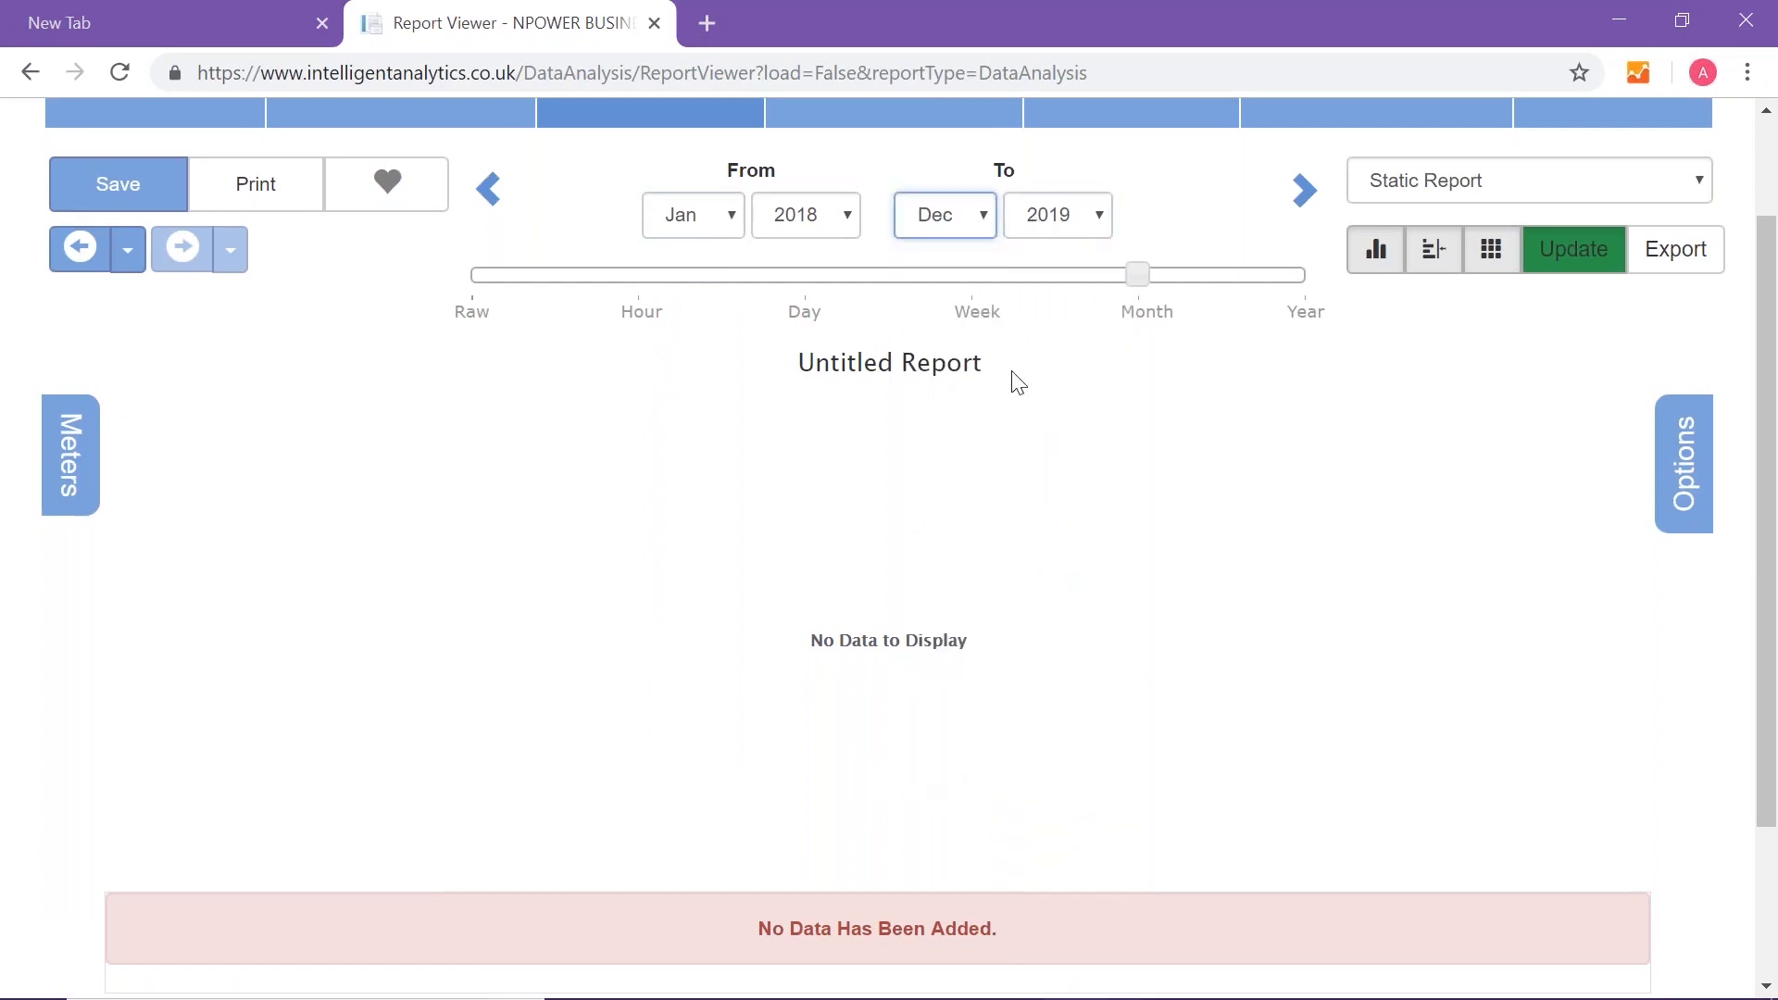
pyautogui.click(1072, 224)
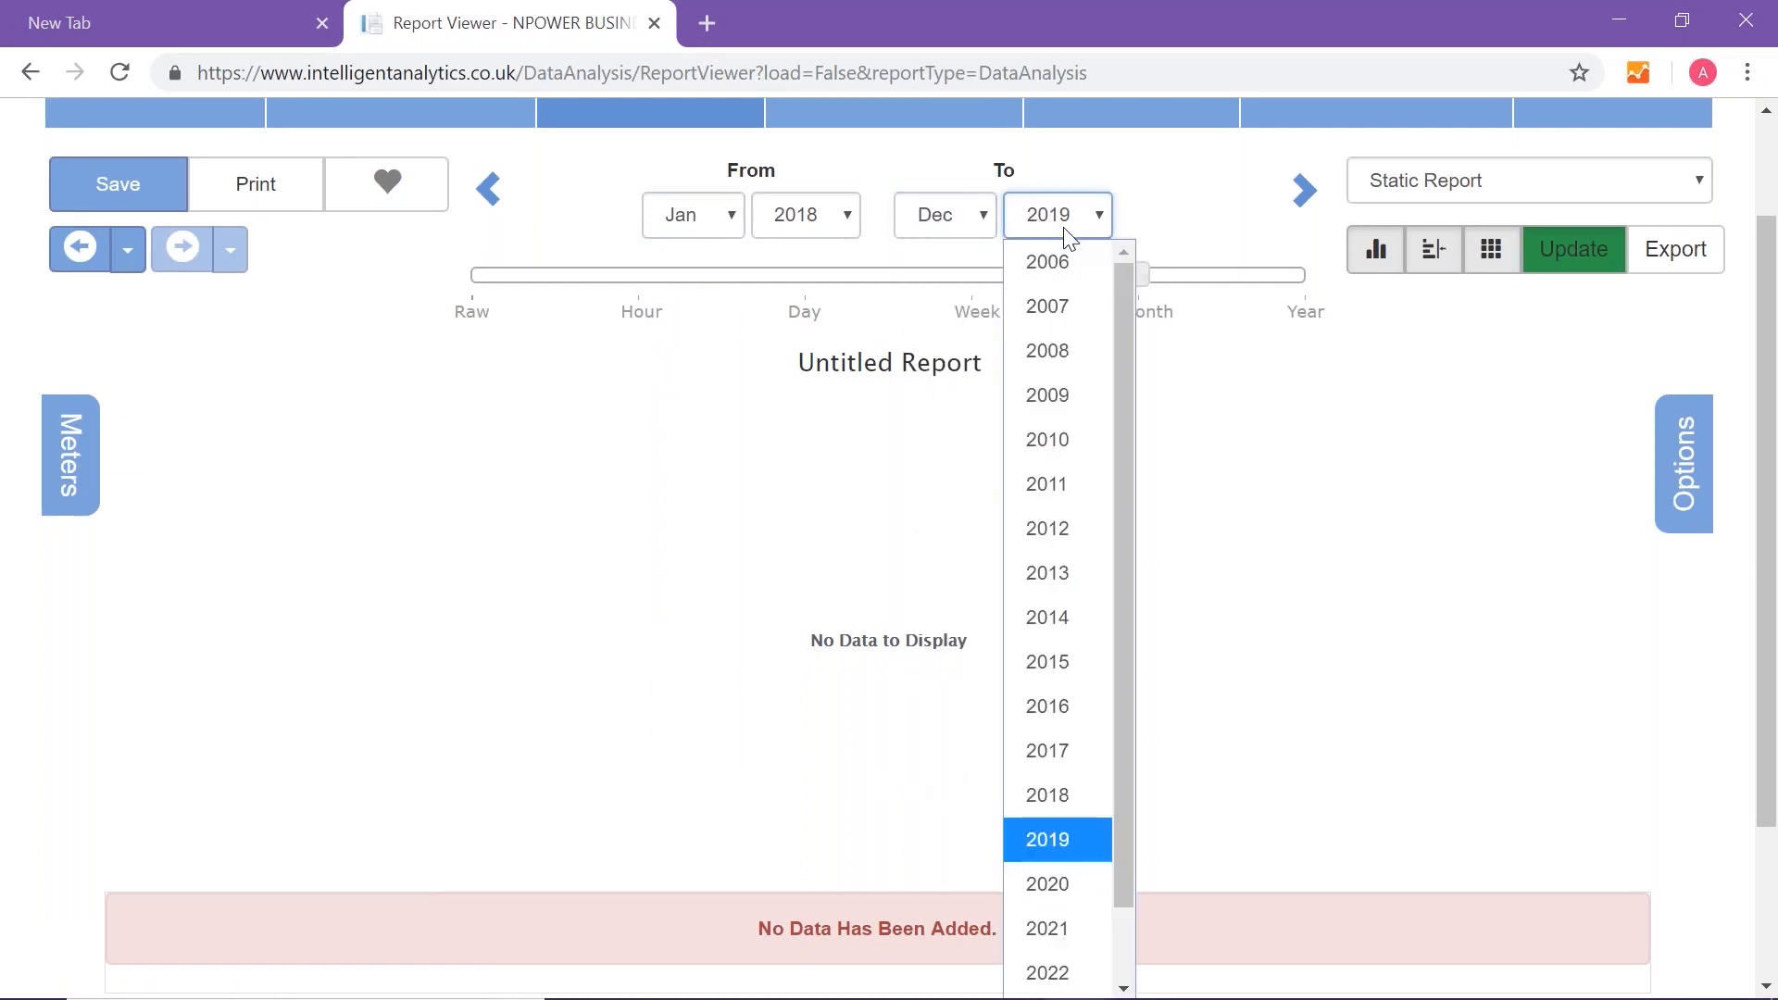
pyautogui.click(1052, 796)
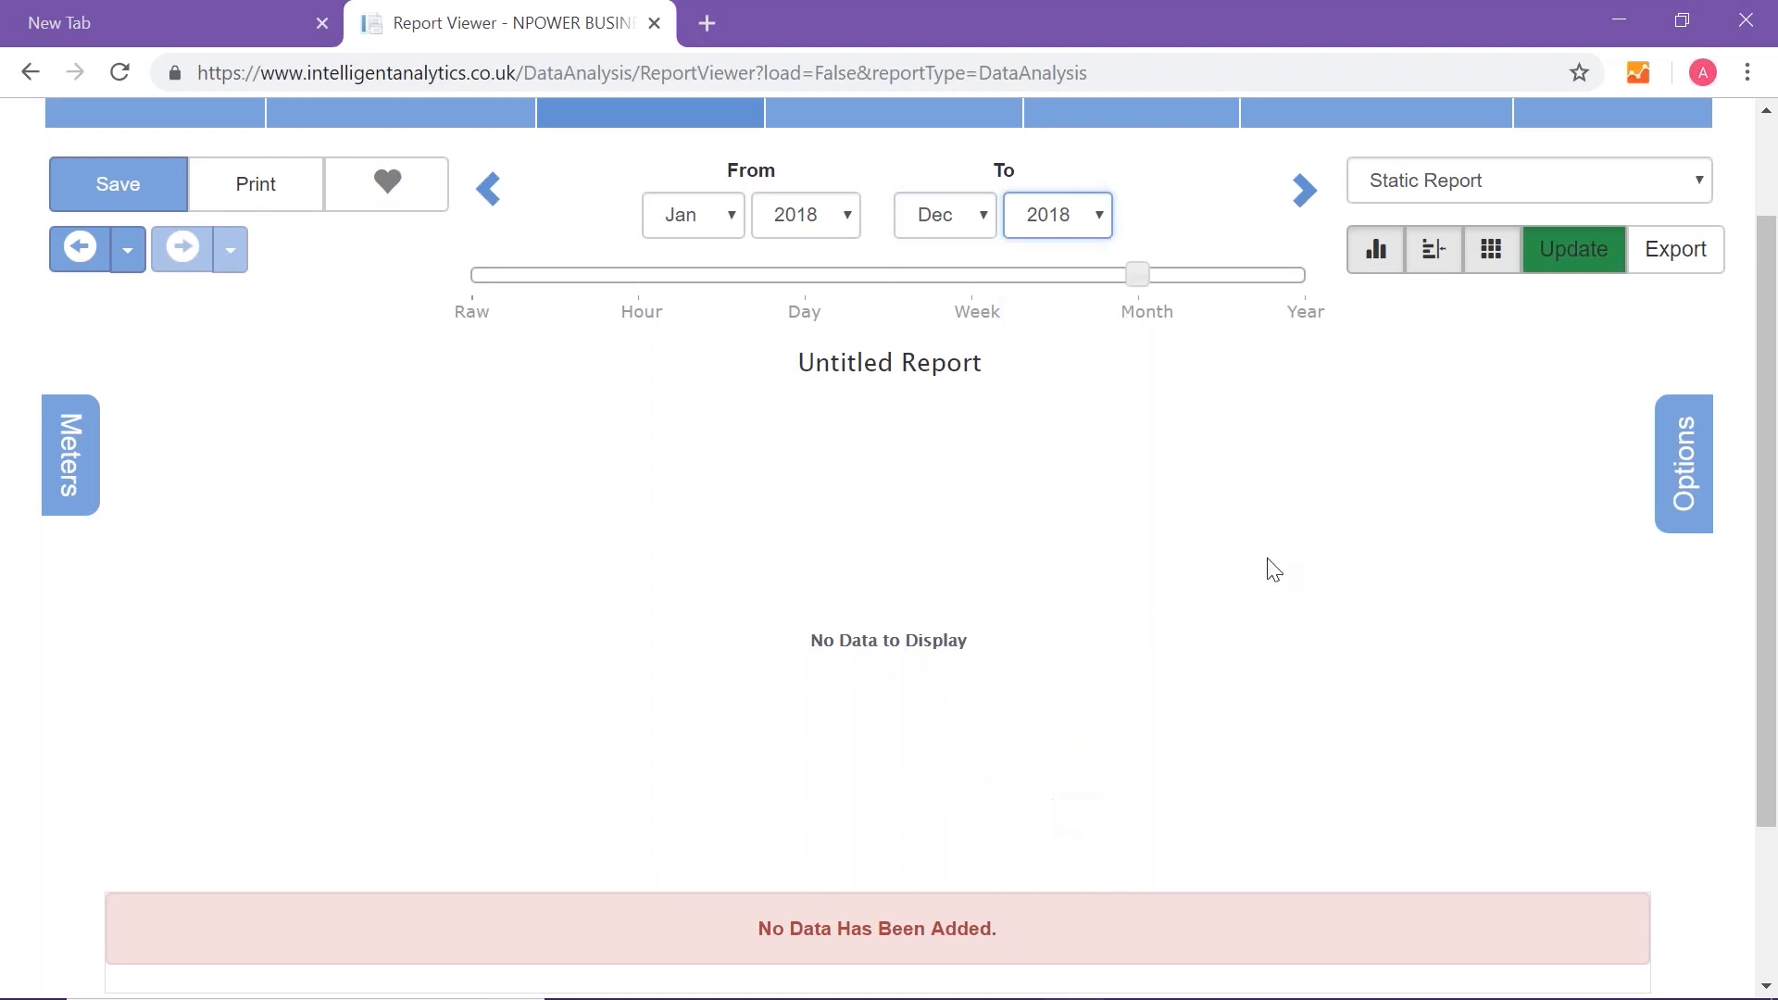
pyautogui.click(1592, 262)
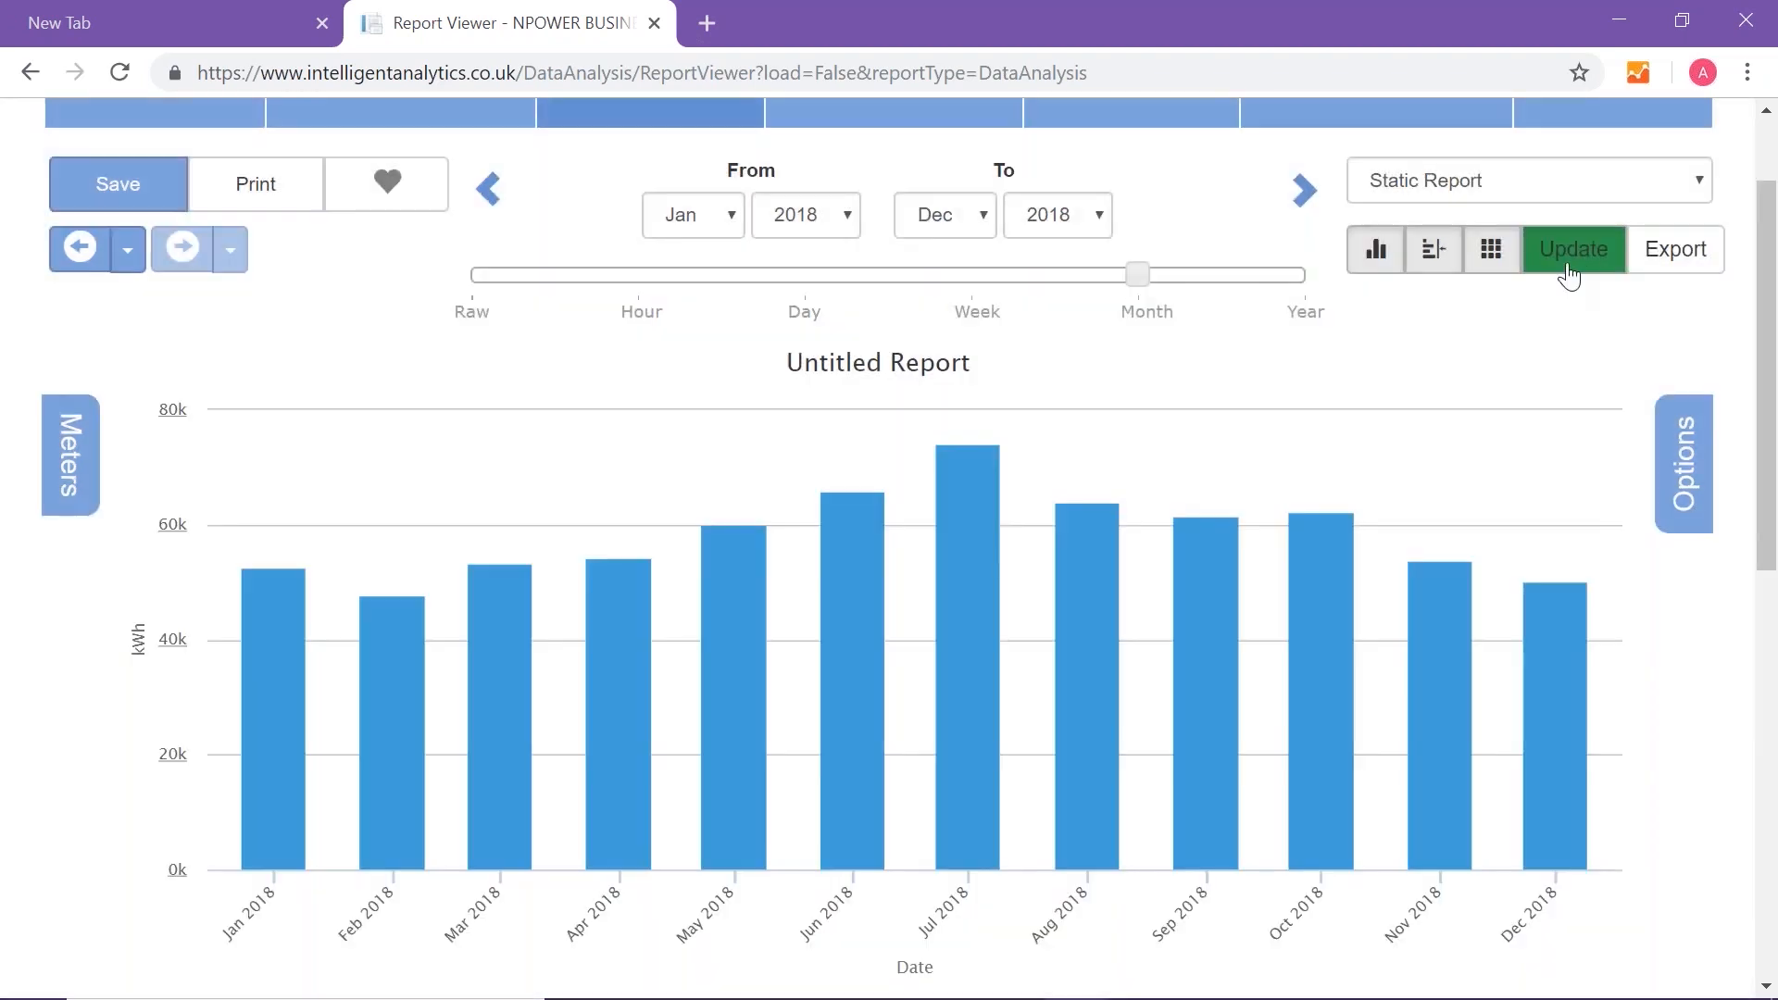
# Step: Add Test Site 1's Students production meter to the report and update the chart
pyautogui.scroll(-1, 926, 717)
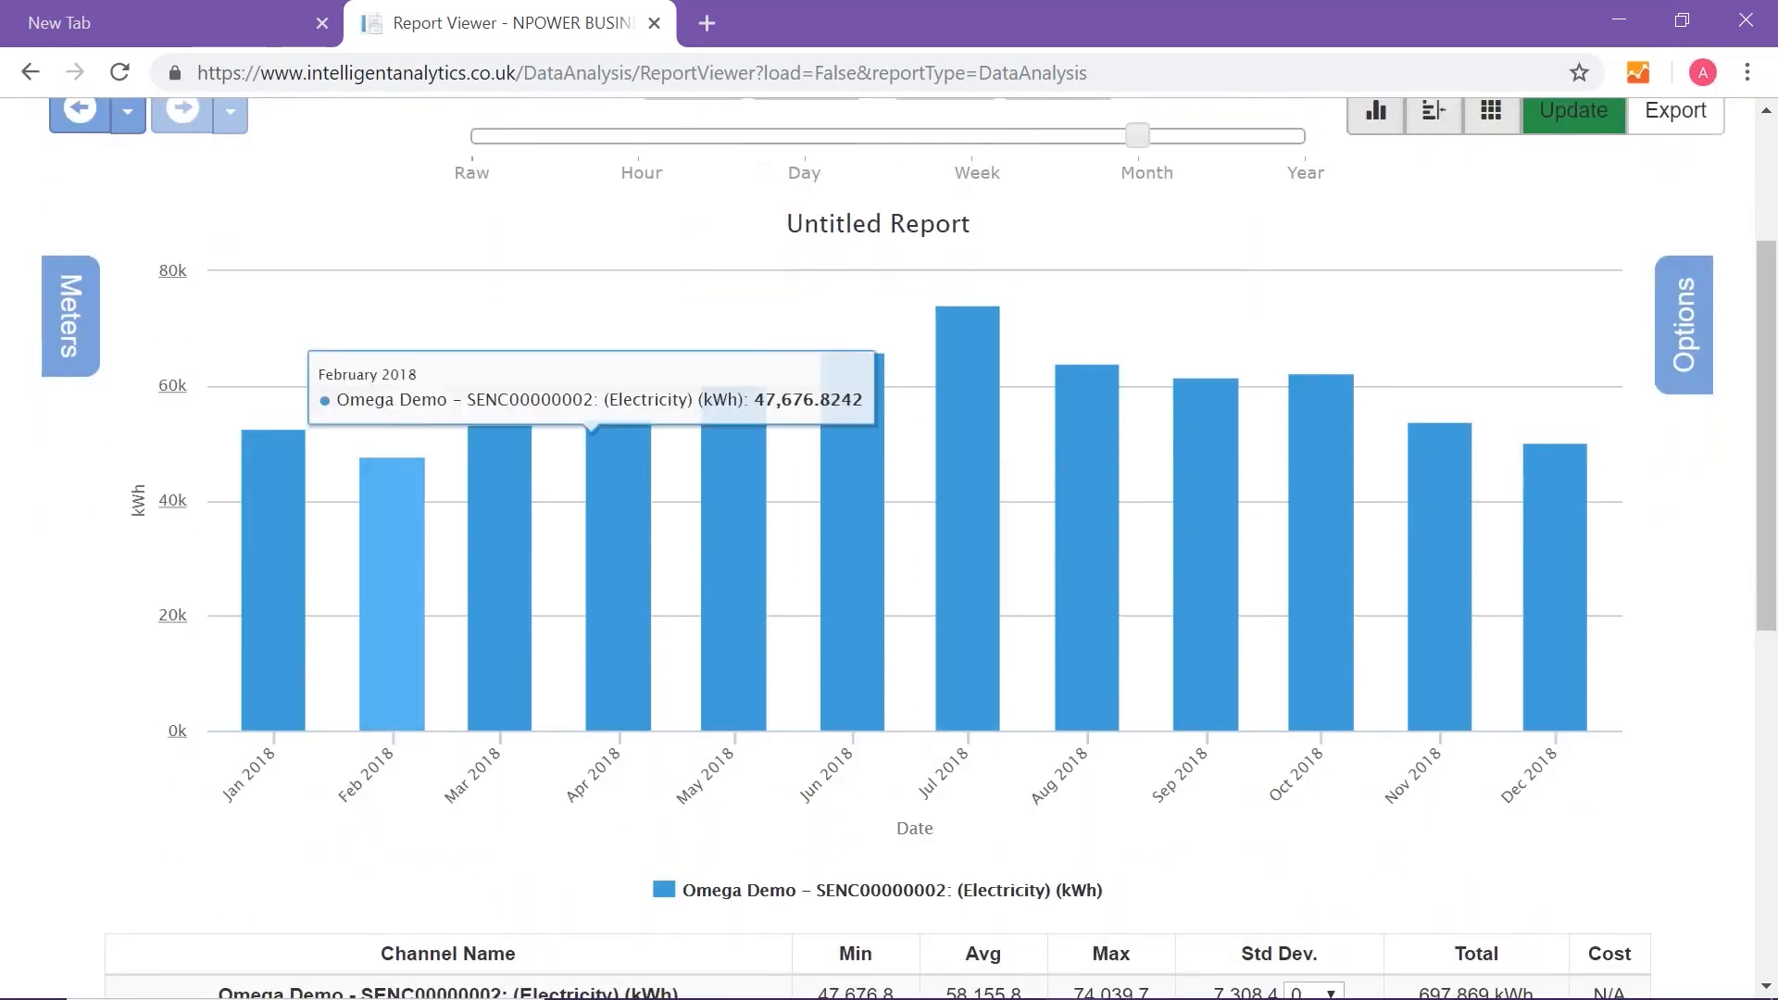
pyautogui.click(84, 329)
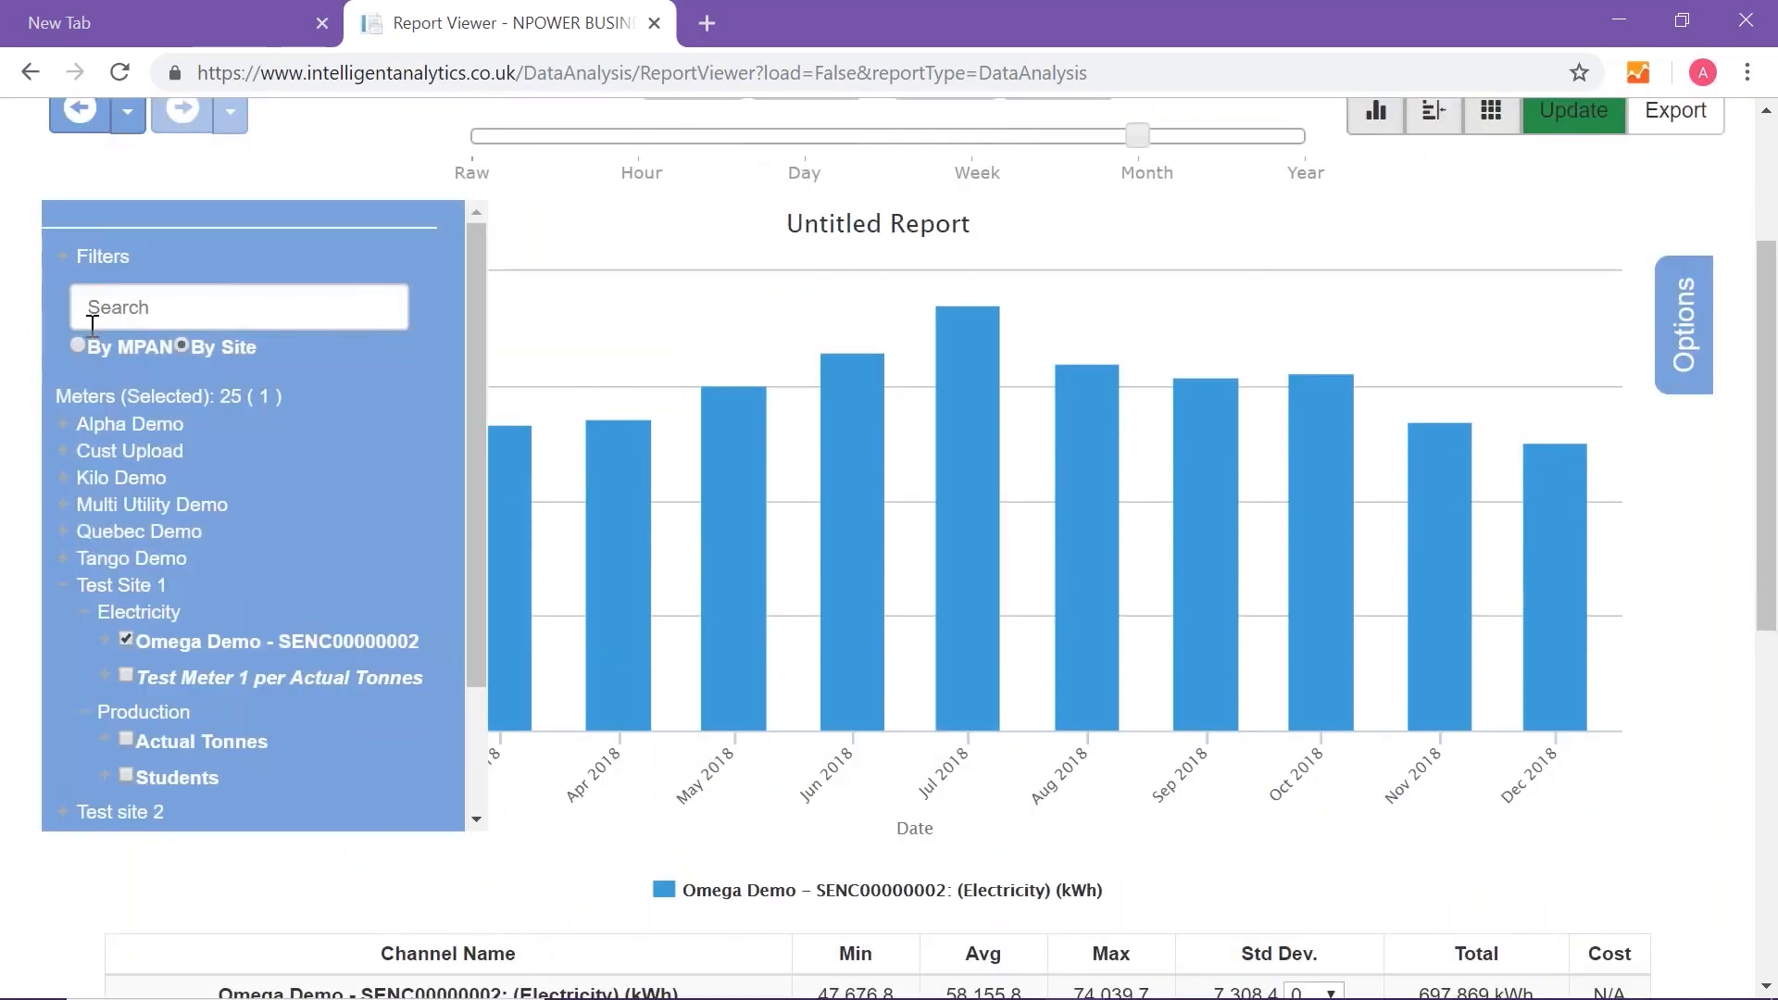
pyautogui.click(125, 775)
pyautogui.click(1566, 116)
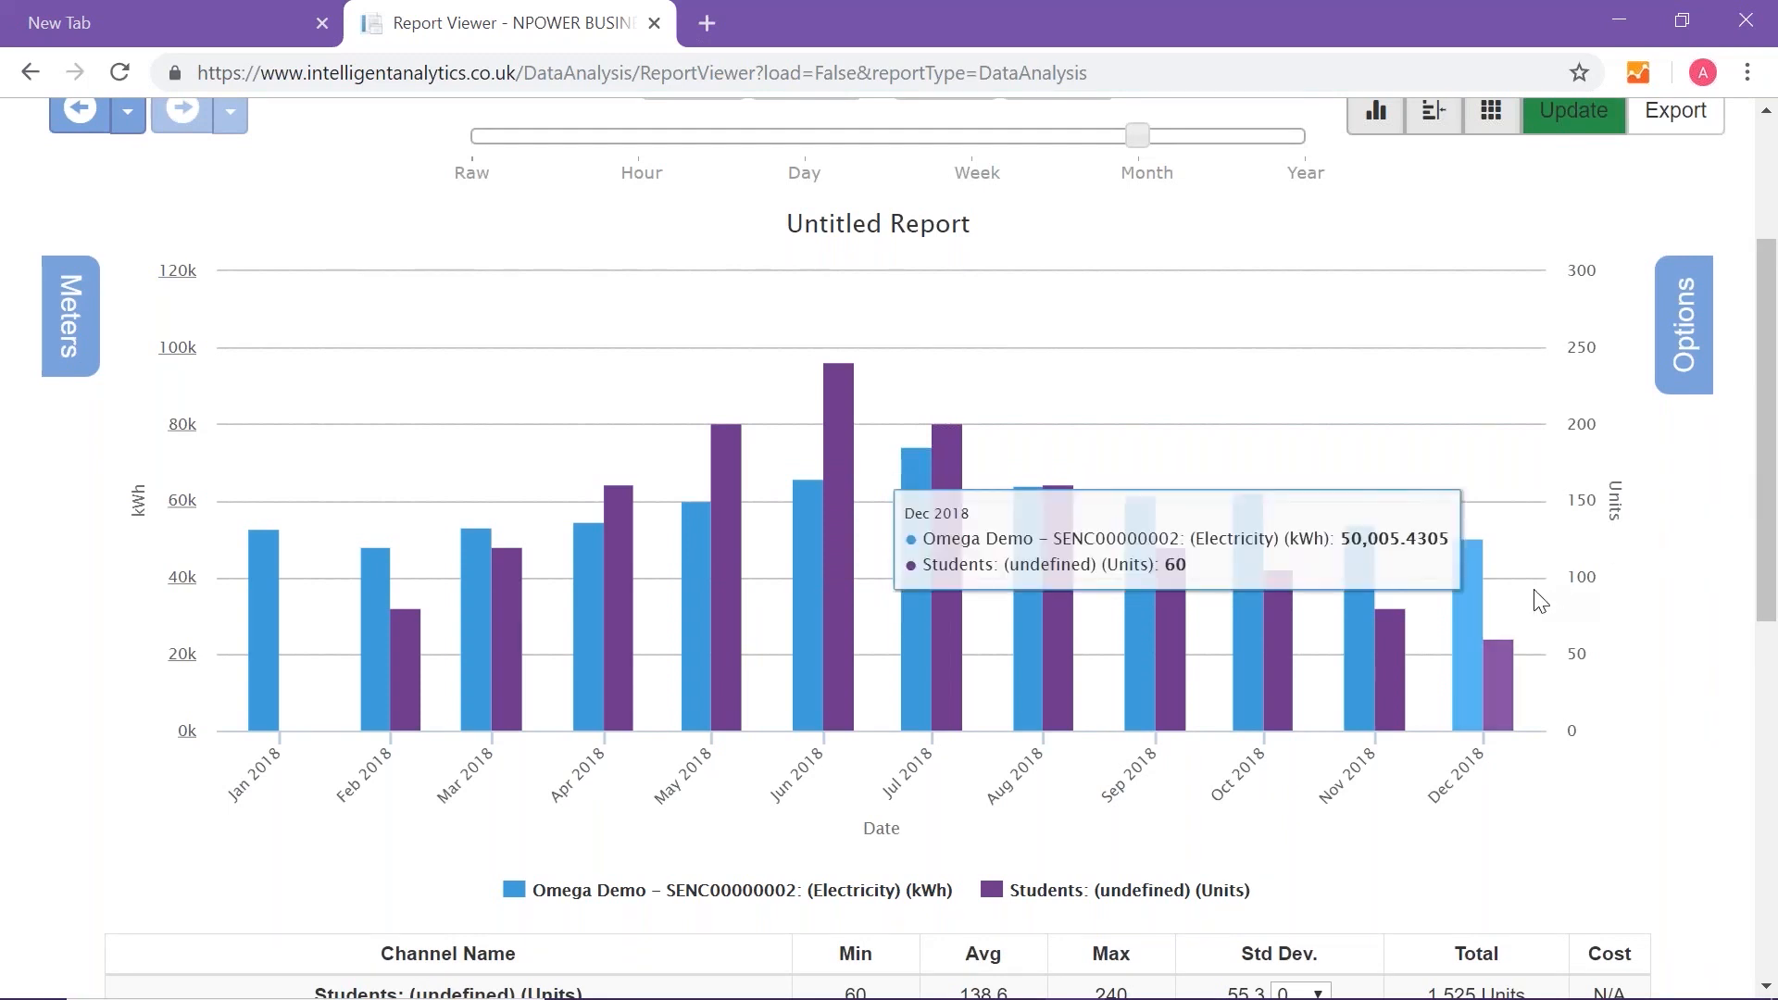
# Step: Change the Students series type to Line and compare its monthly values with the electricity bars
pyautogui.click(847, 408)
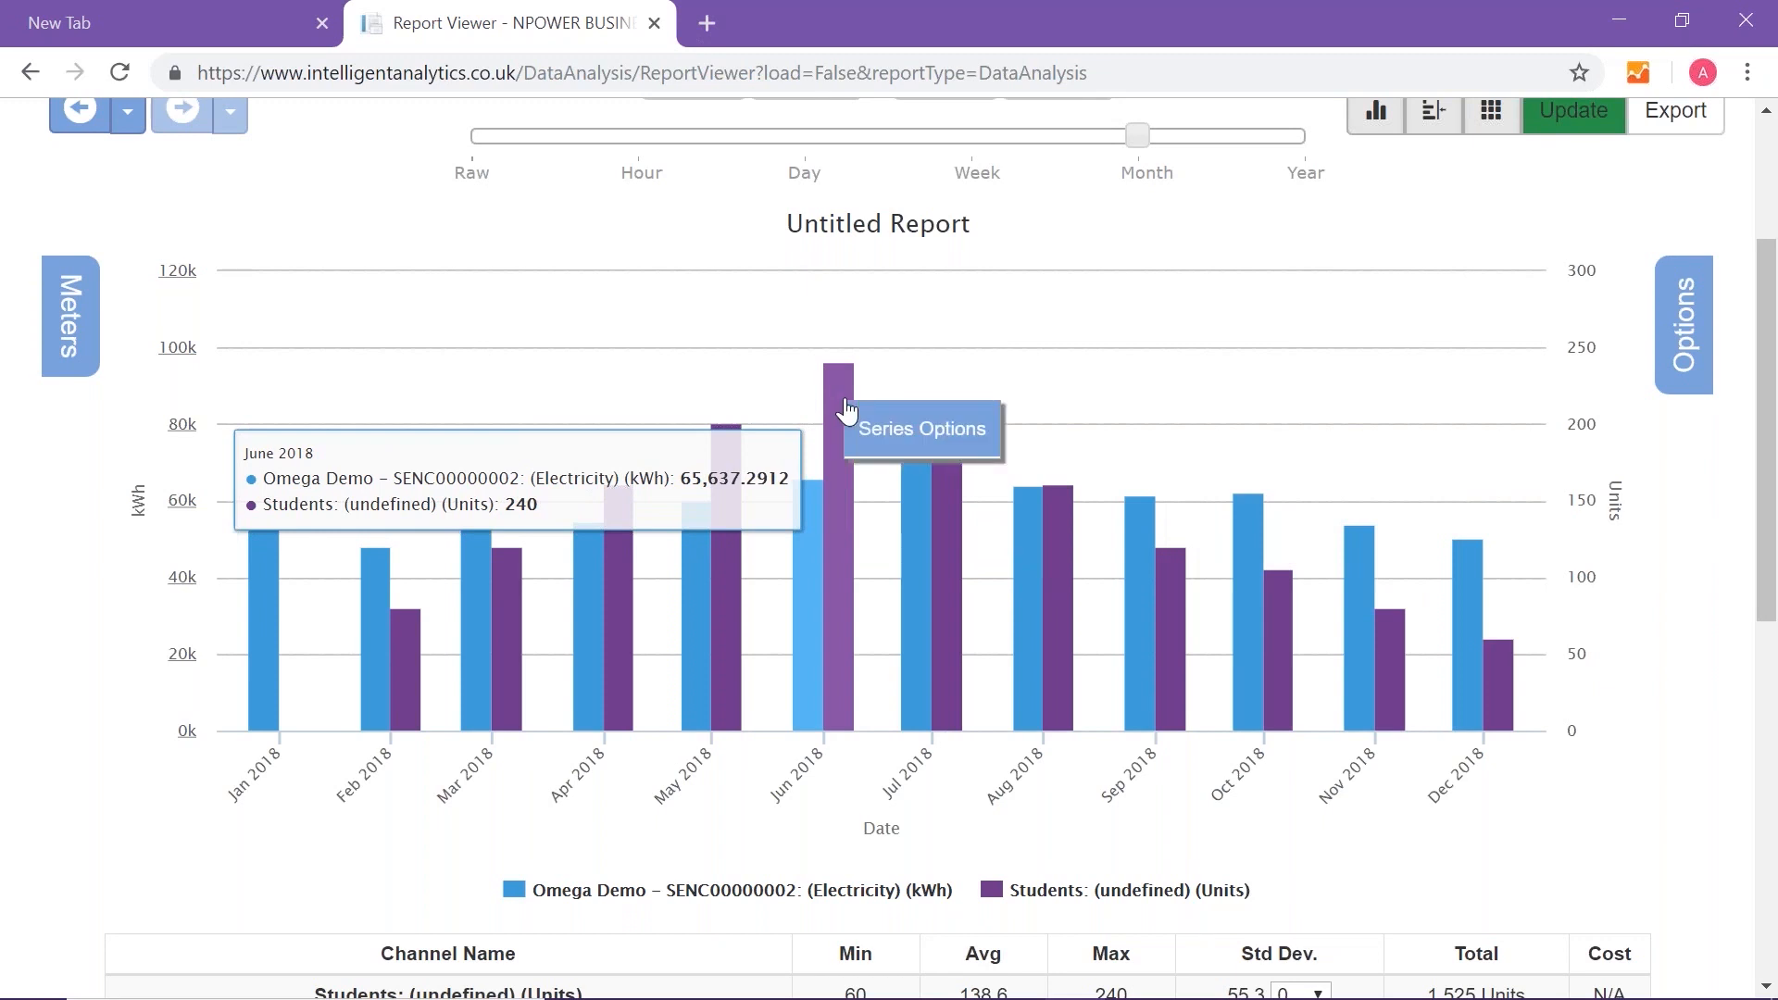
pyautogui.click(896, 433)
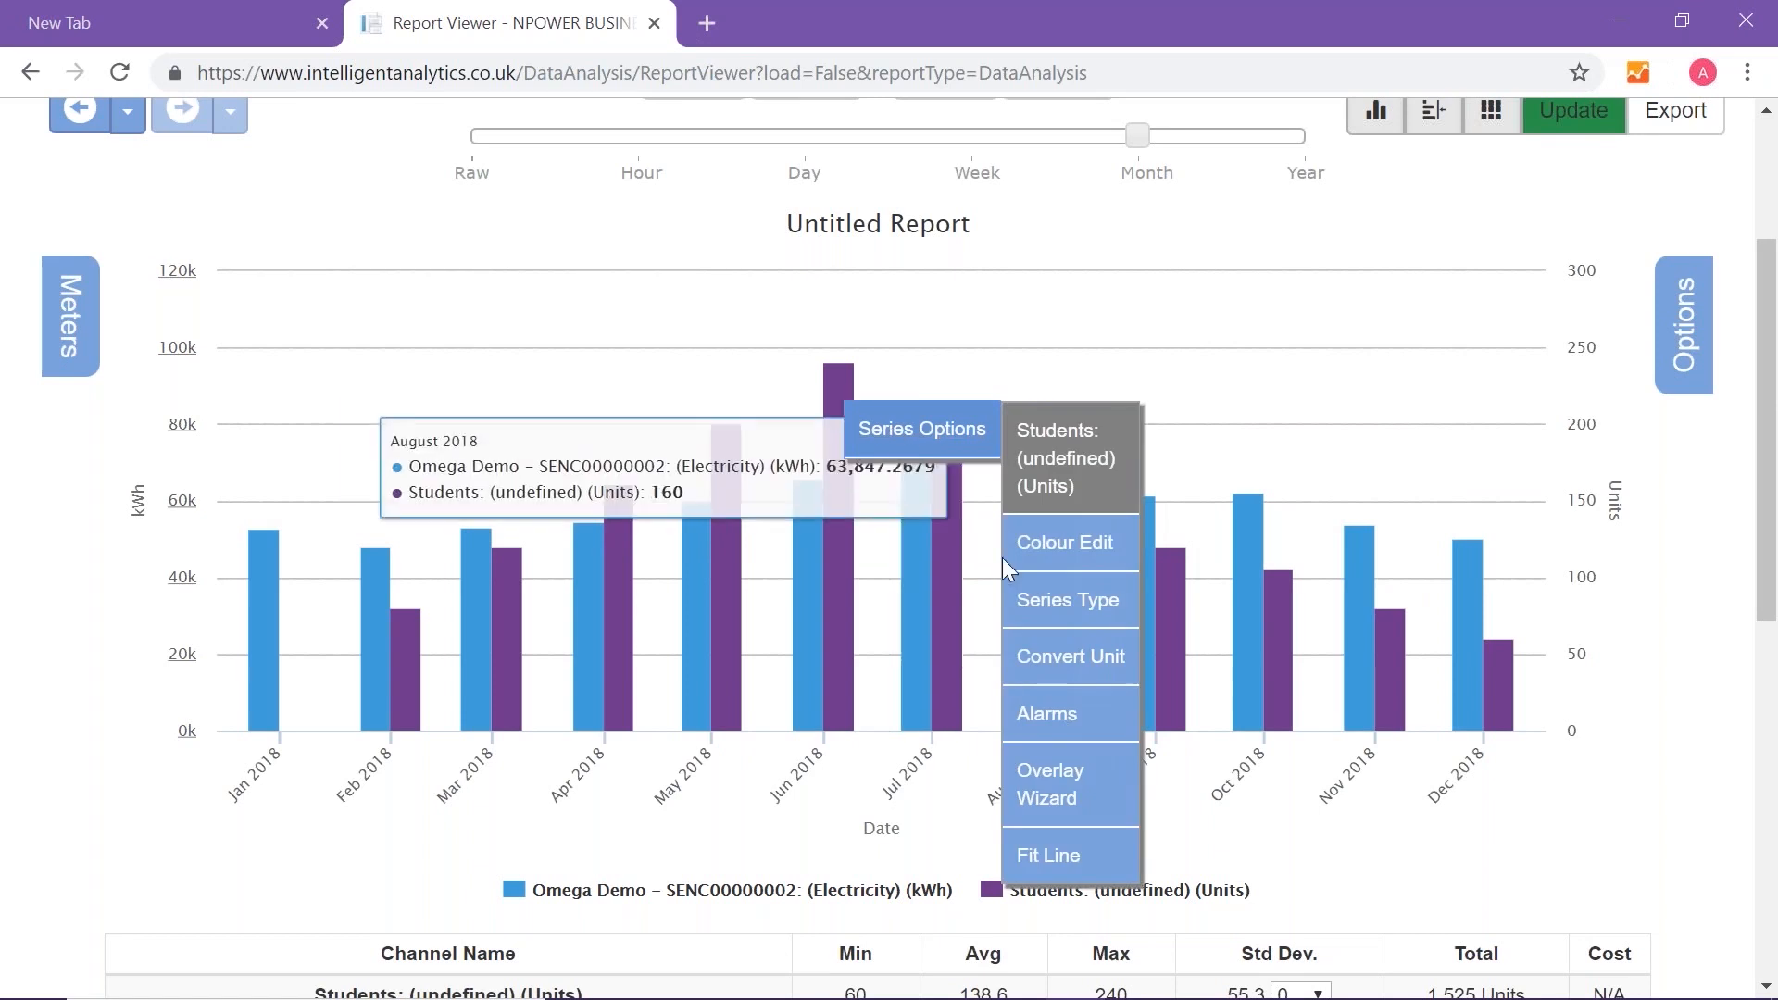
pyautogui.click(1097, 610)
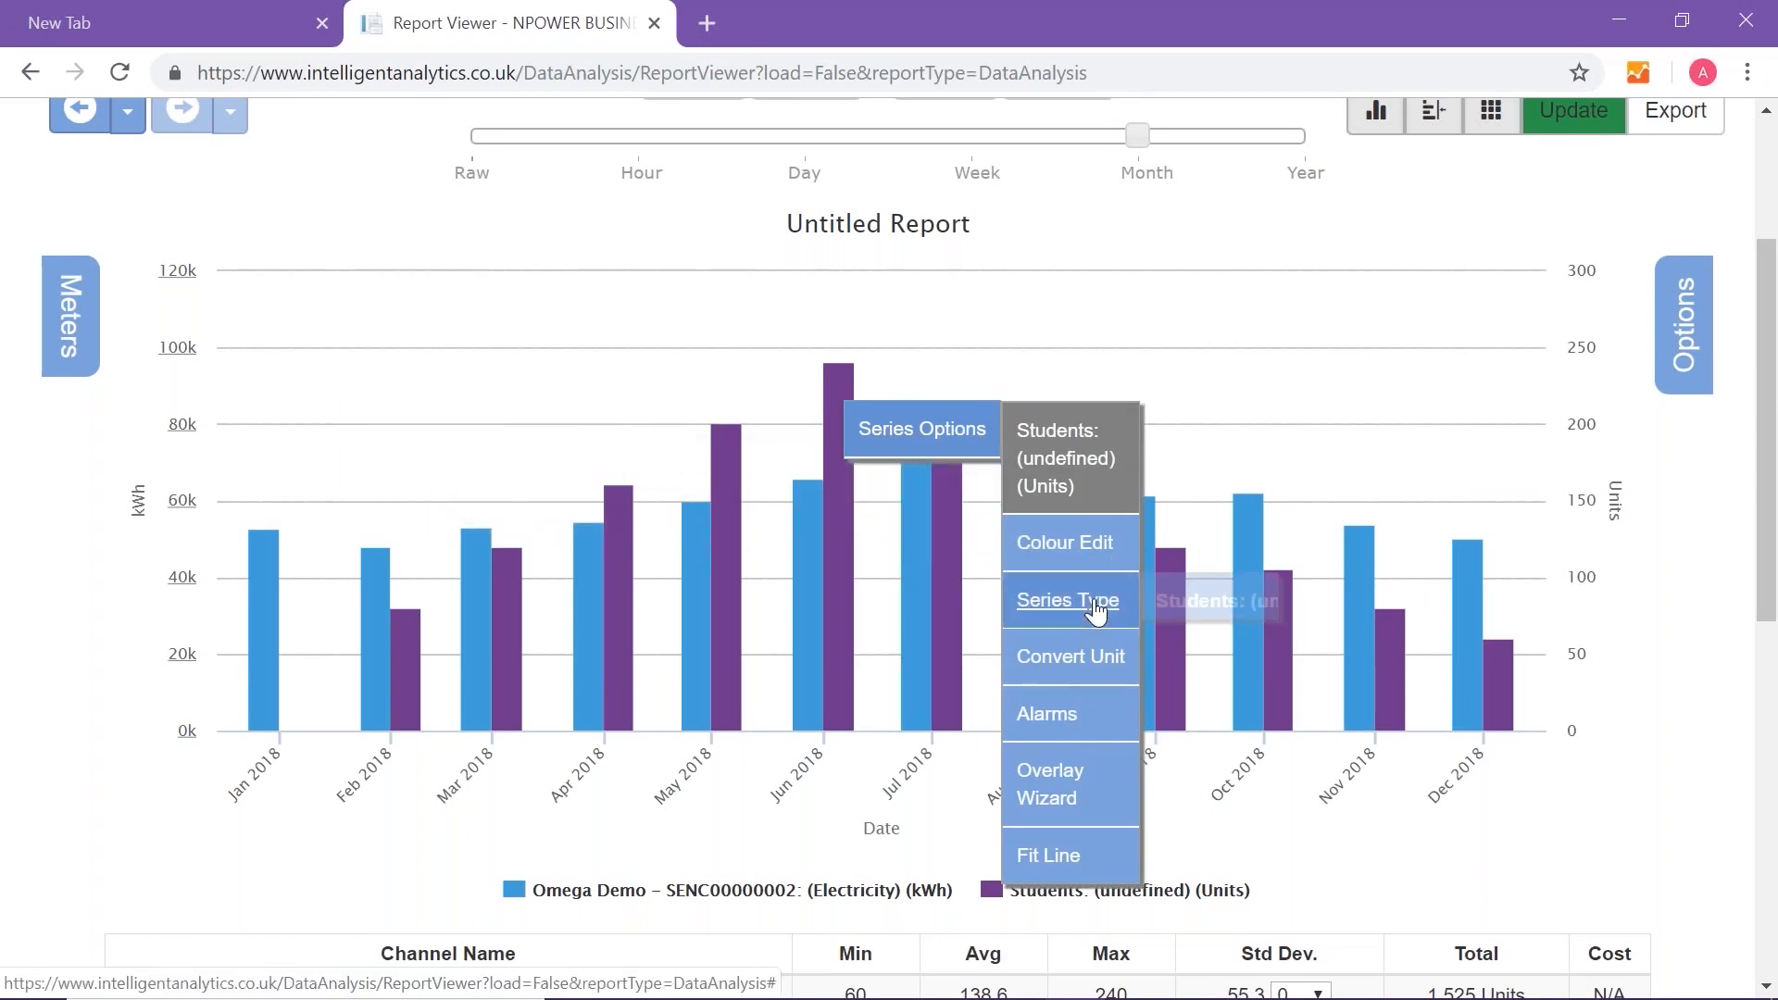
pyautogui.click(1265, 638)
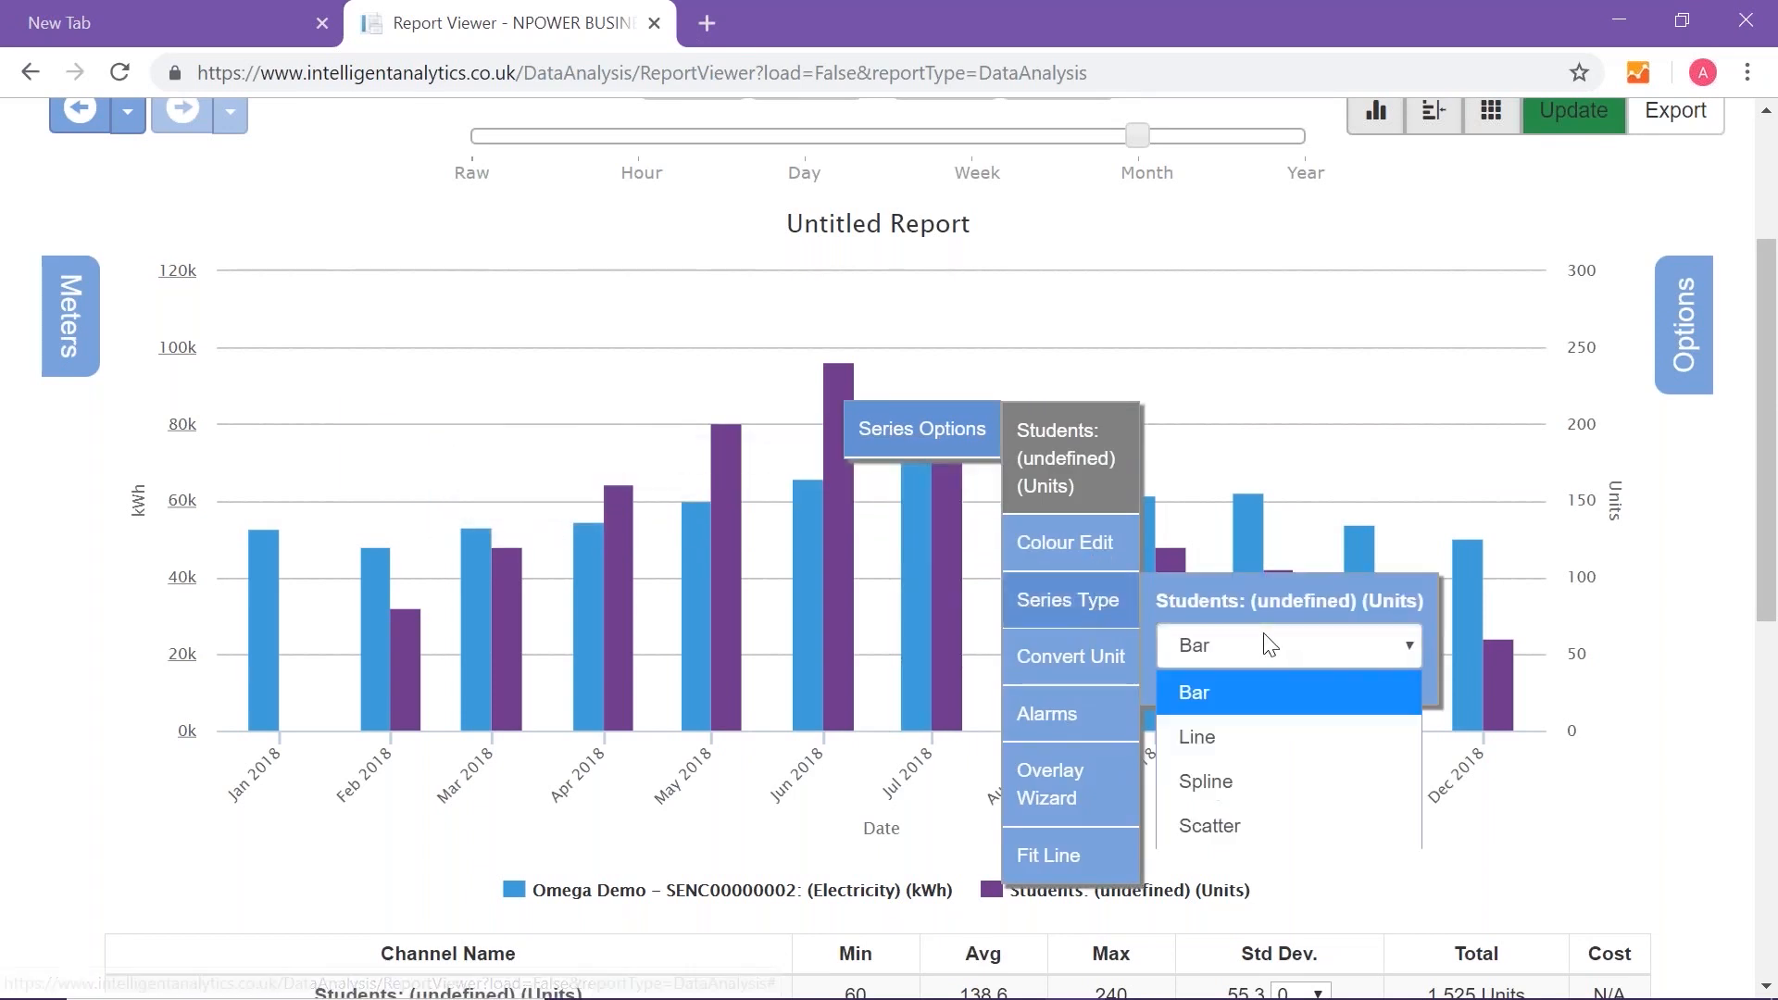
pyautogui.click(1212, 742)
pyautogui.click(694, 829)
pyautogui.moveTo(492, 550)
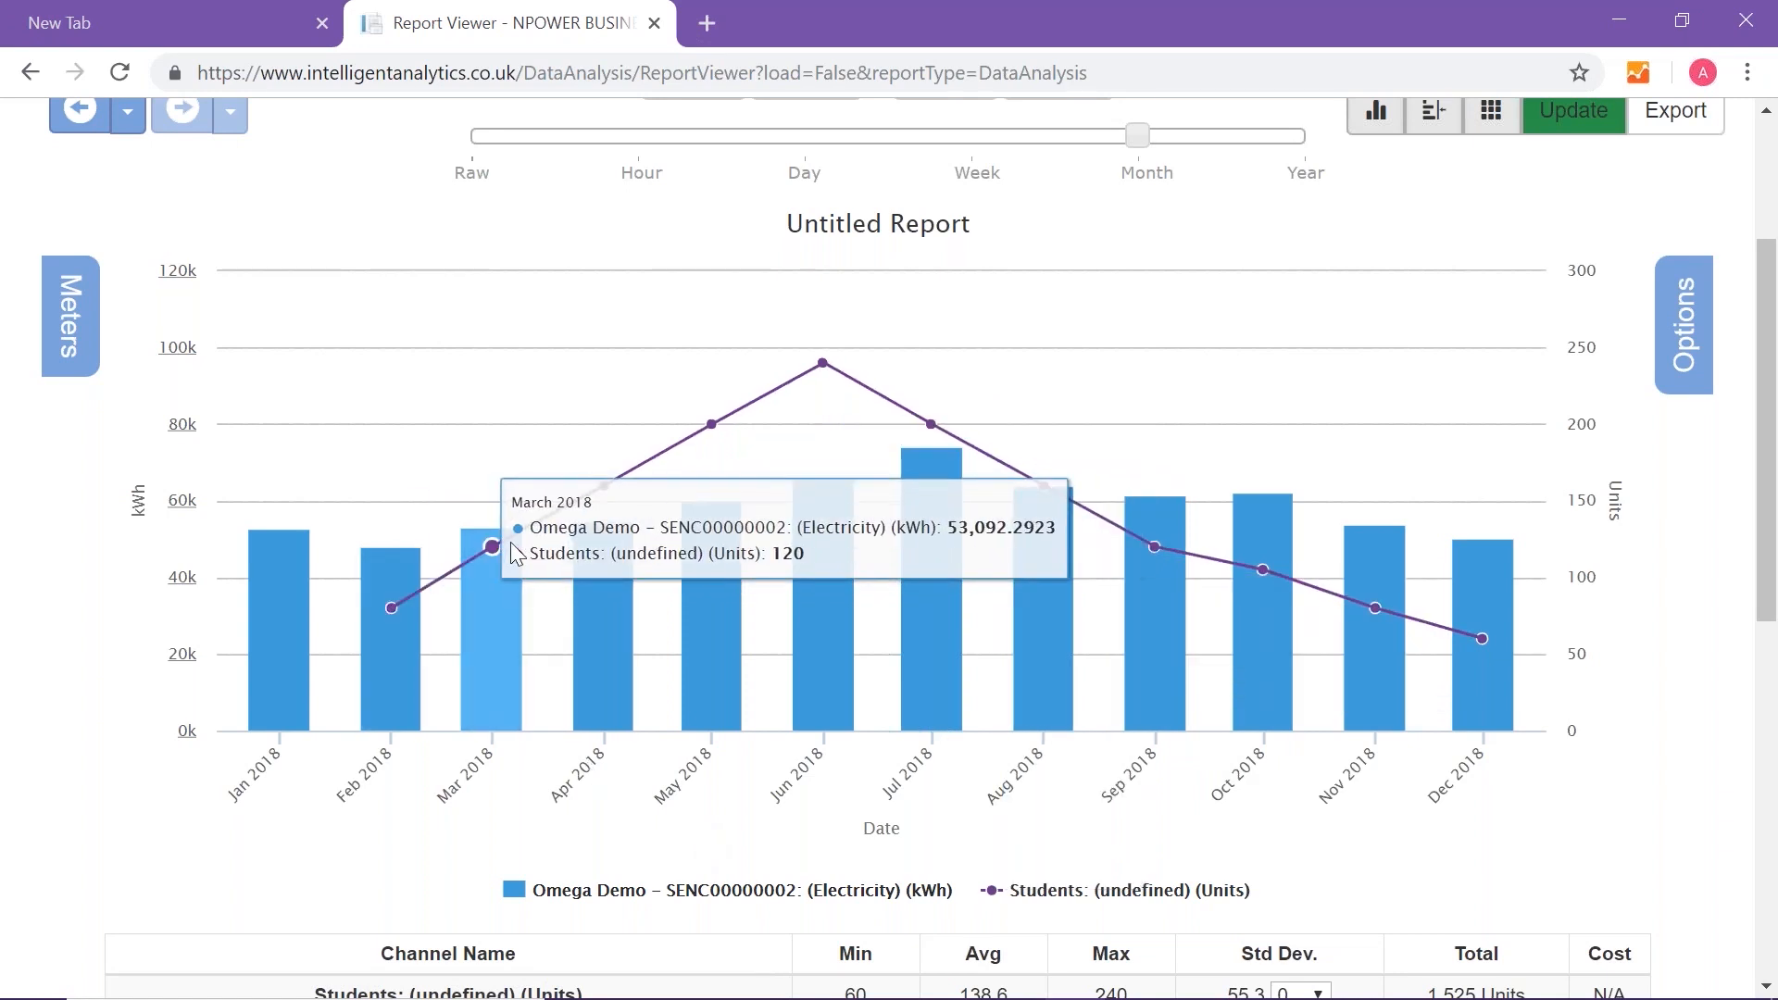
pyautogui.moveTo(736, 433)
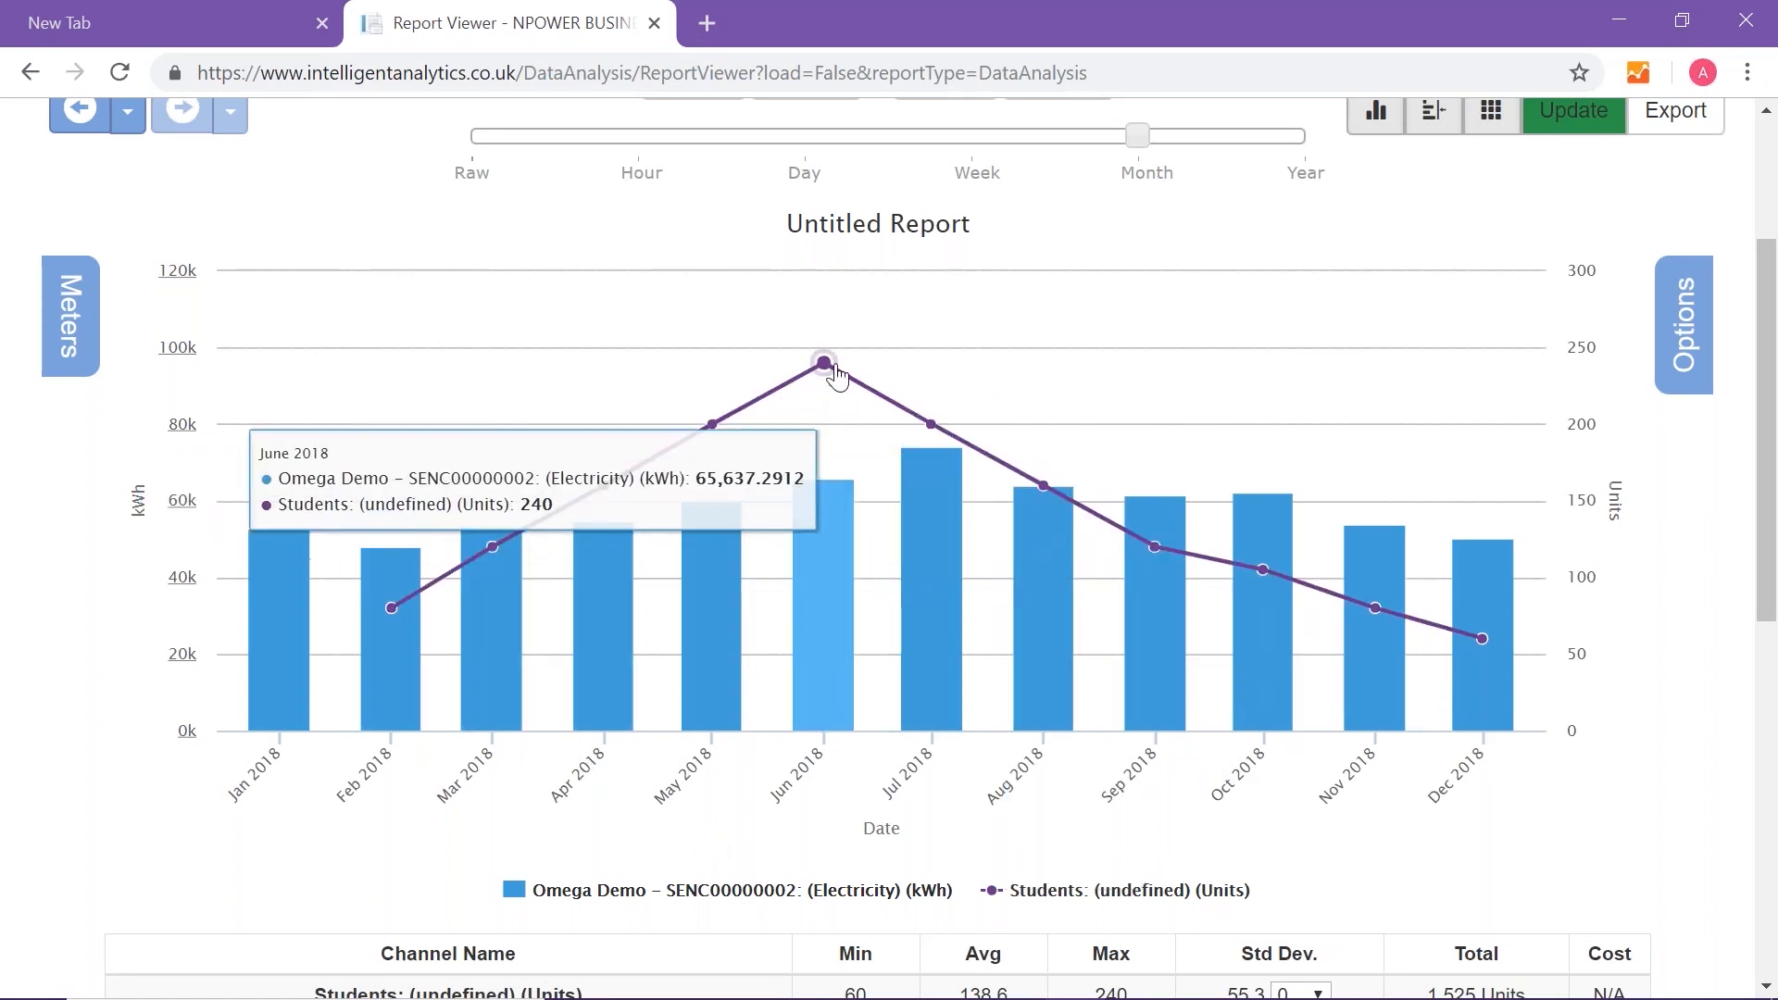
pyautogui.moveTo(1043, 486)
pyautogui.moveTo(1468, 648)
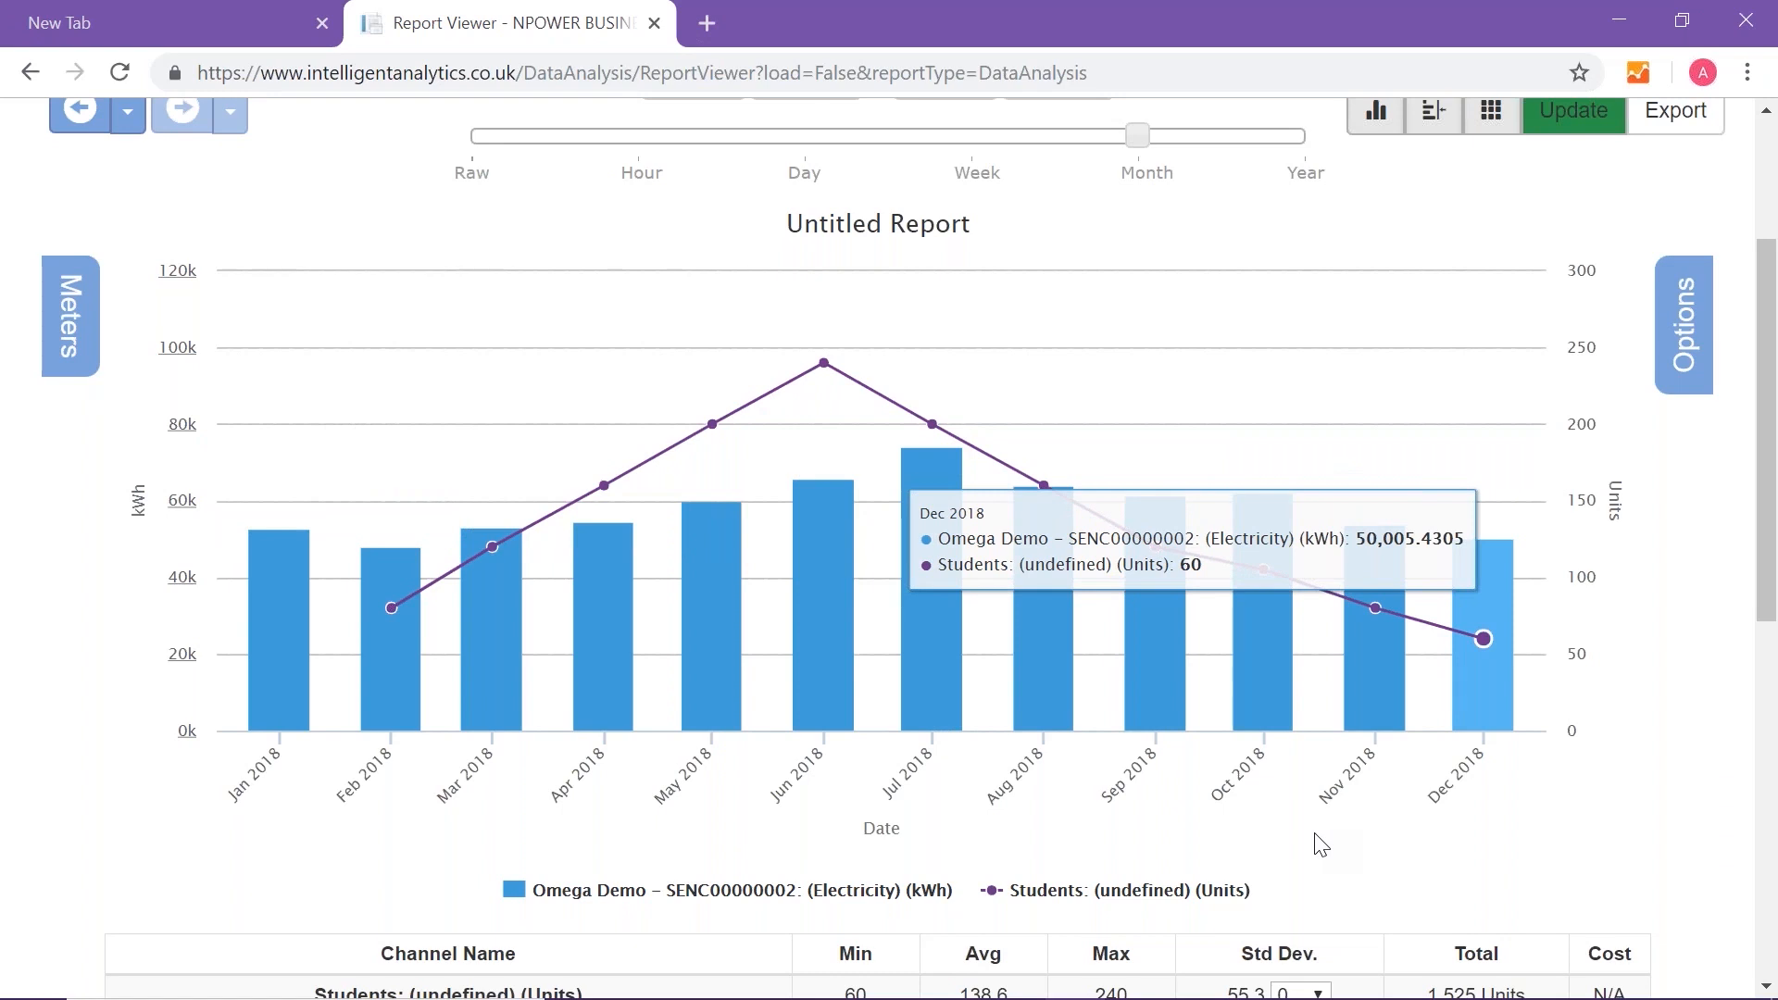
# Step: Open My Sites in a new browser tab and start a new virtual meter
pyautogui.scroll(3, 1301, 667)
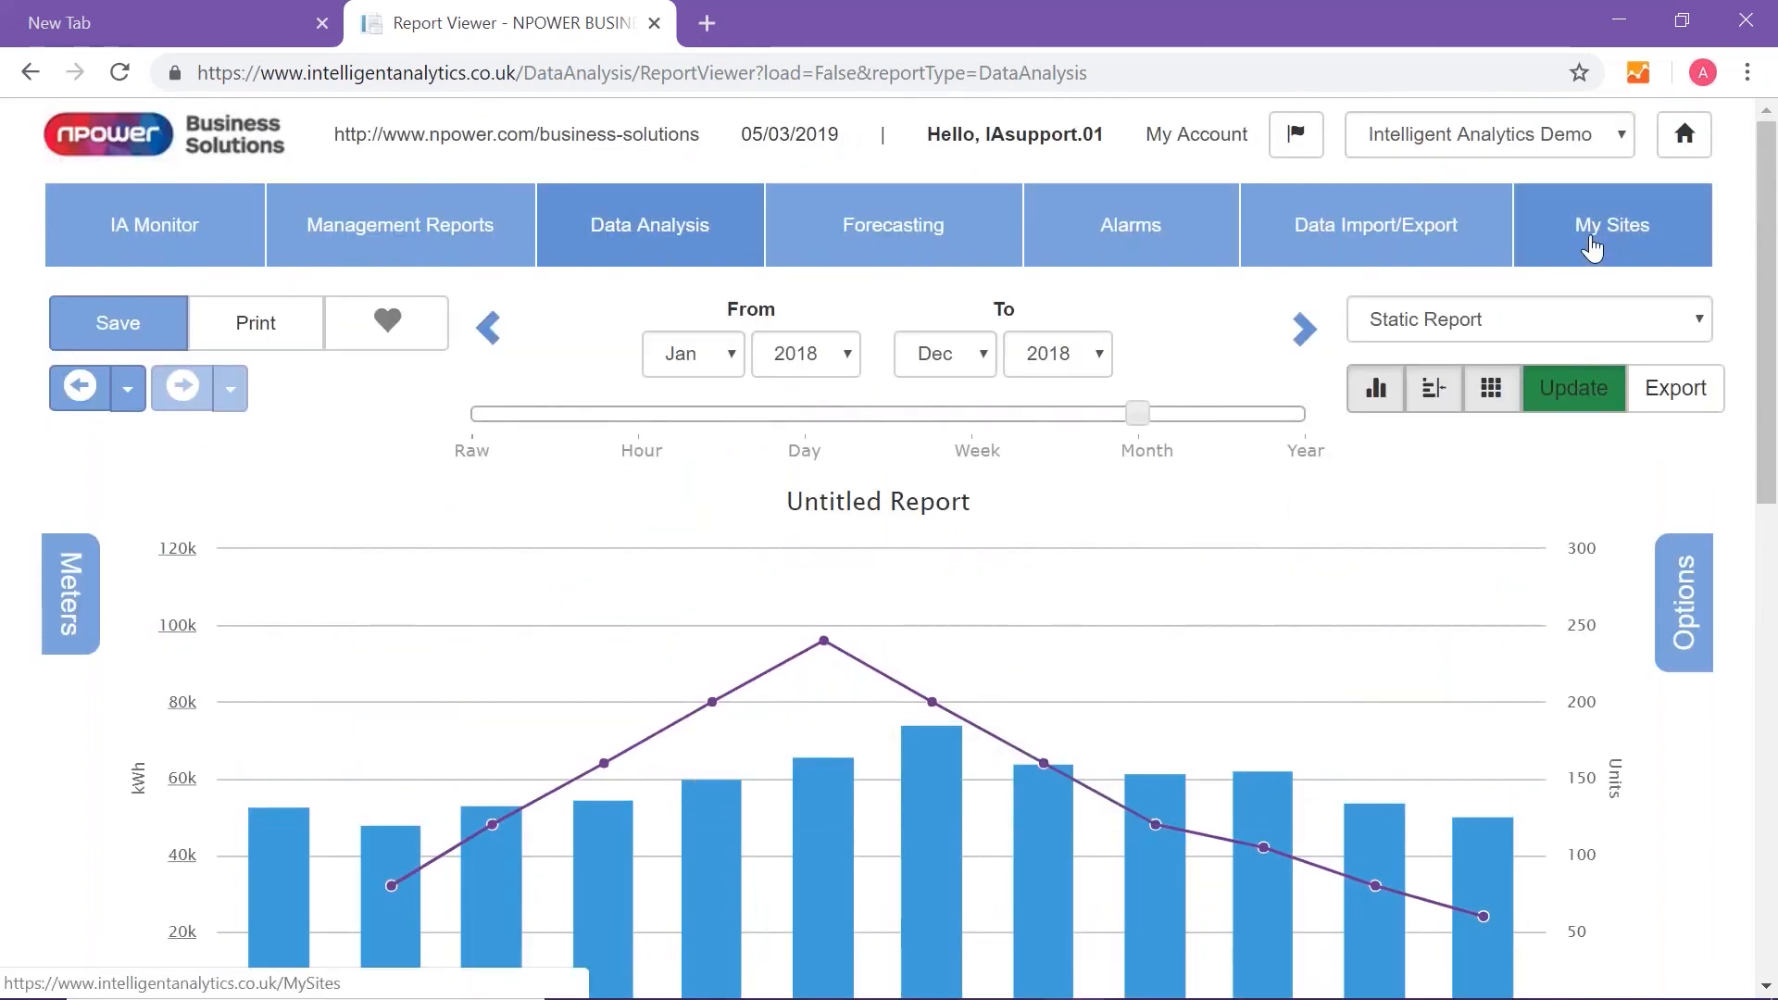
pyautogui.rightClick(1569, 225)
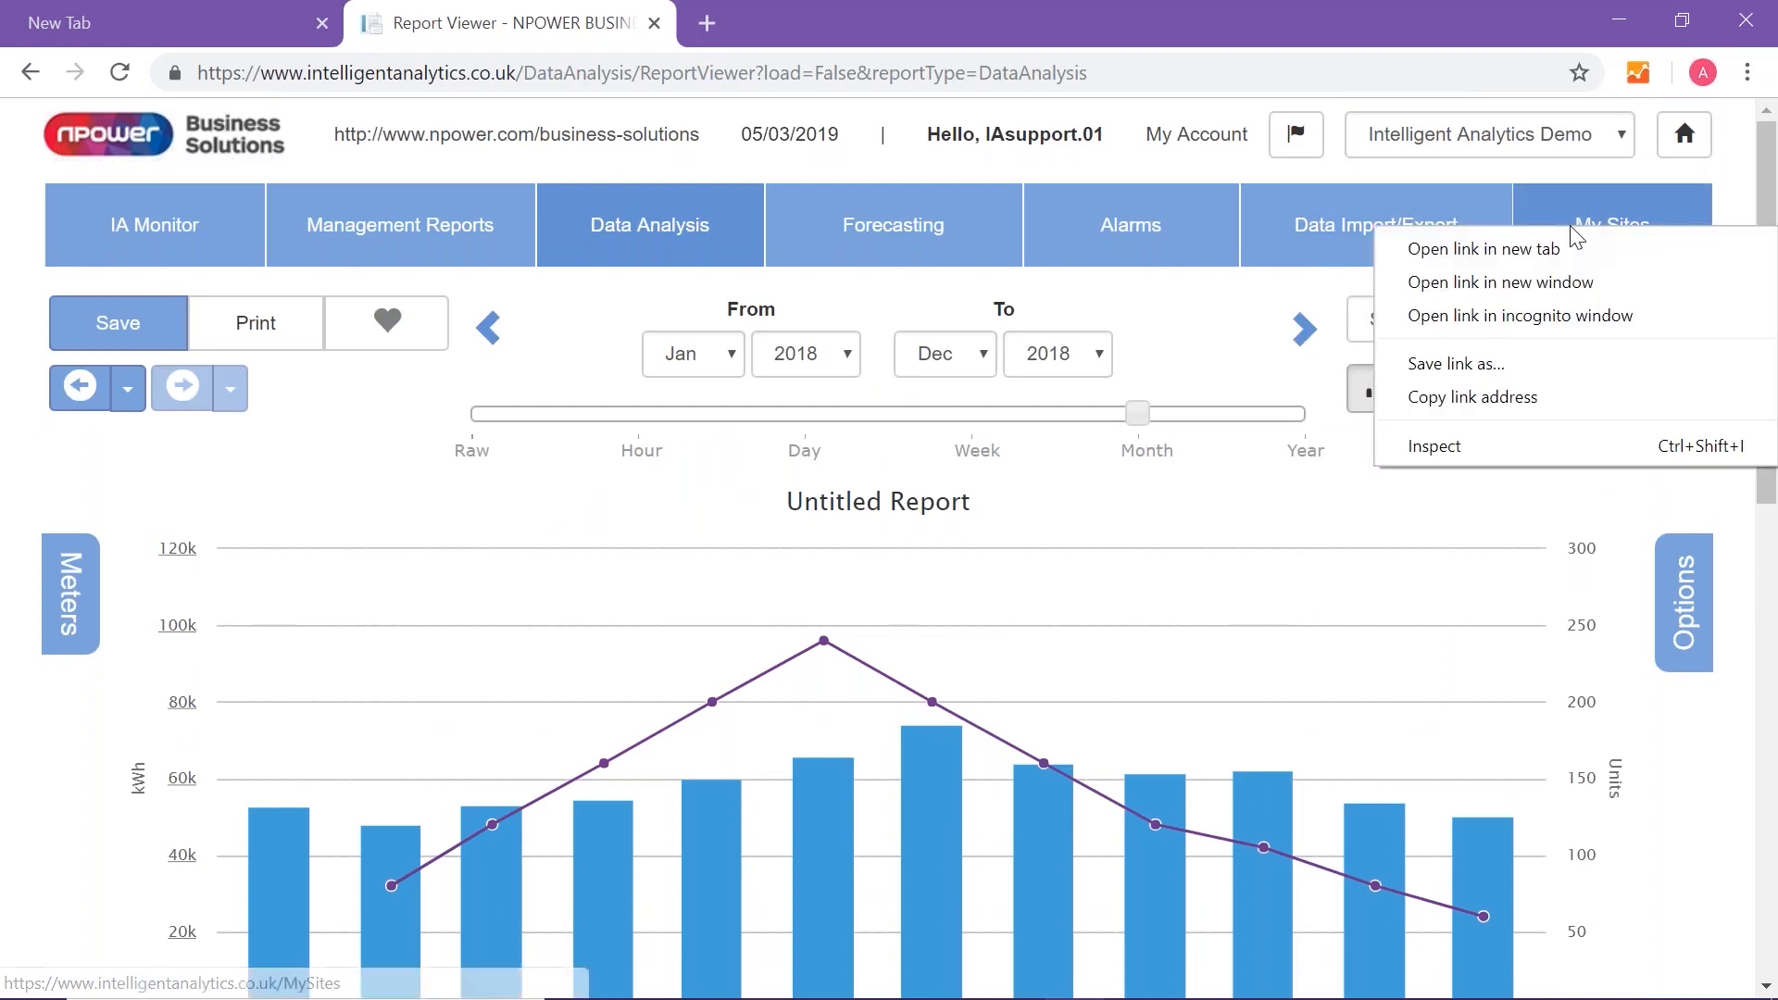
pyautogui.click(1537, 245)
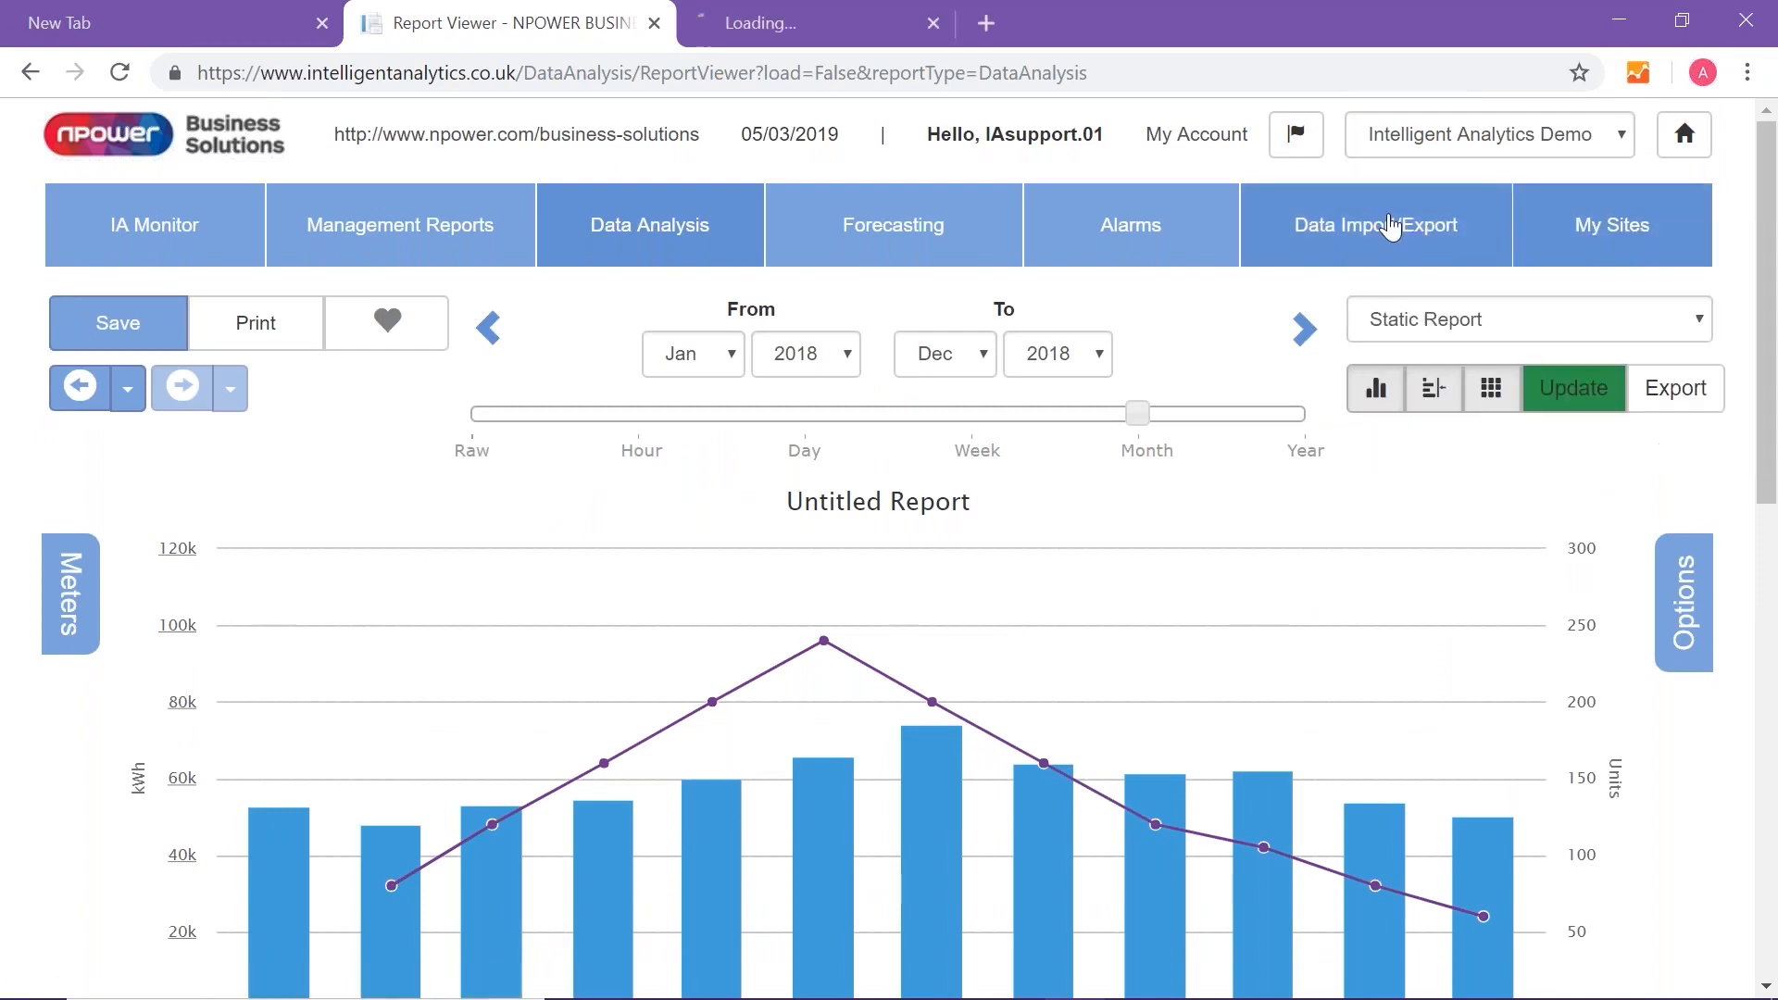
pyautogui.click(883, 22)
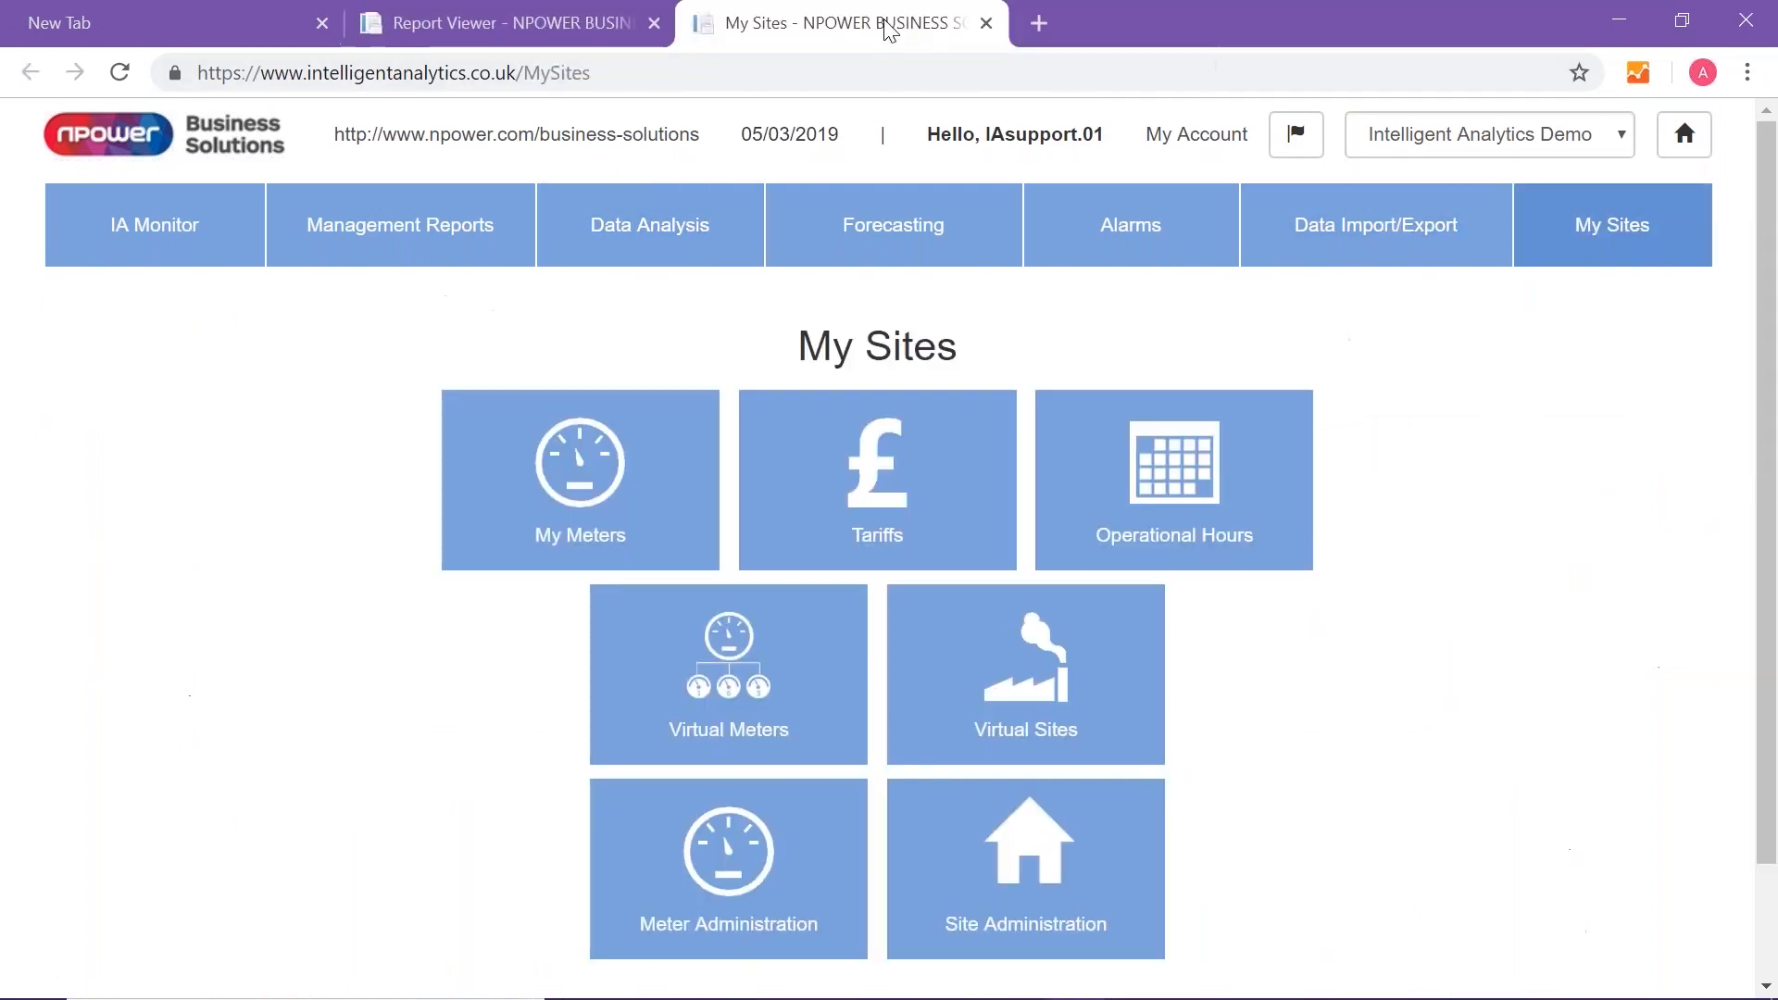
pyautogui.click(738, 710)
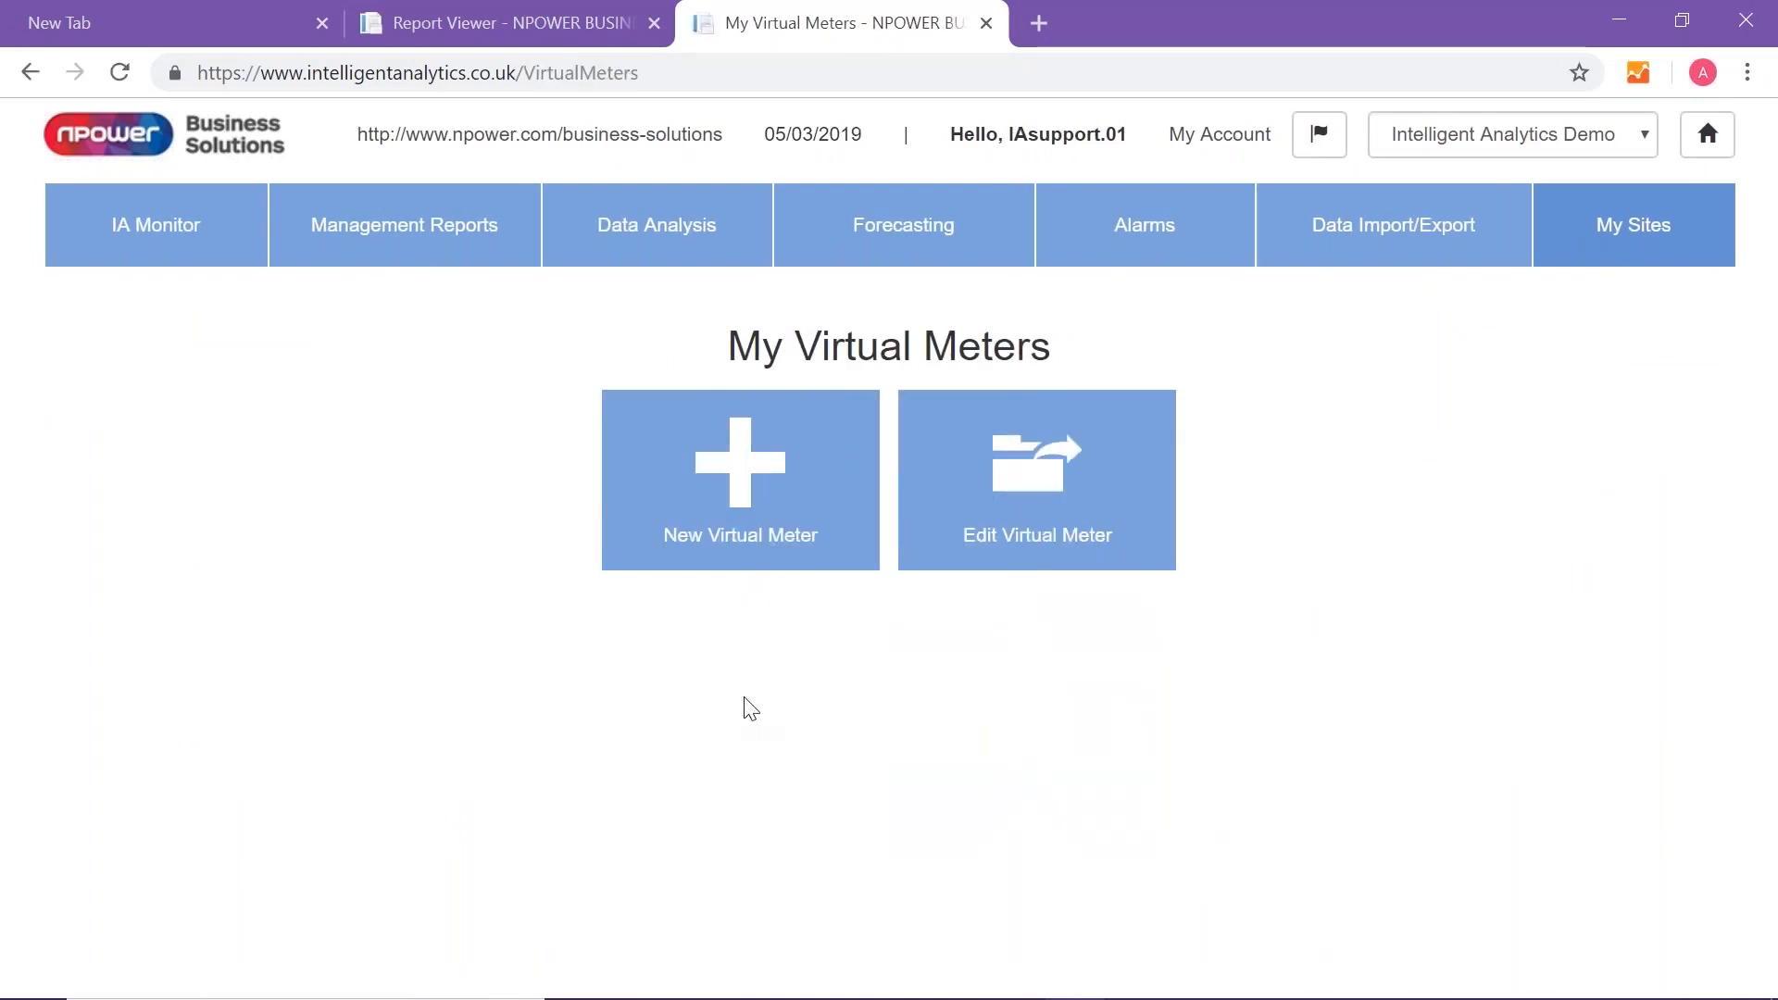
pyautogui.click(766, 489)
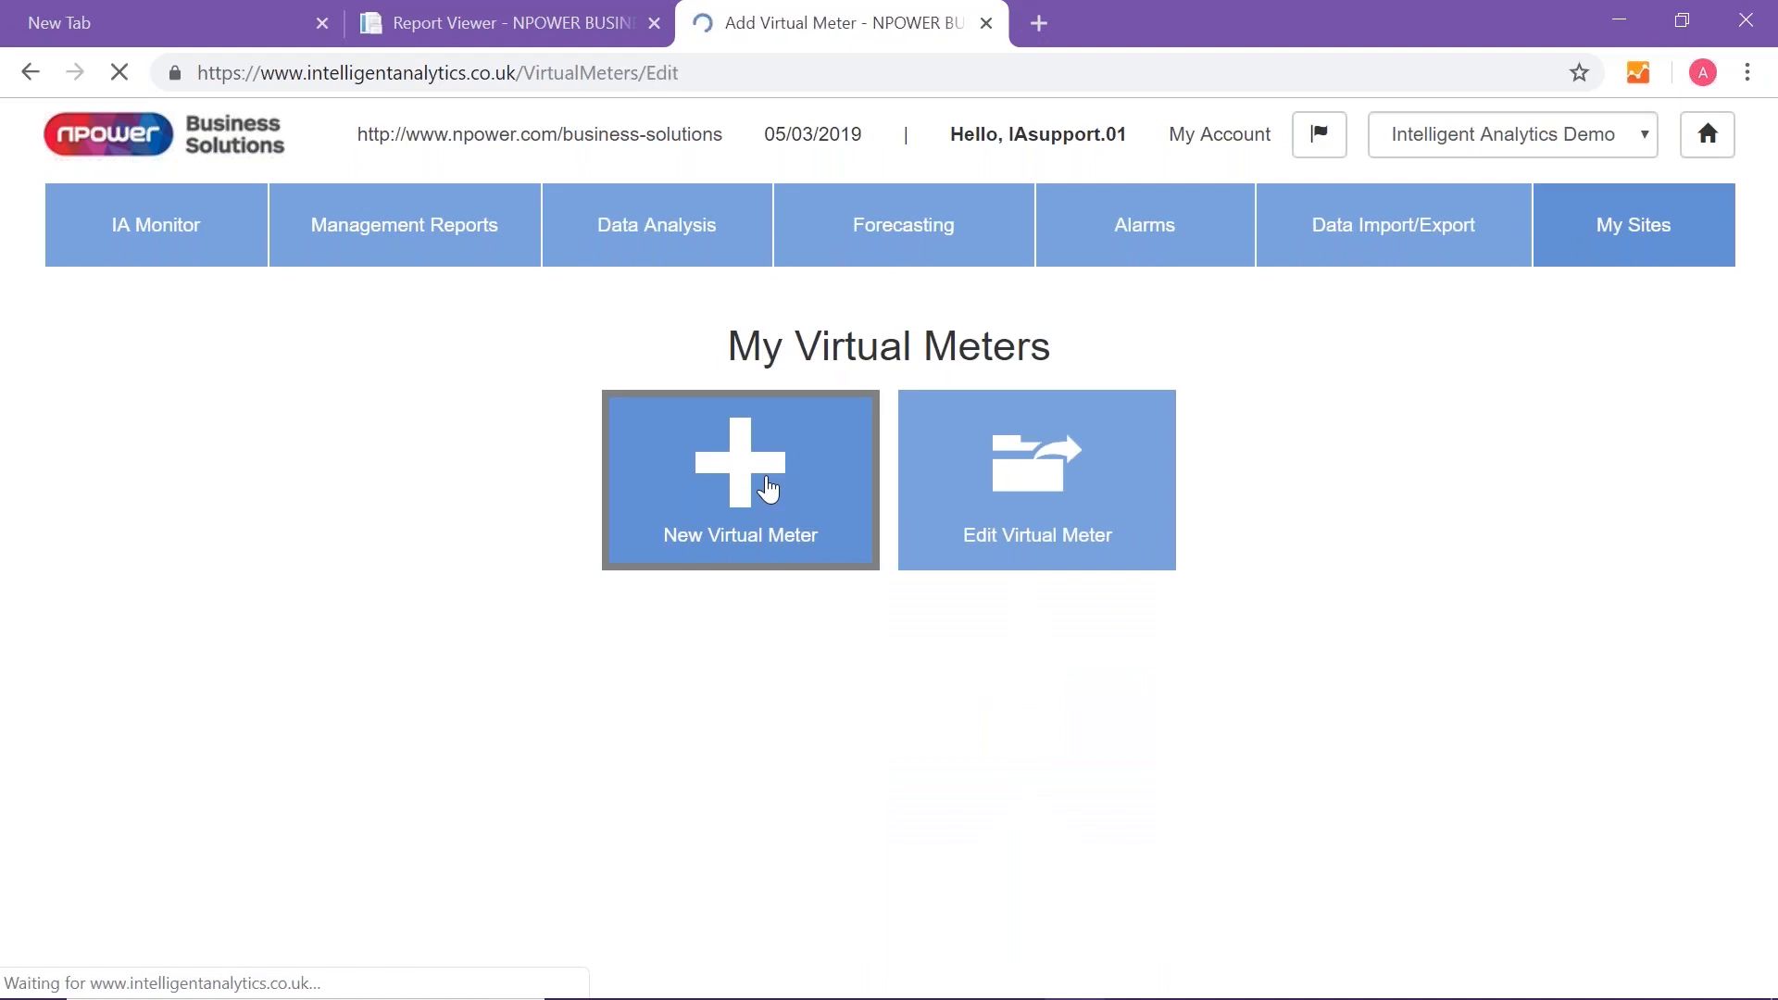
# Step: Name the virtual meter "Test Site 1 per Students", assign it to the real site Omega Demo and store it as Electricity
pyautogui.click(291, 504)
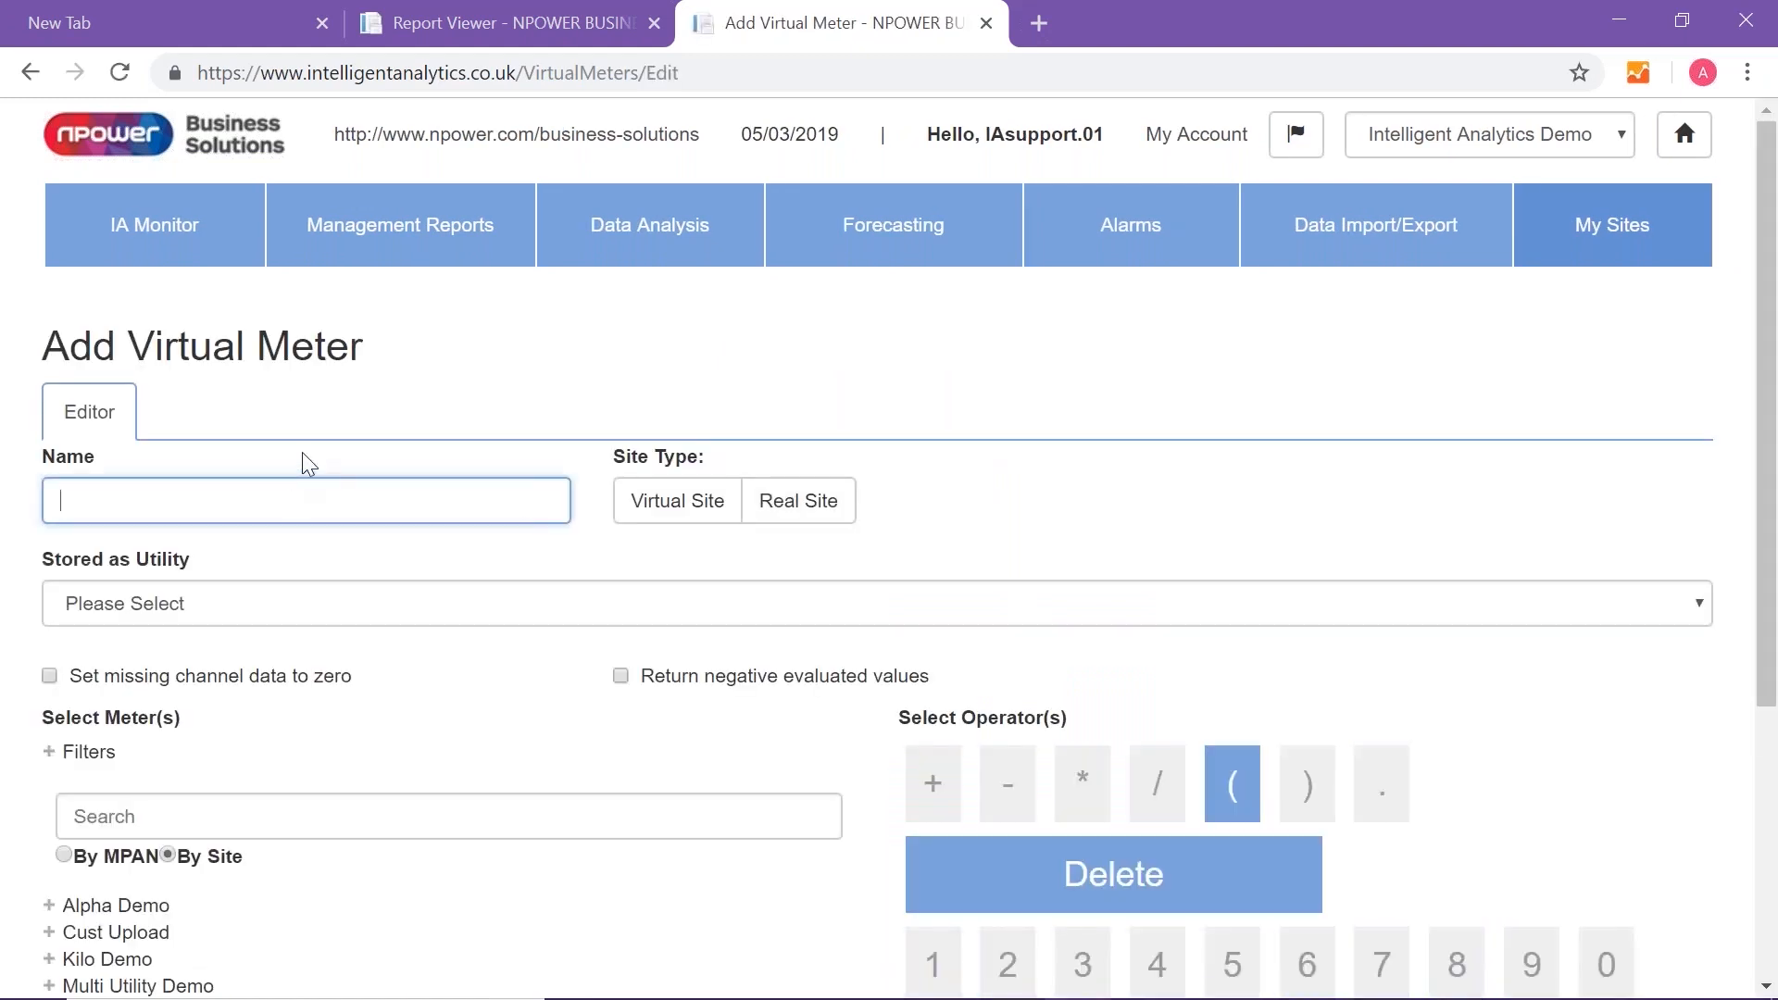
pyautogui.write('Test Site 1 per Stu')
pyautogui.write('dents')
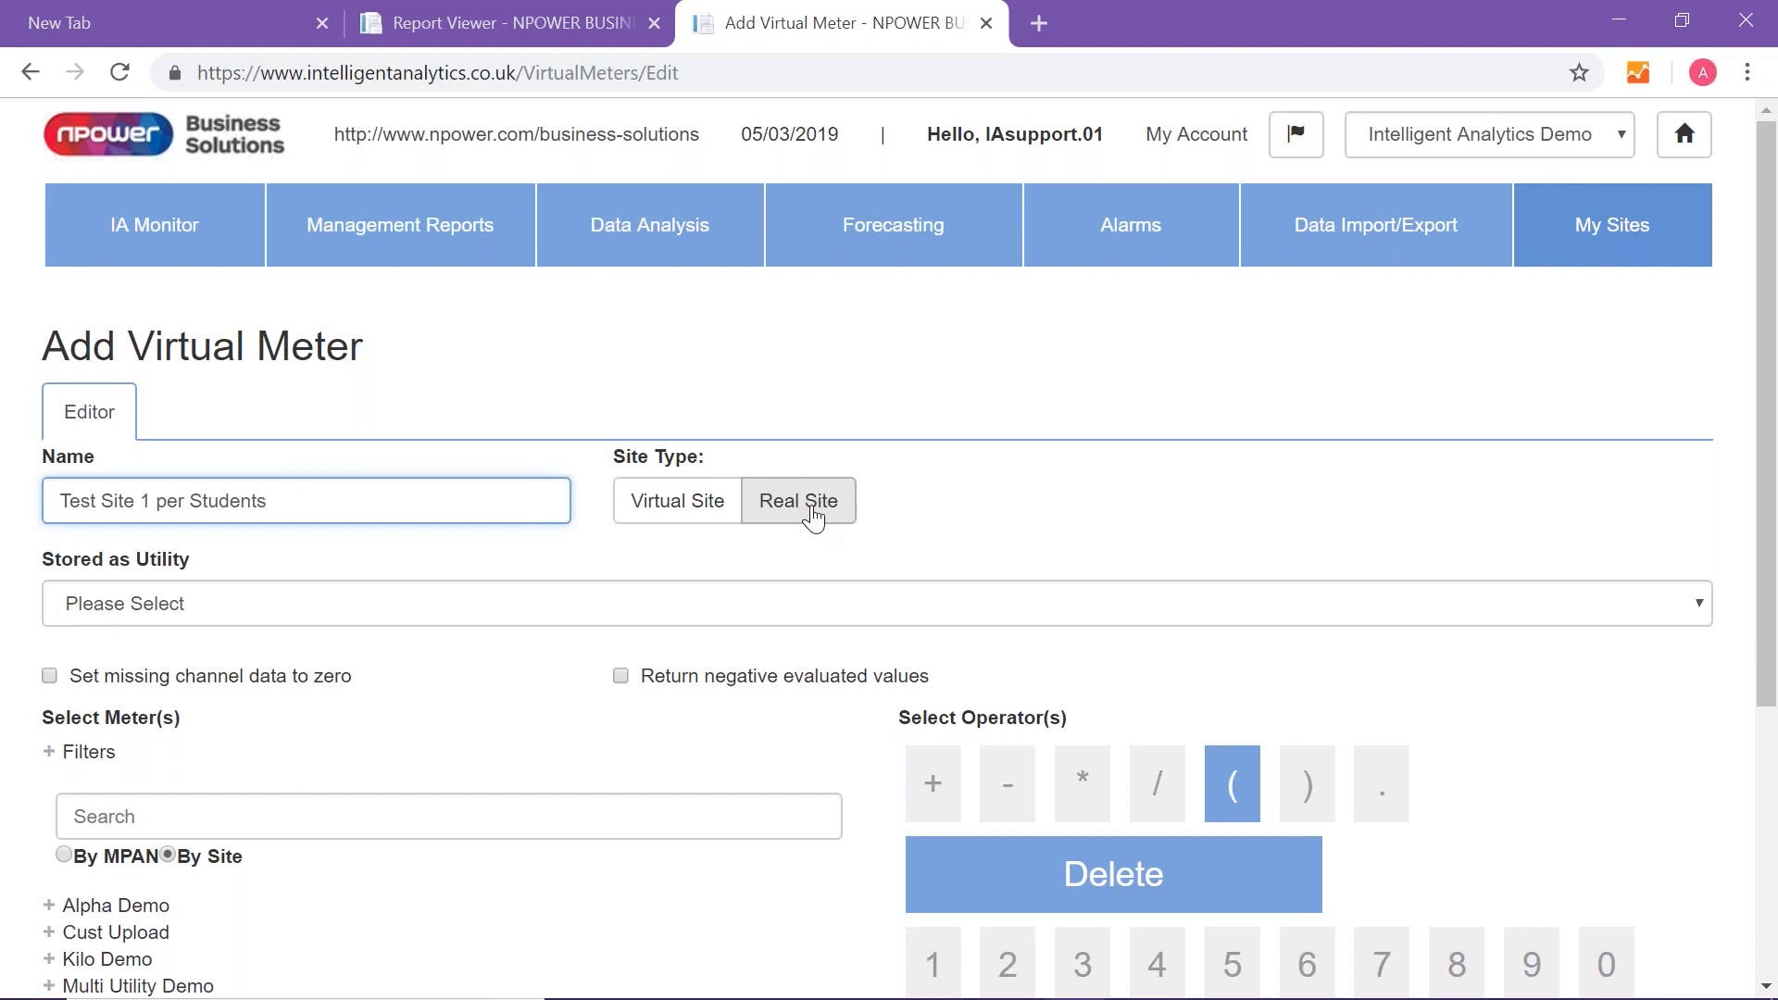
pyautogui.click(814, 517)
pyautogui.click(1267, 502)
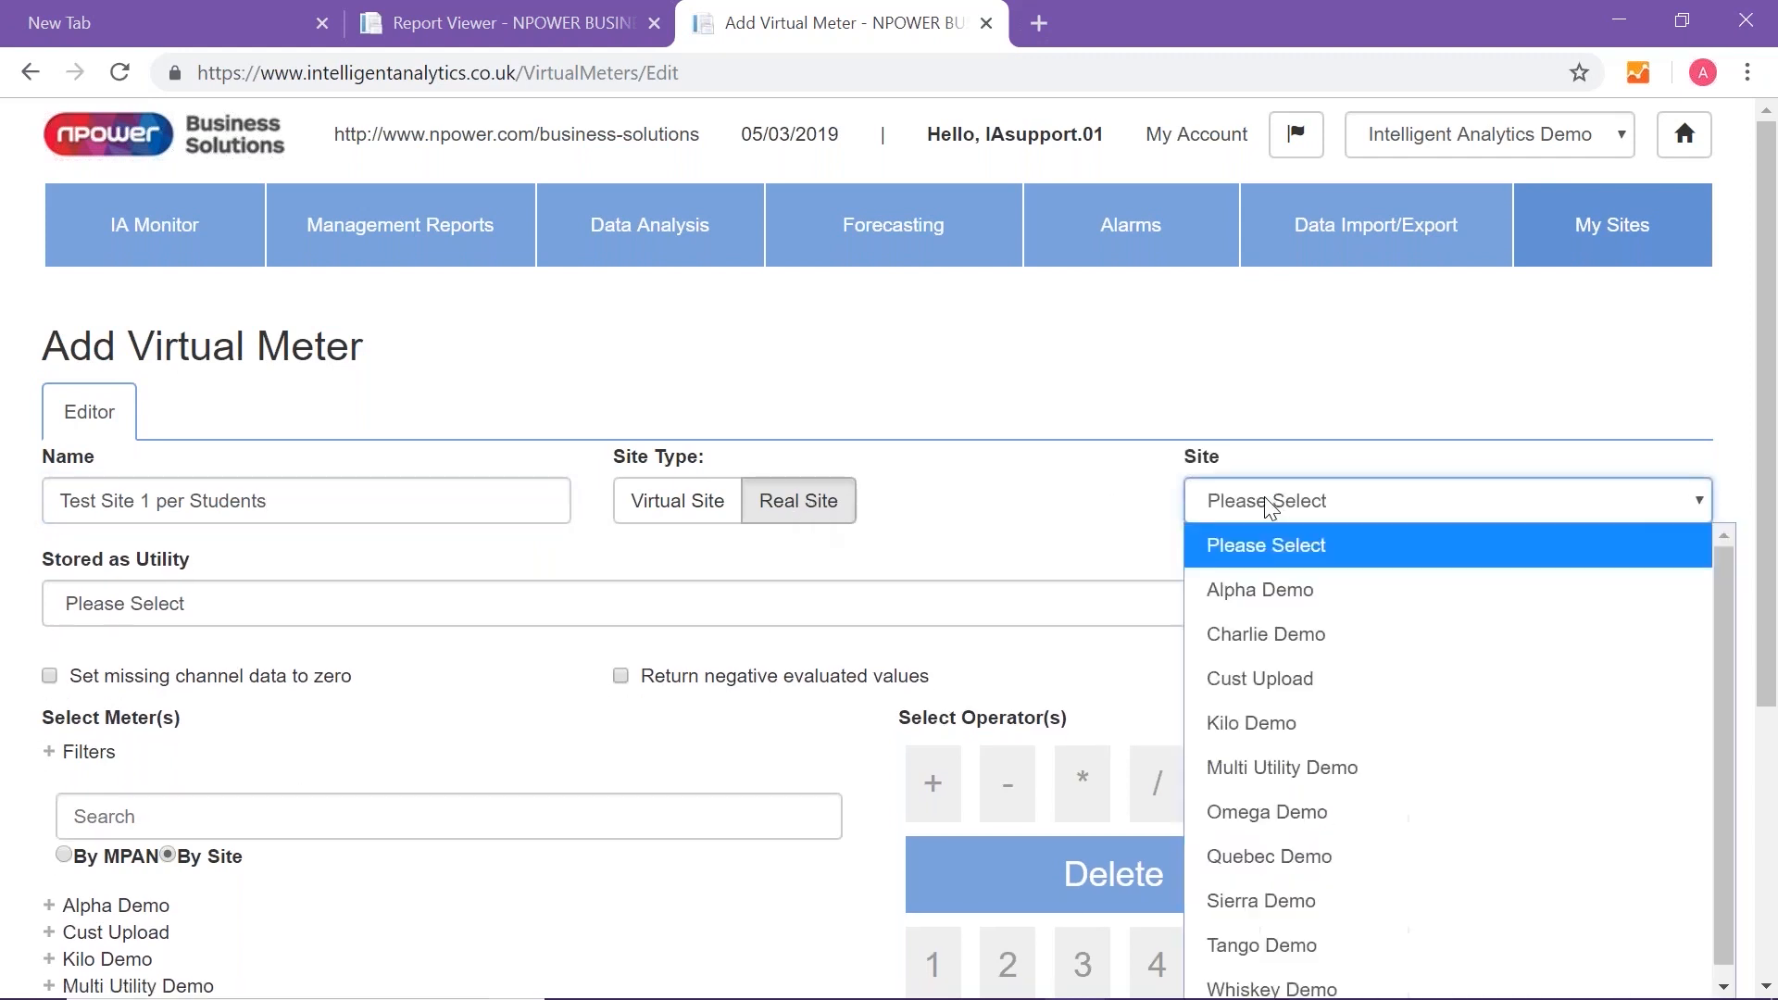
pyautogui.click(1250, 815)
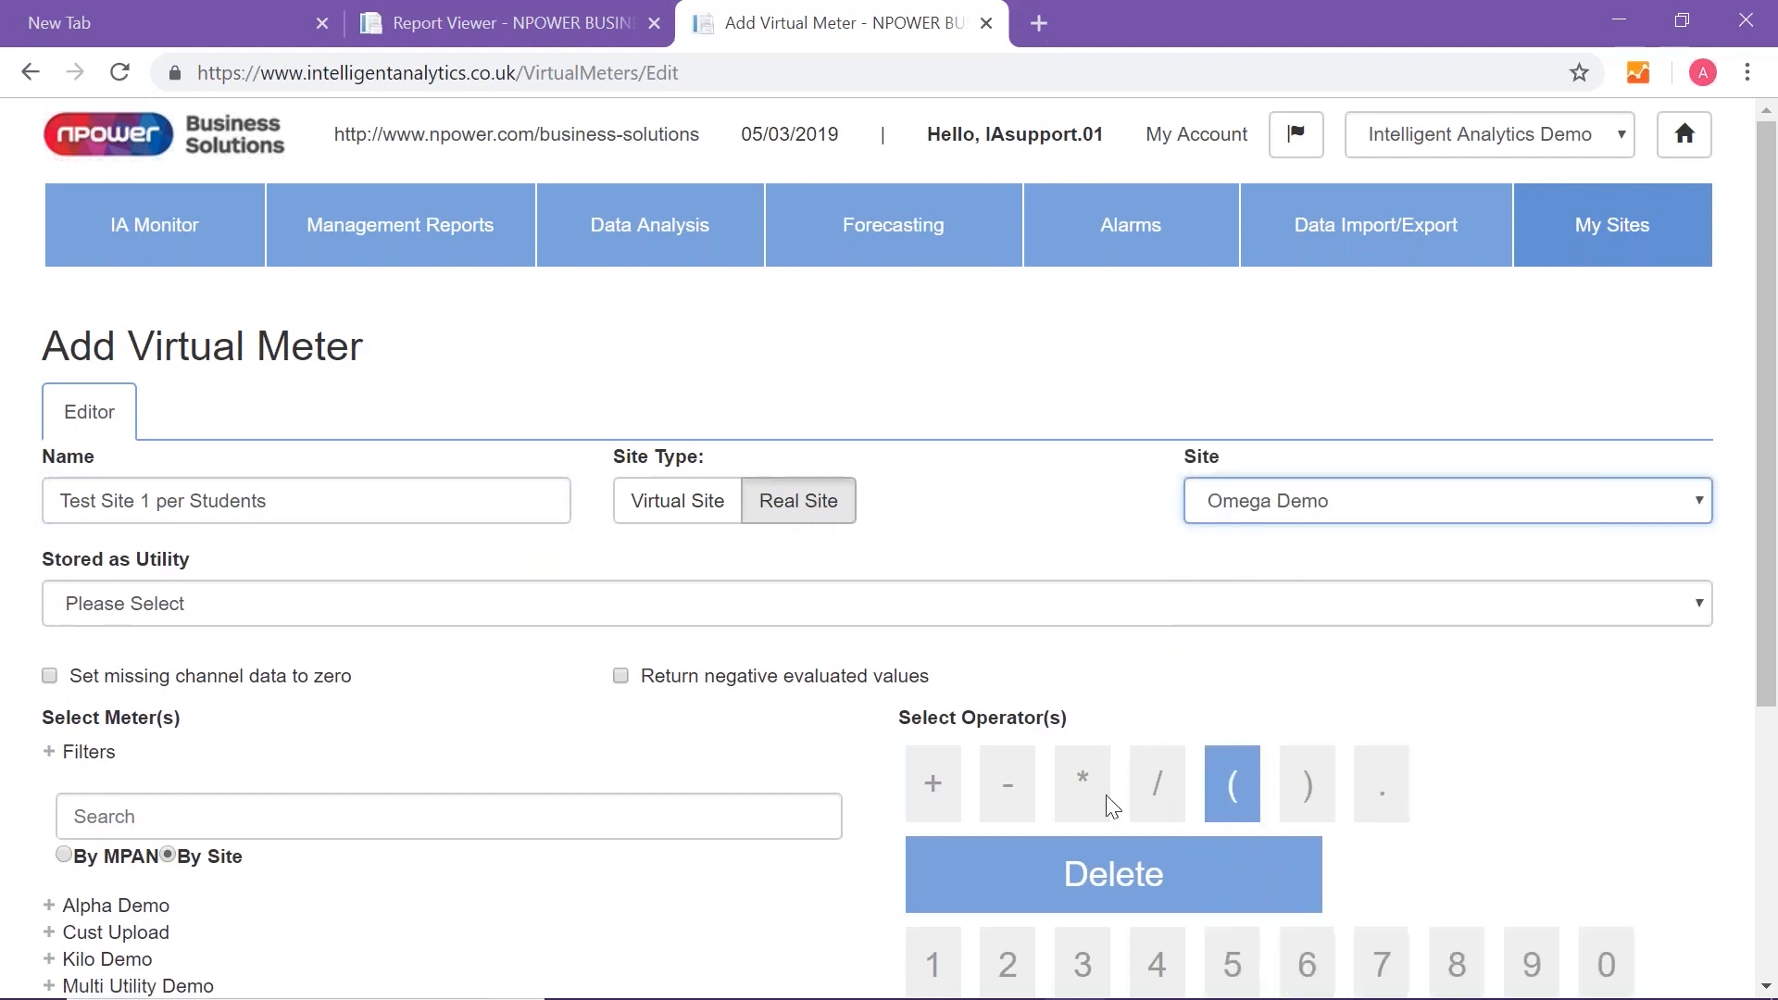
pyautogui.click(306, 603)
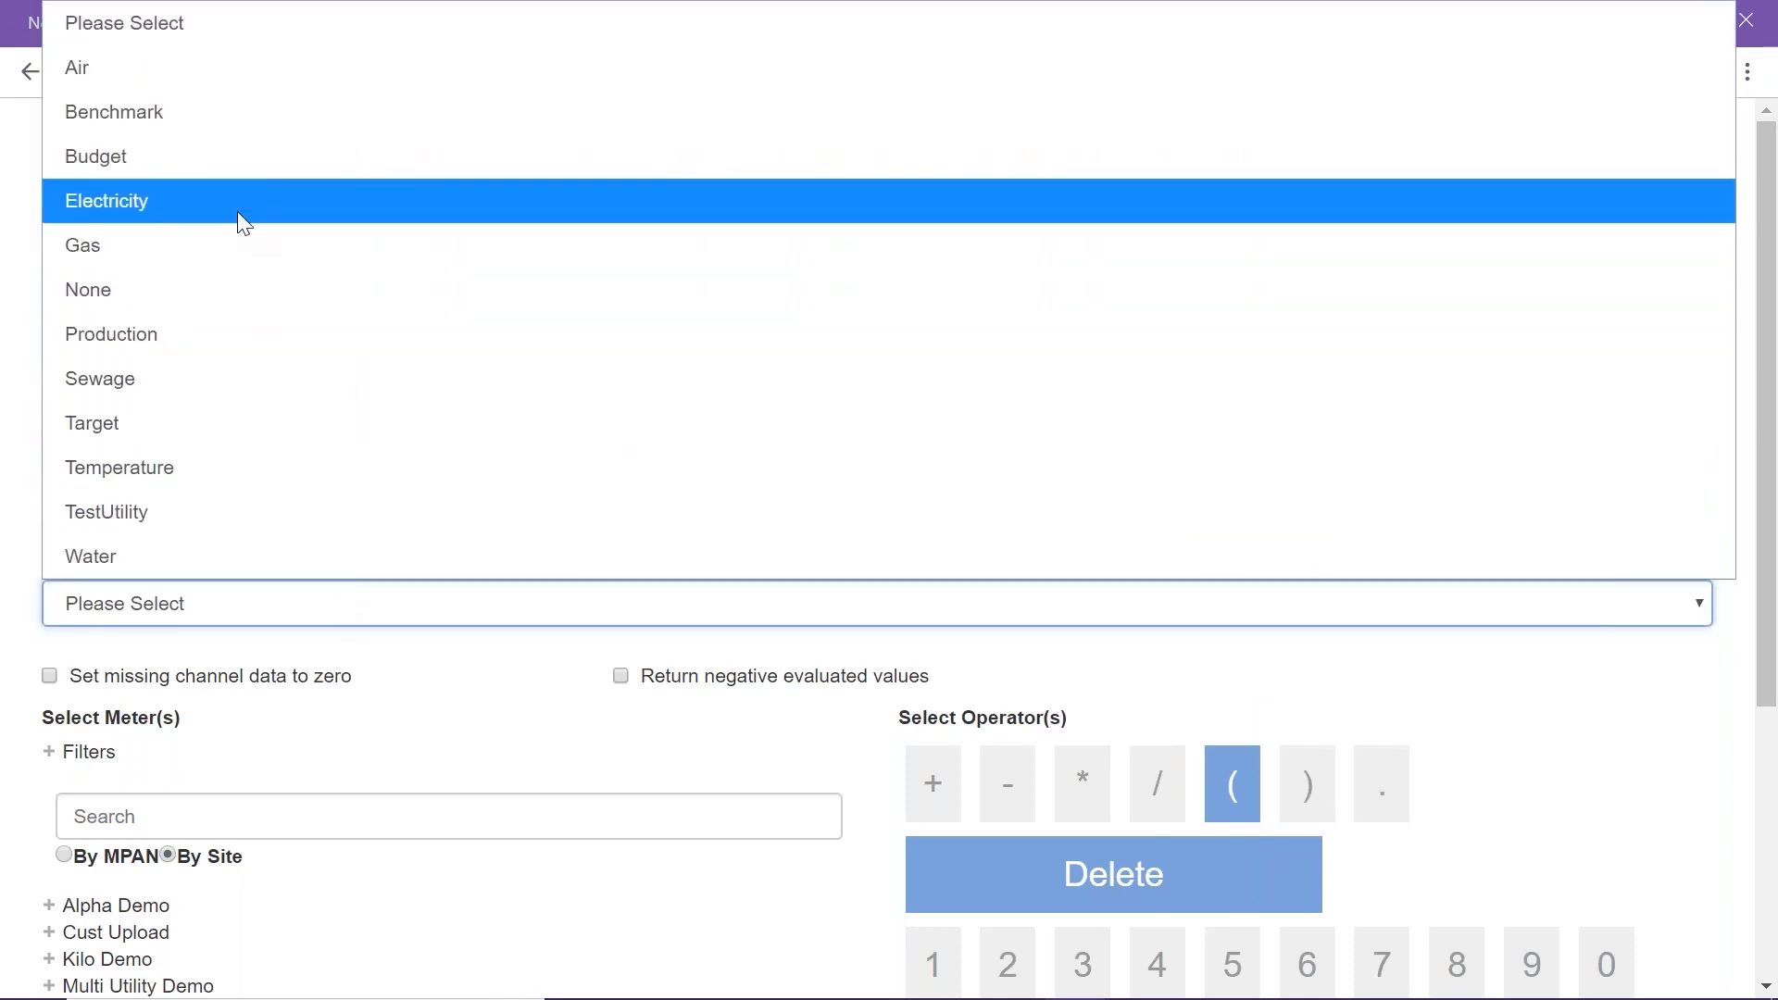
pyautogui.click(237, 211)
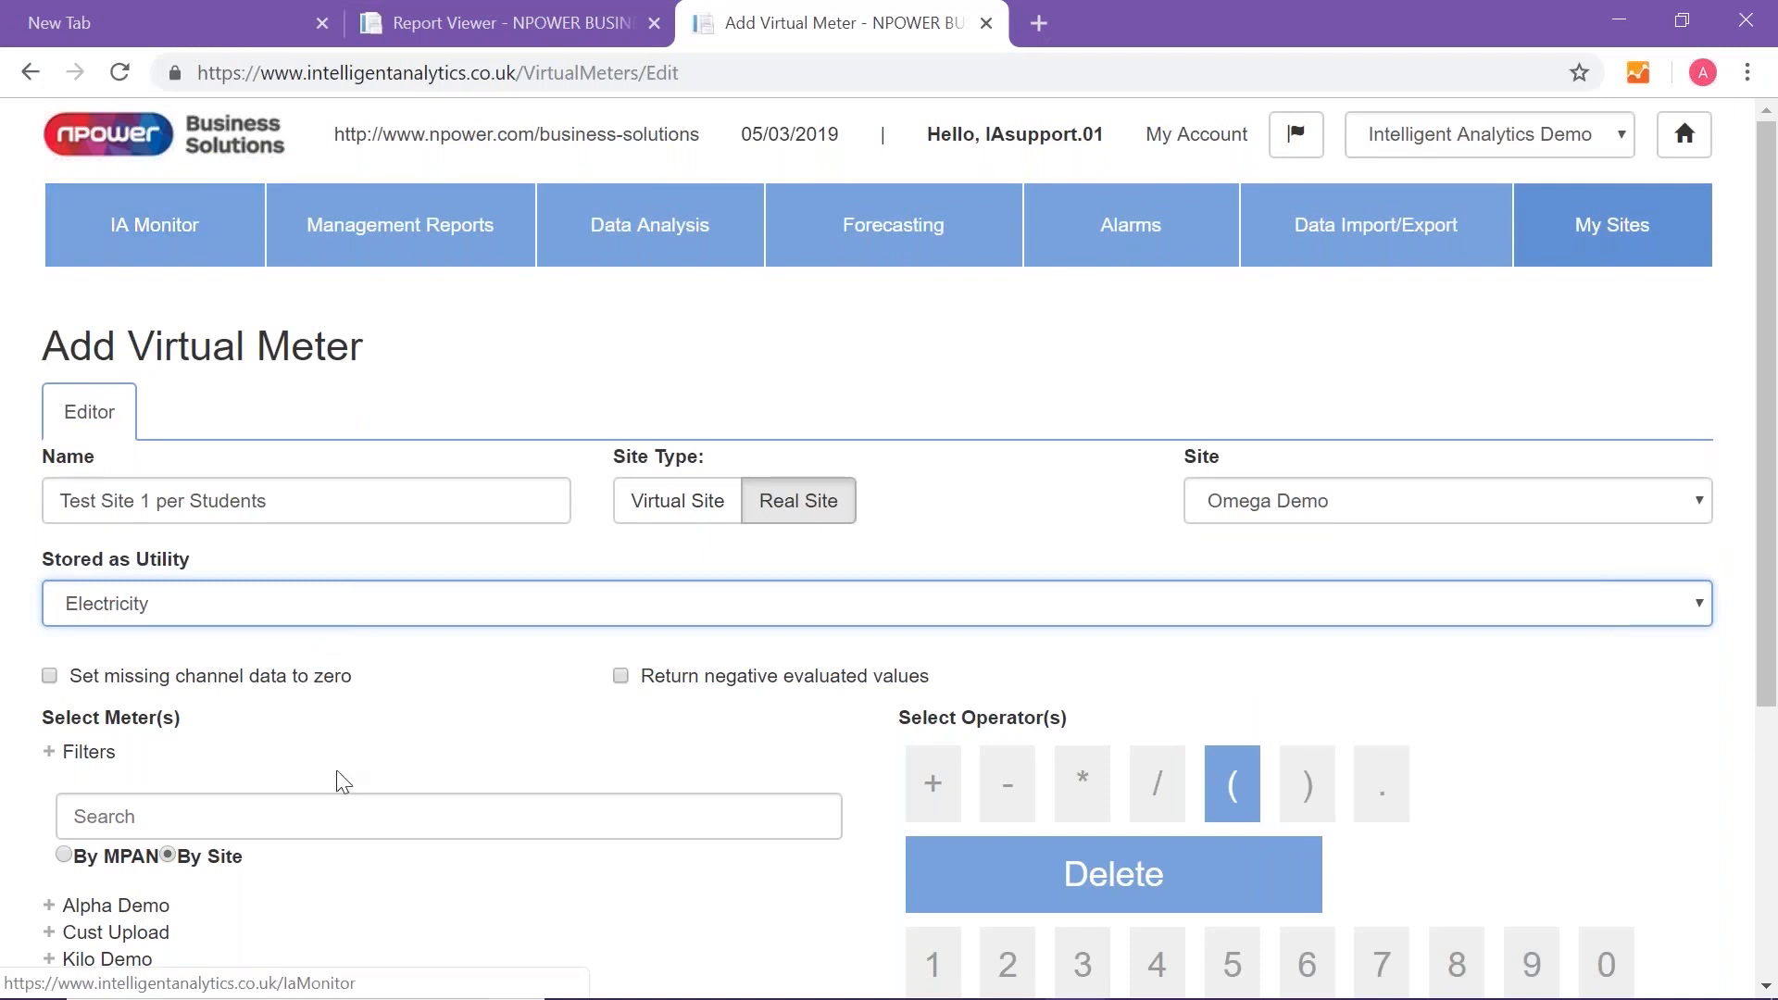
# Step: Build the virtual meter formula by dividing Test Site 1's Omega Demo electricity meter by its Students production meter
pyautogui.scroll(-1, 385, 762)
pyautogui.scroll(-3, 387, 765)
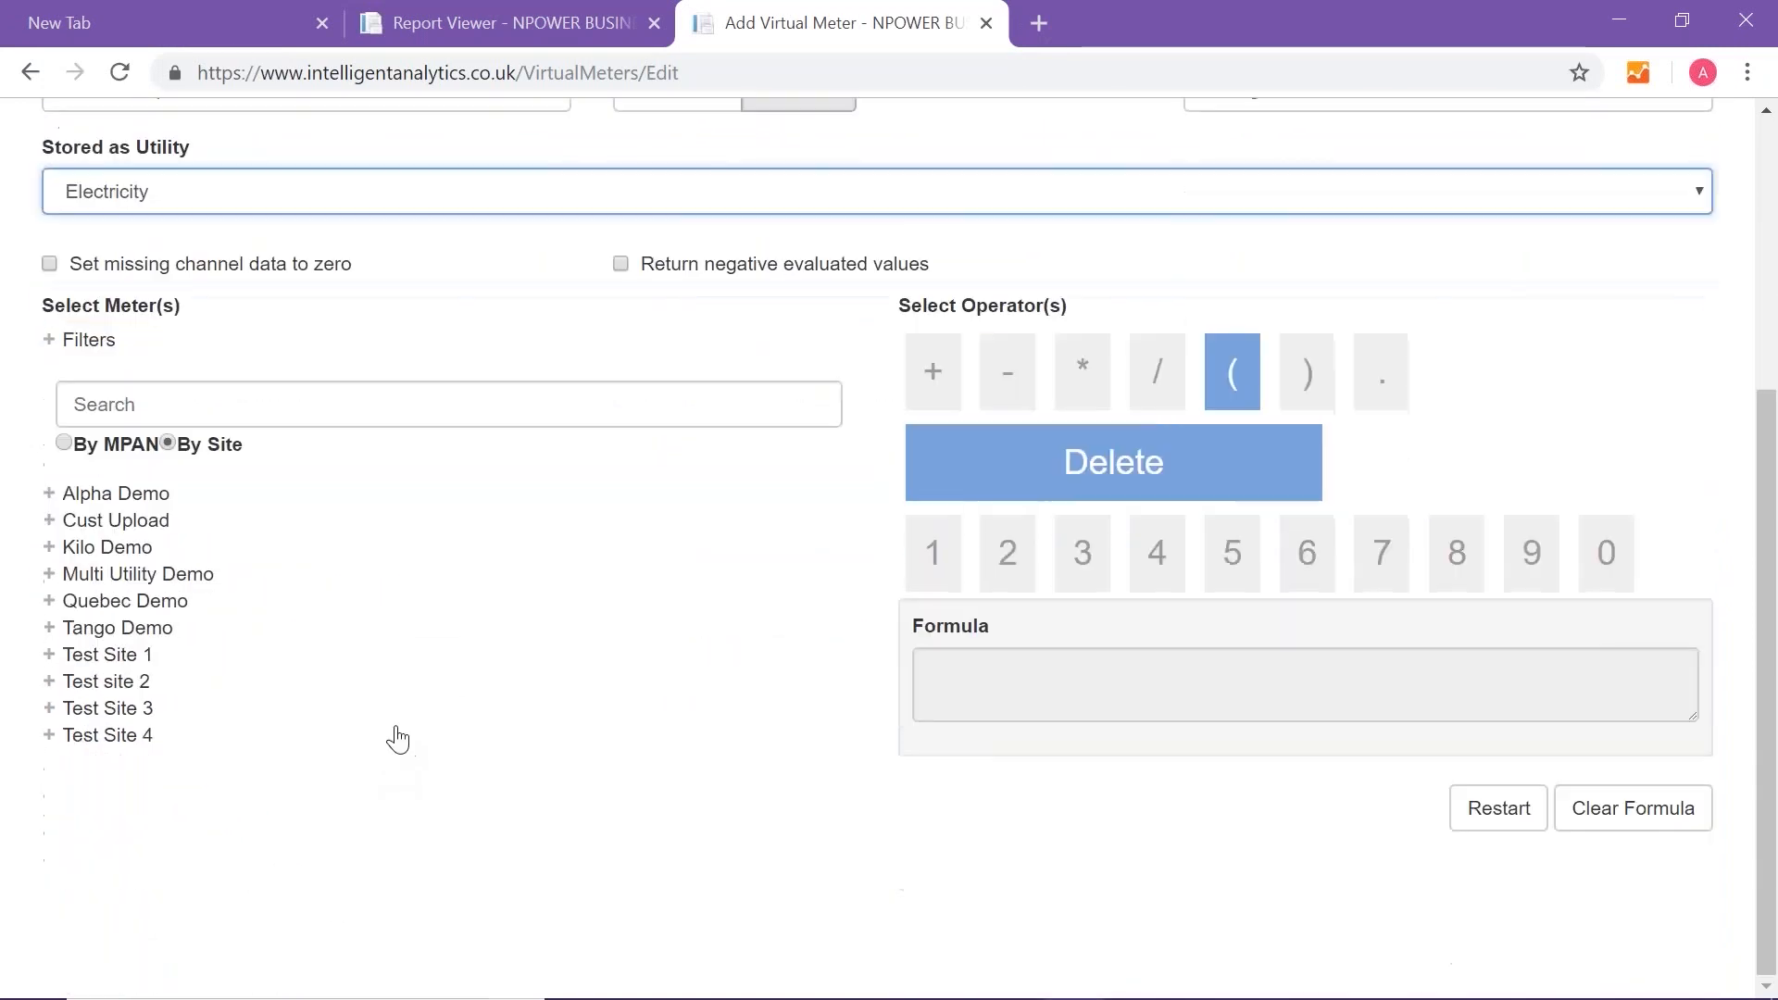
pyautogui.click(49, 654)
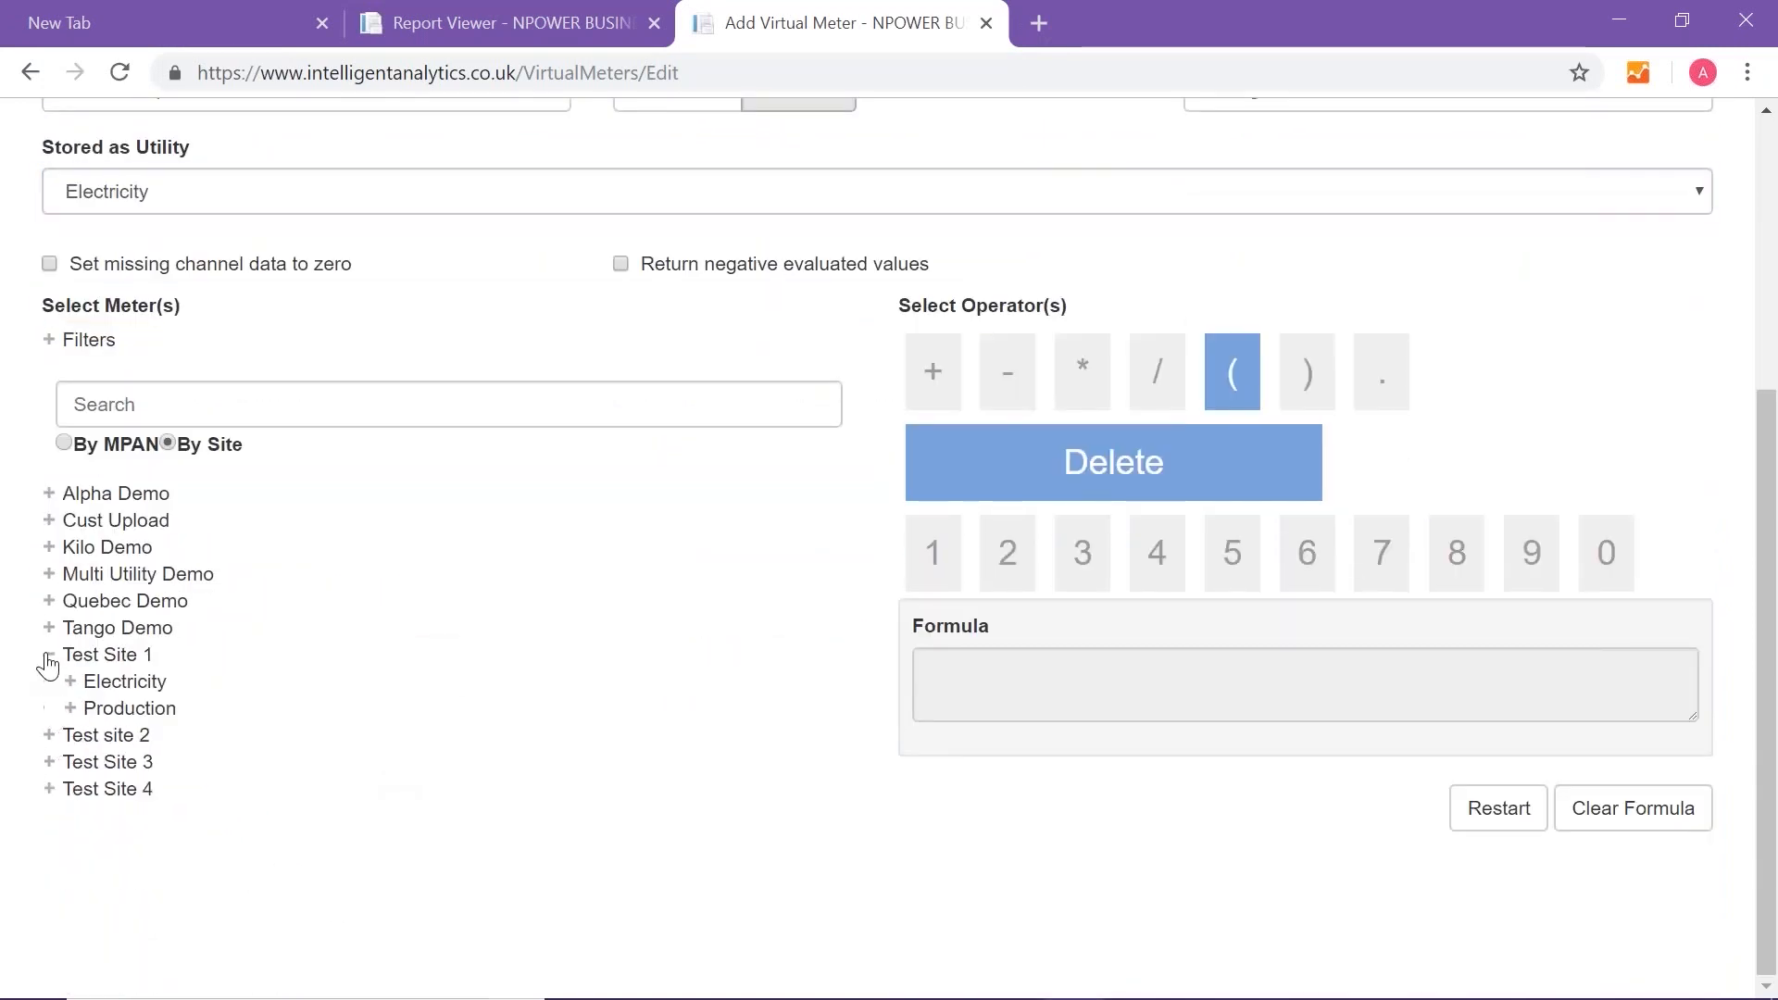
pyautogui.click(70, 682)
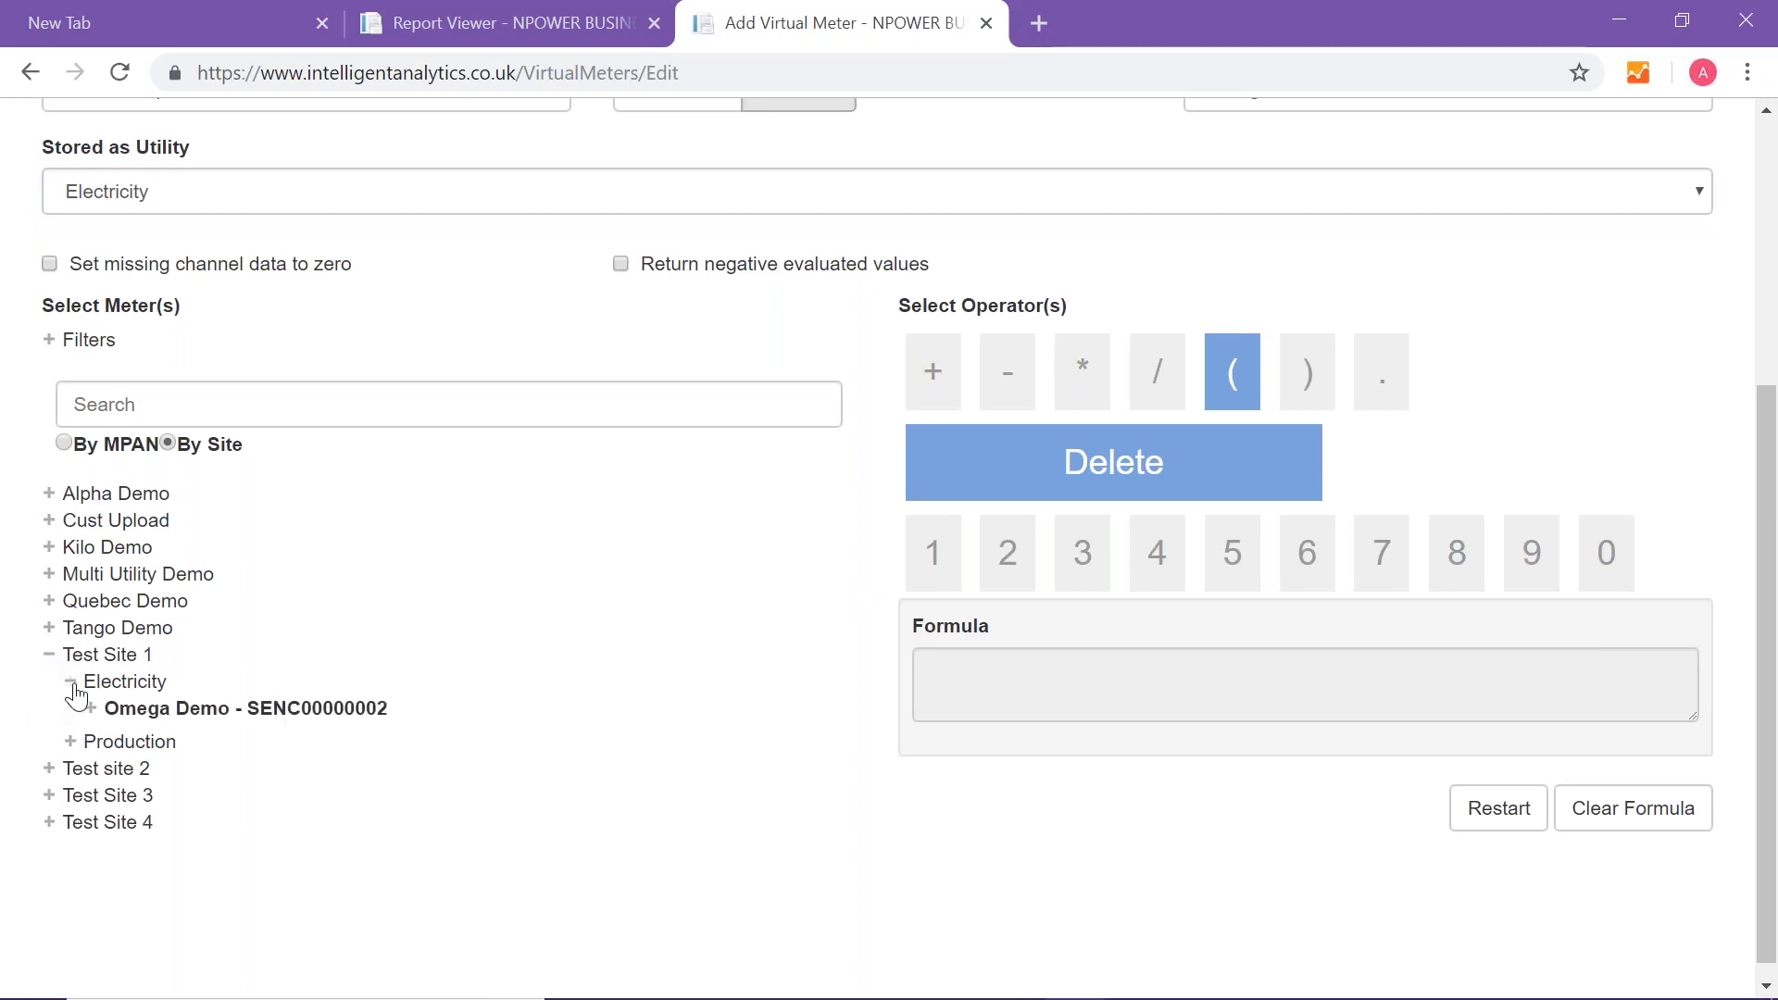
pyautogui.click(197, 711)
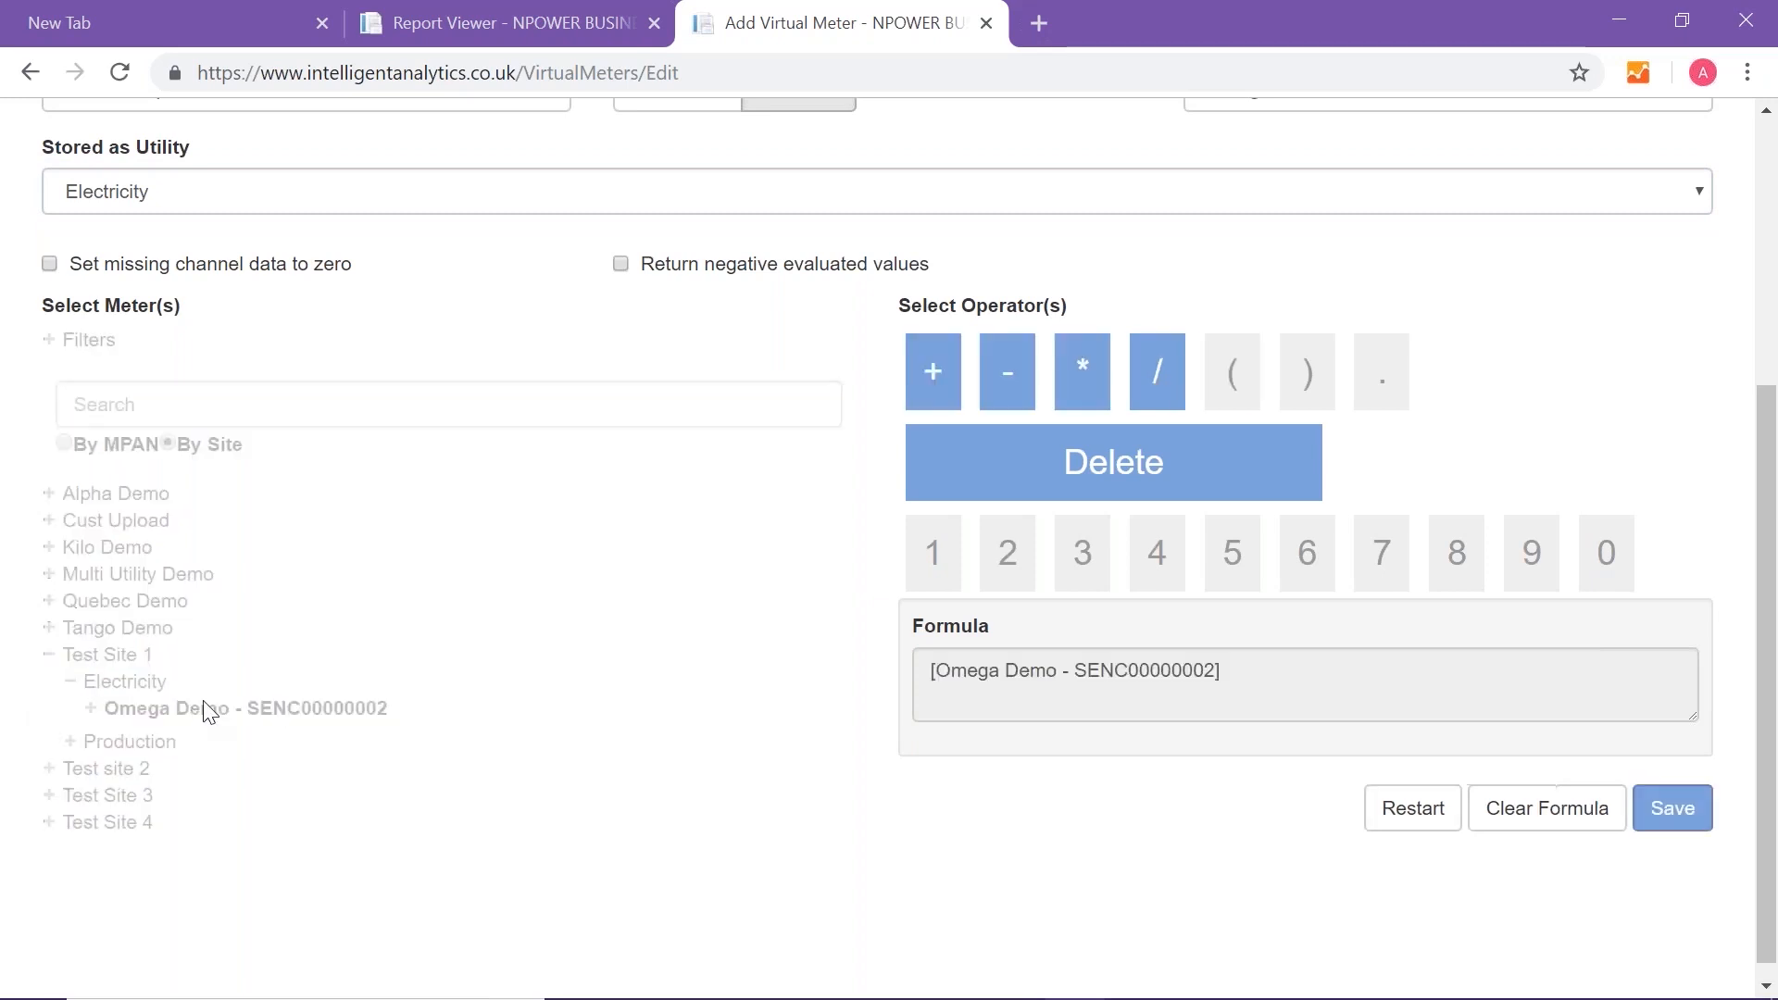
pyautogui.click(1168, 361)
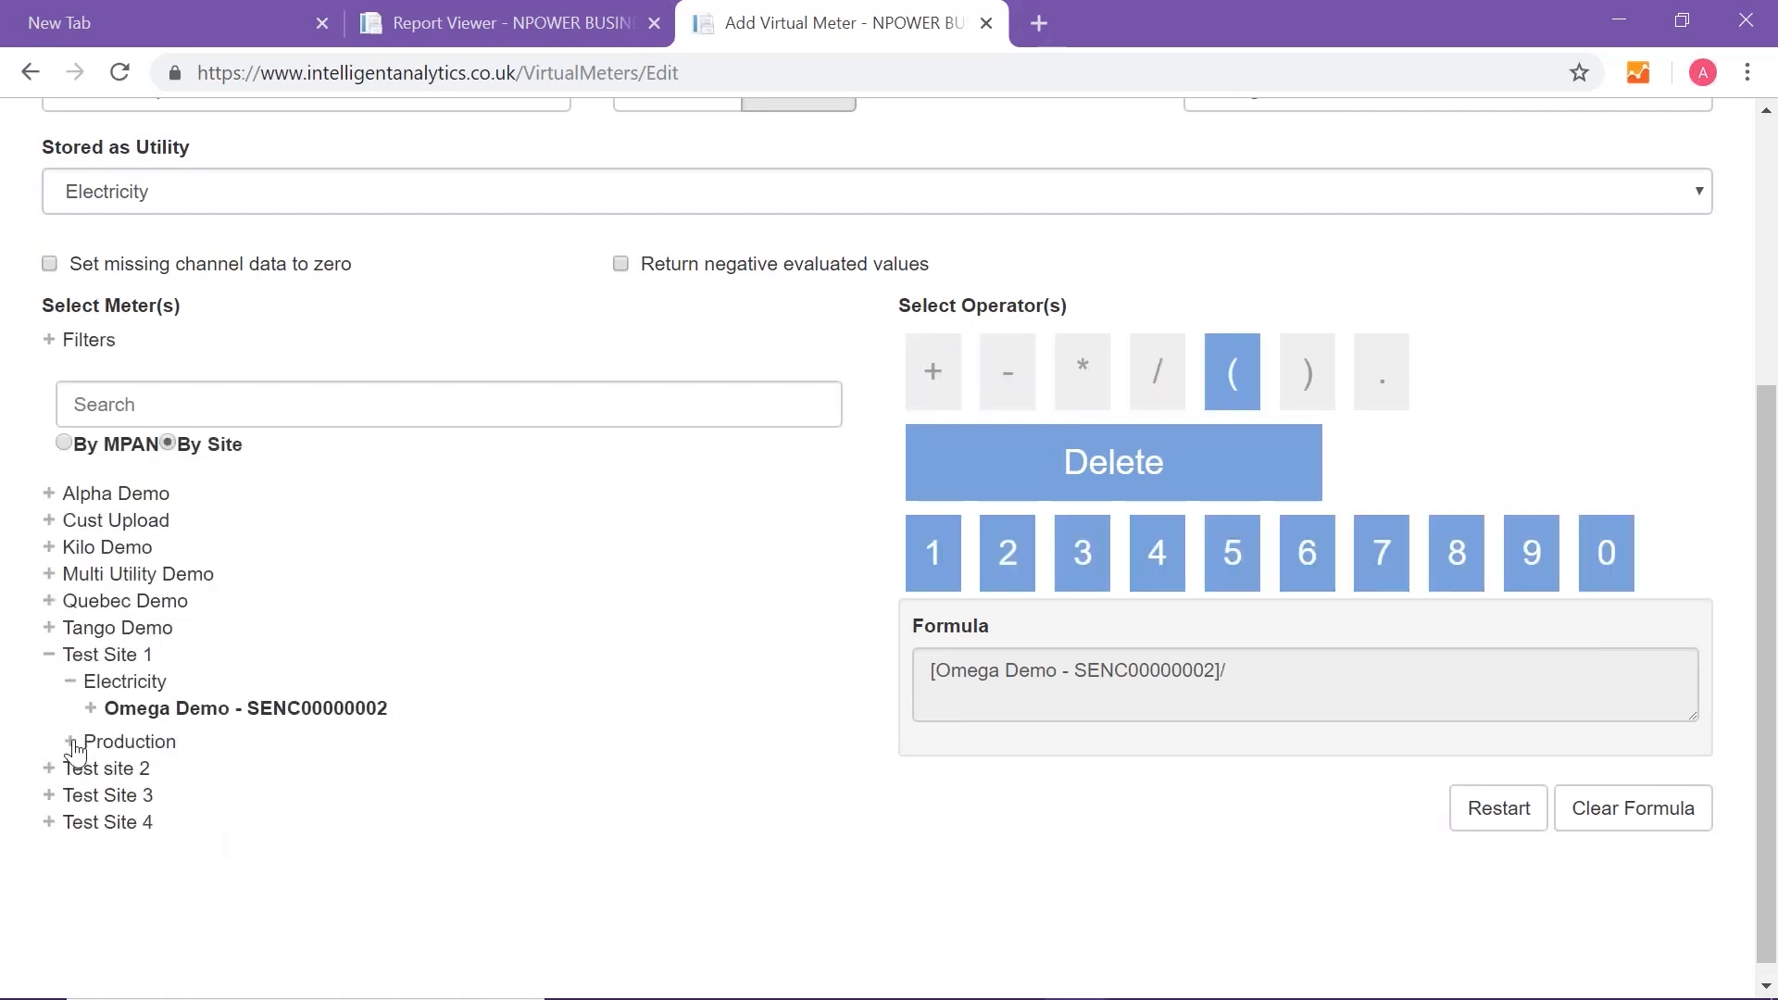
pyautogui.click(72, 743)
pyautogui.click(144, 803)
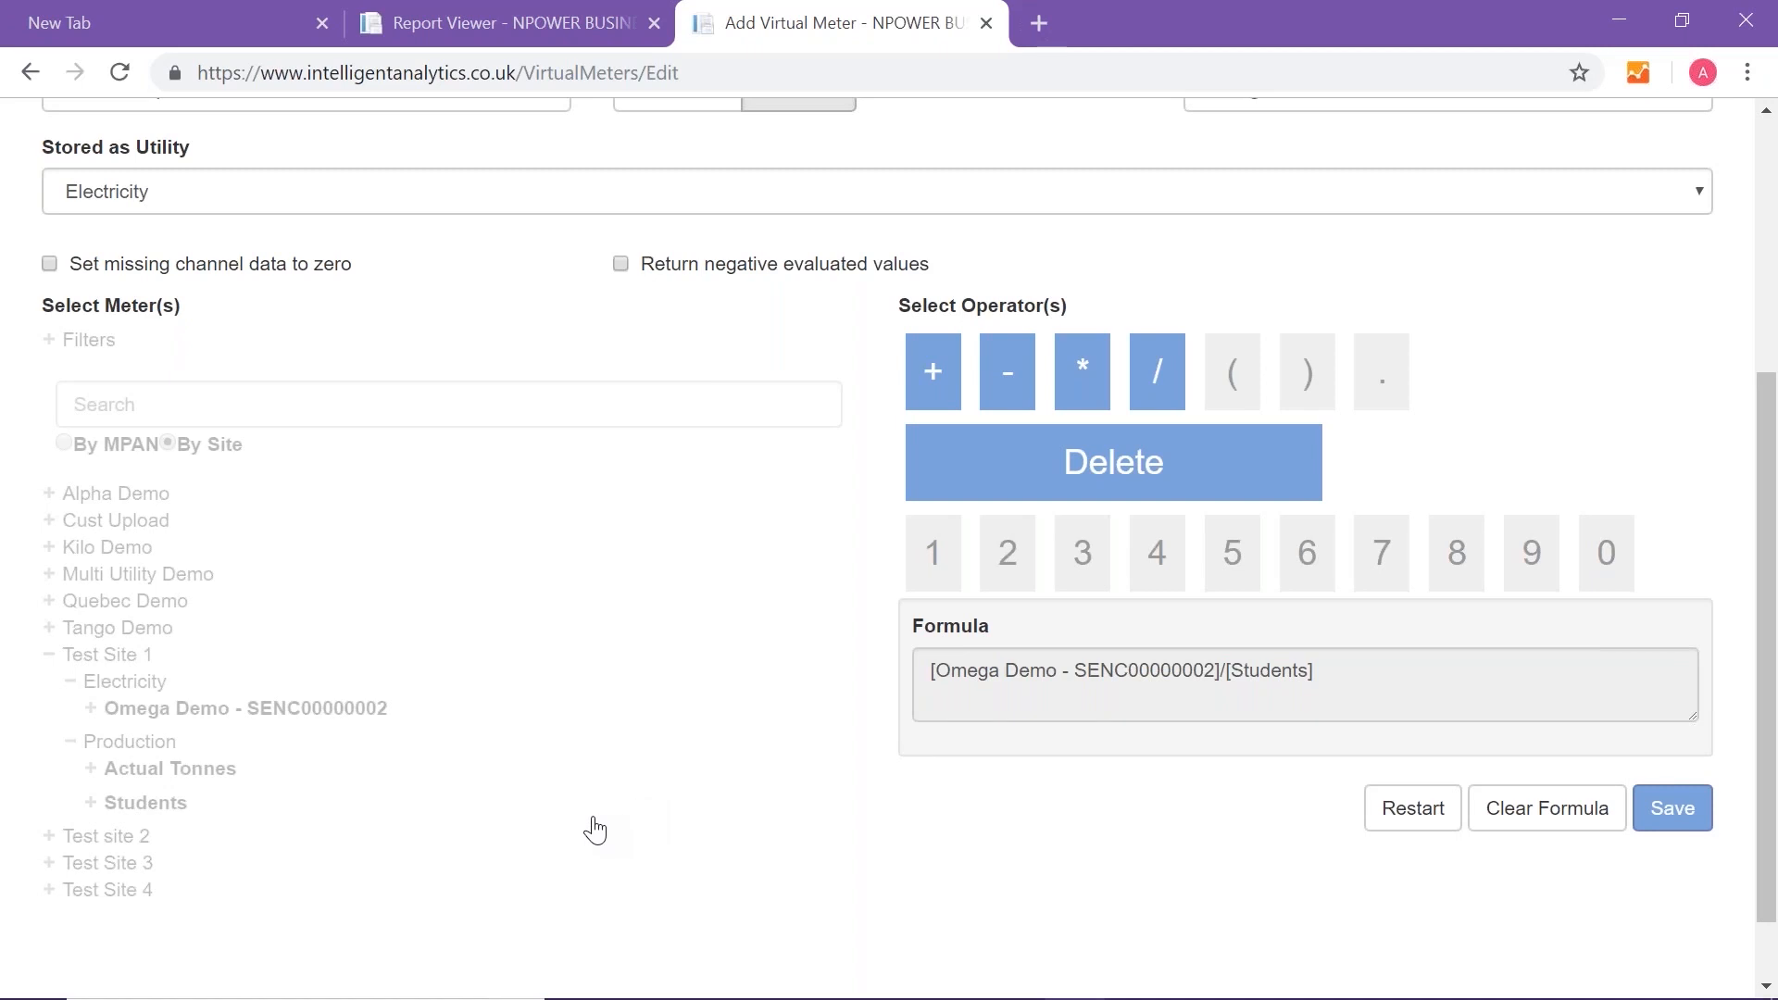
# Step: Save the virtual meter and open a new blank Data Analysis report
pyautogui.click(1685, 815)
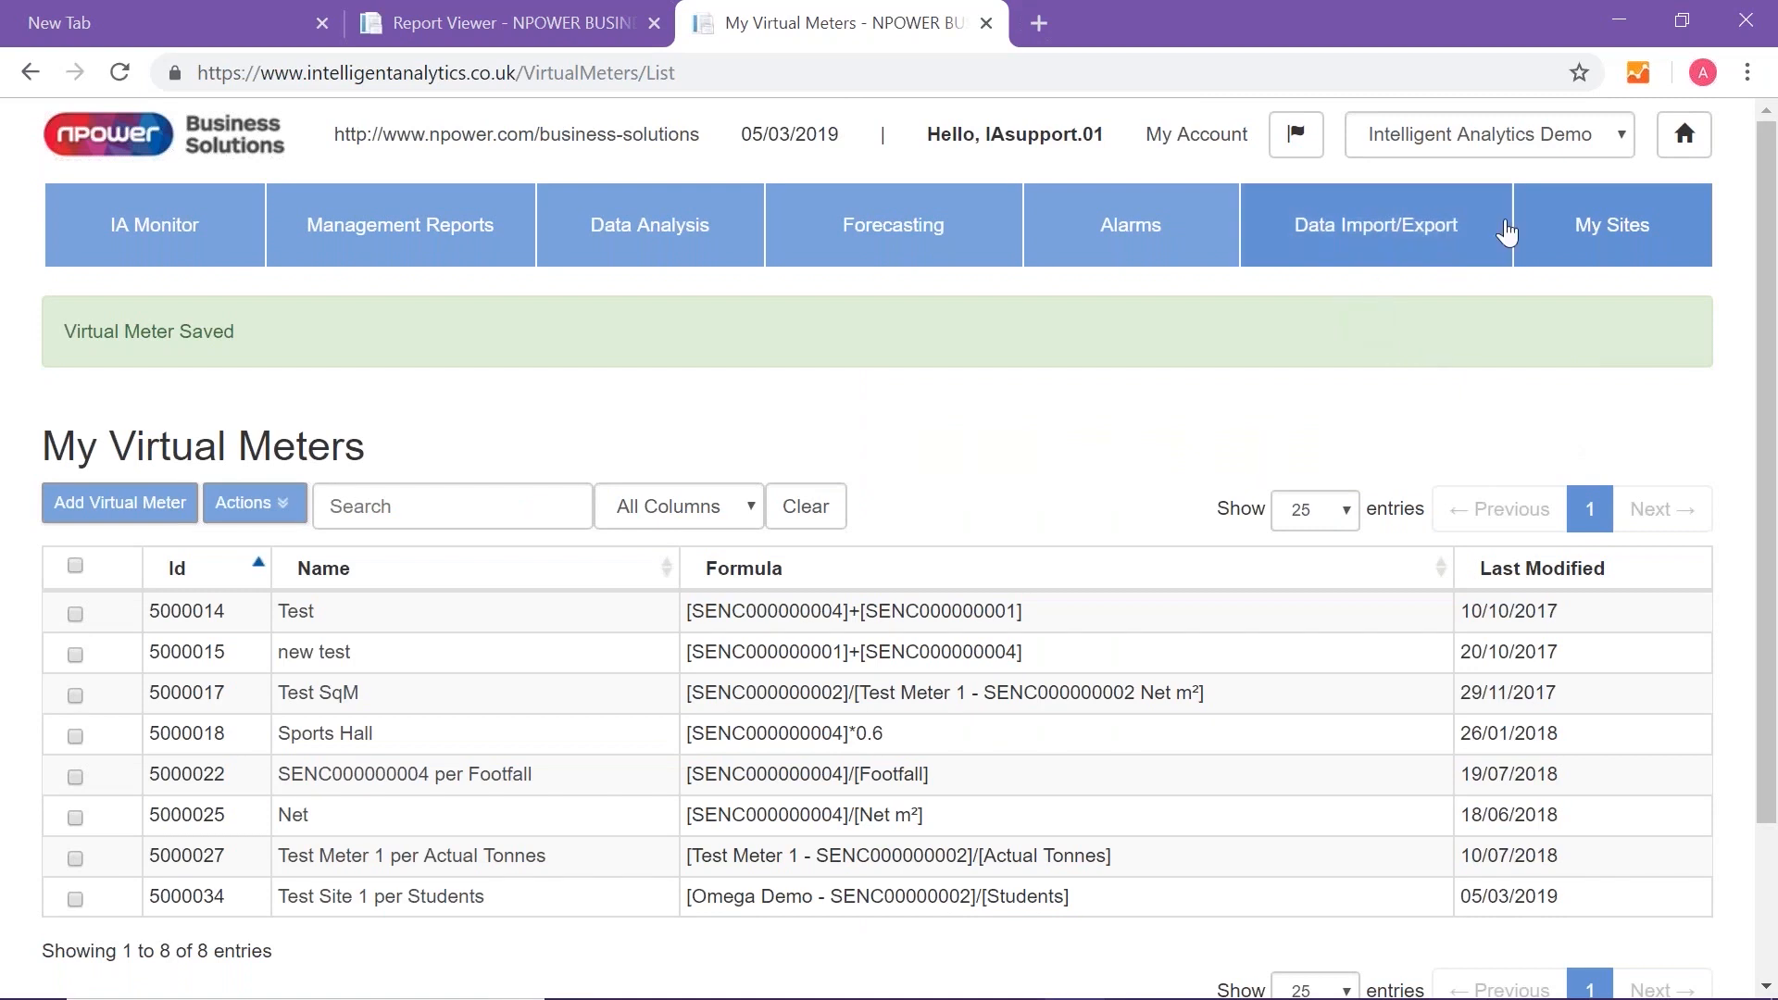
pyautogui.click(696, 244)
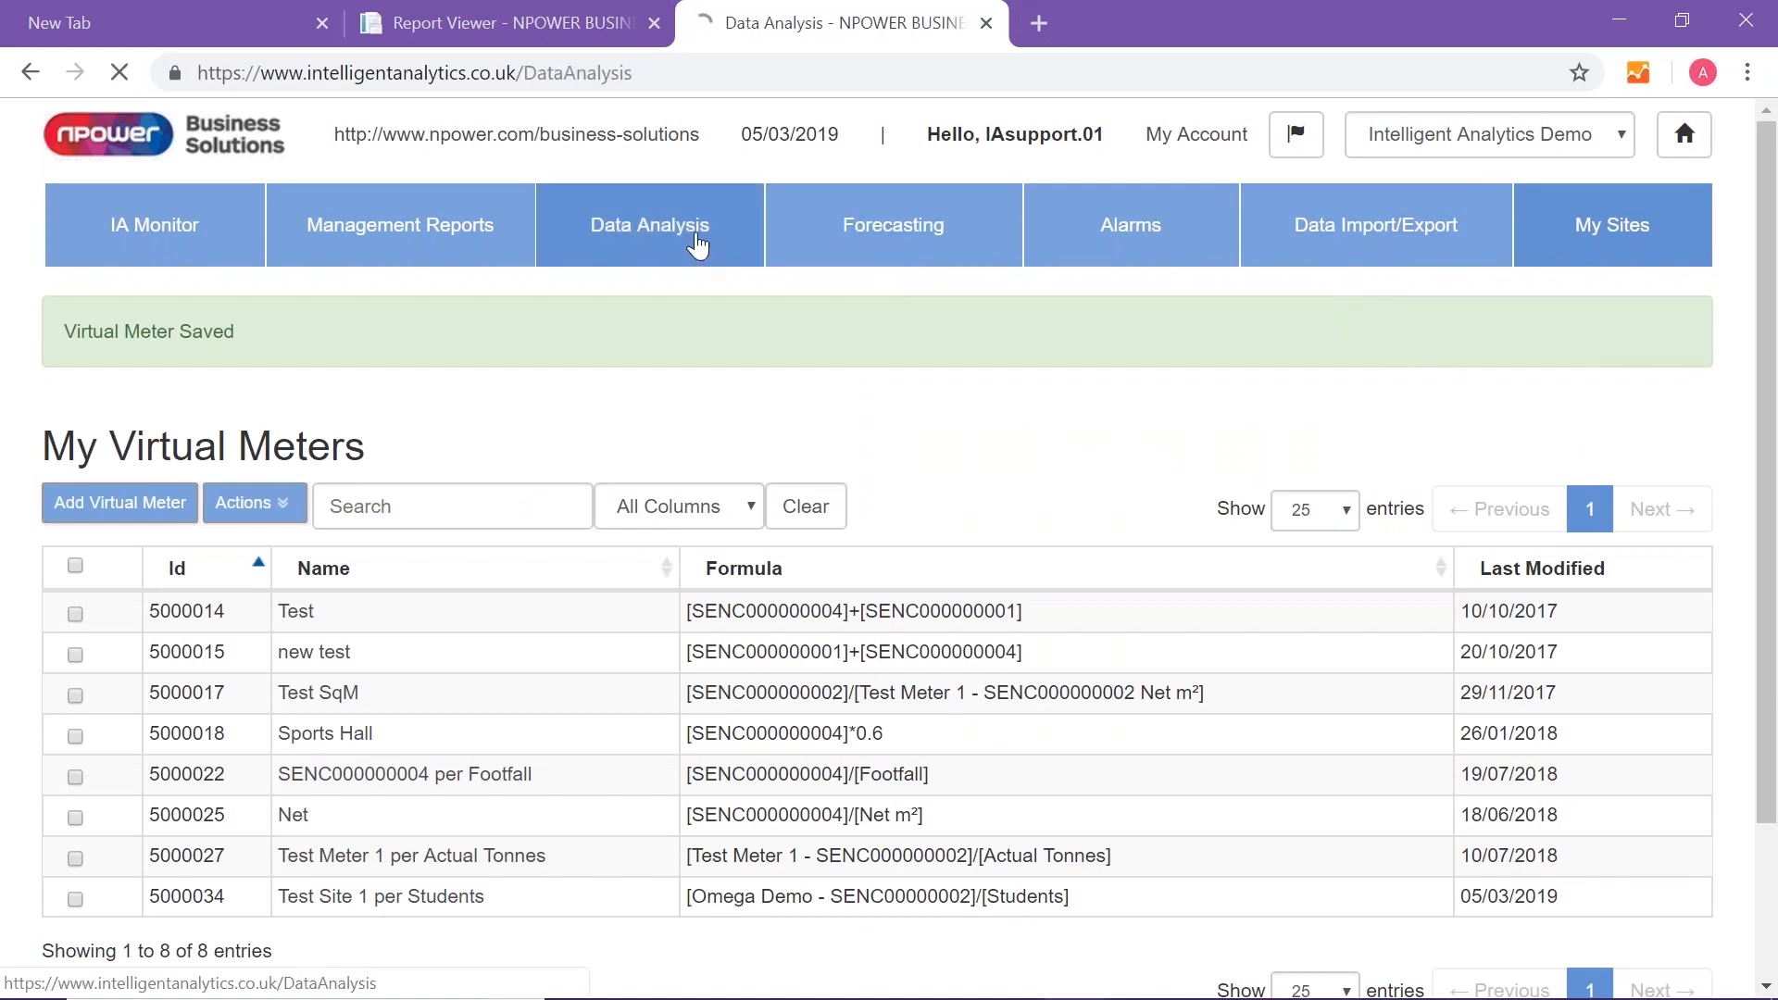
pyautogui.click(698, 450)
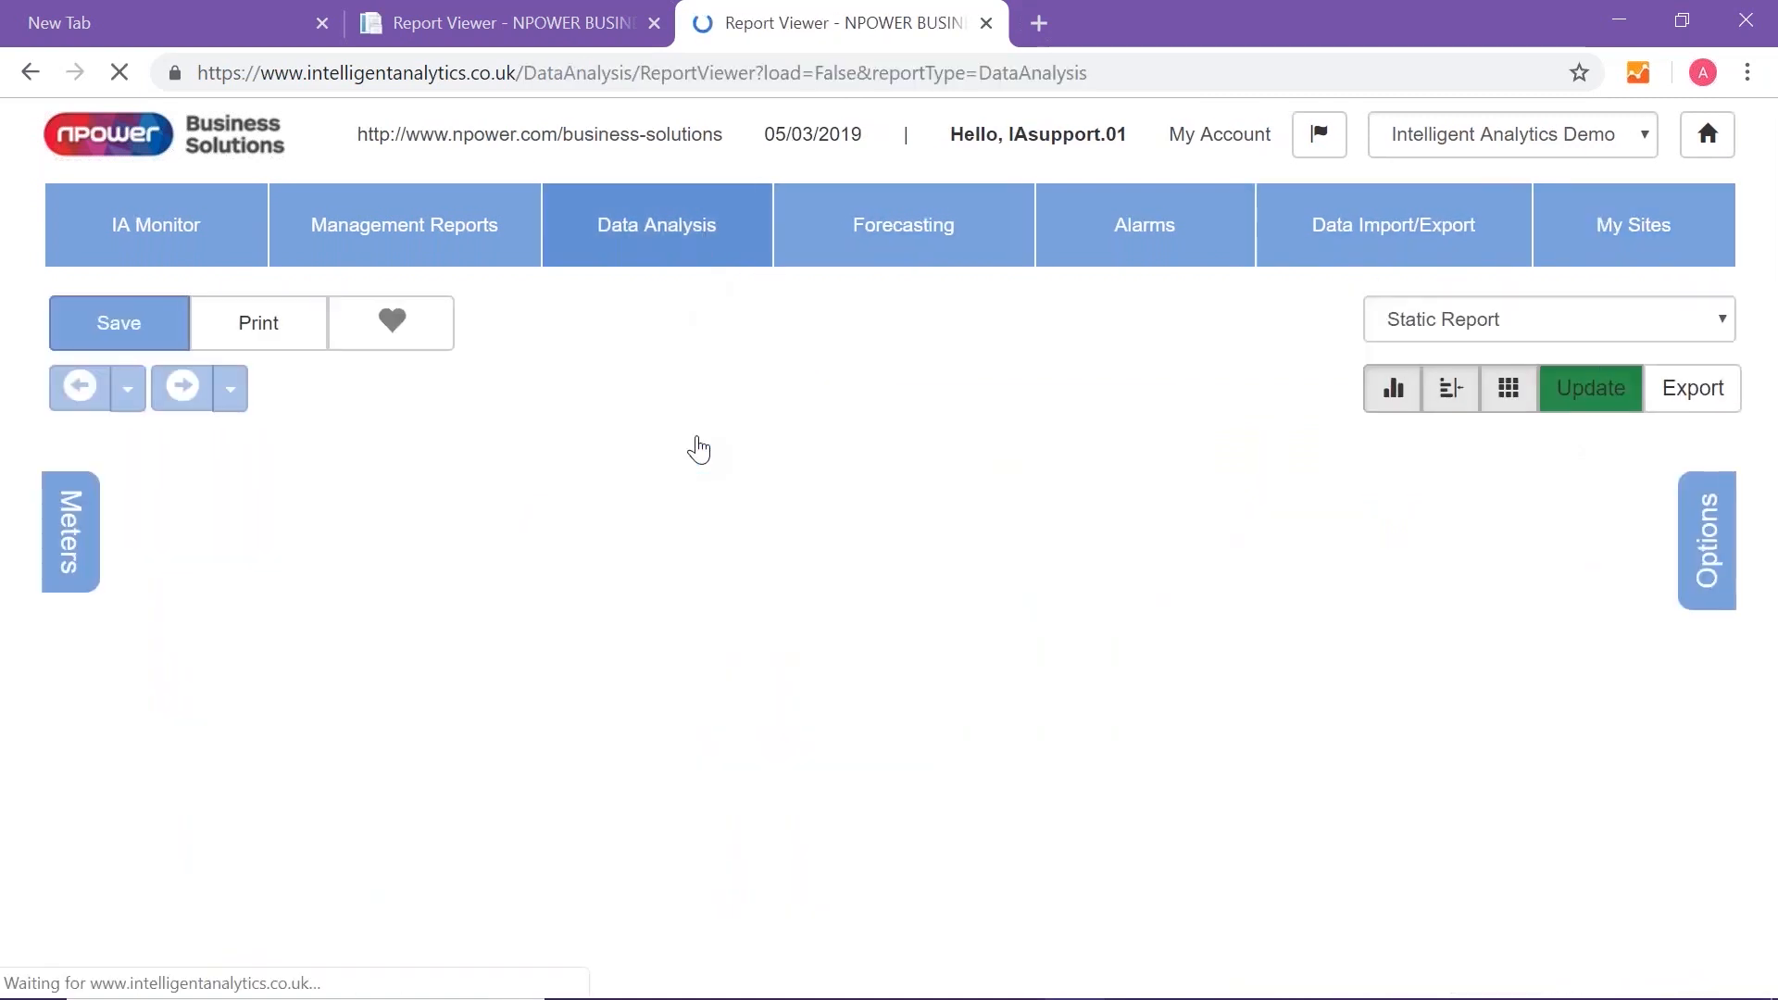
# Step: Select the Test Site 1 per Students virtual meter under Test Site 1's electricity meters for the report
pyautogui.click(81, 578)
pyautogui.scroll(-1, 64, 611)
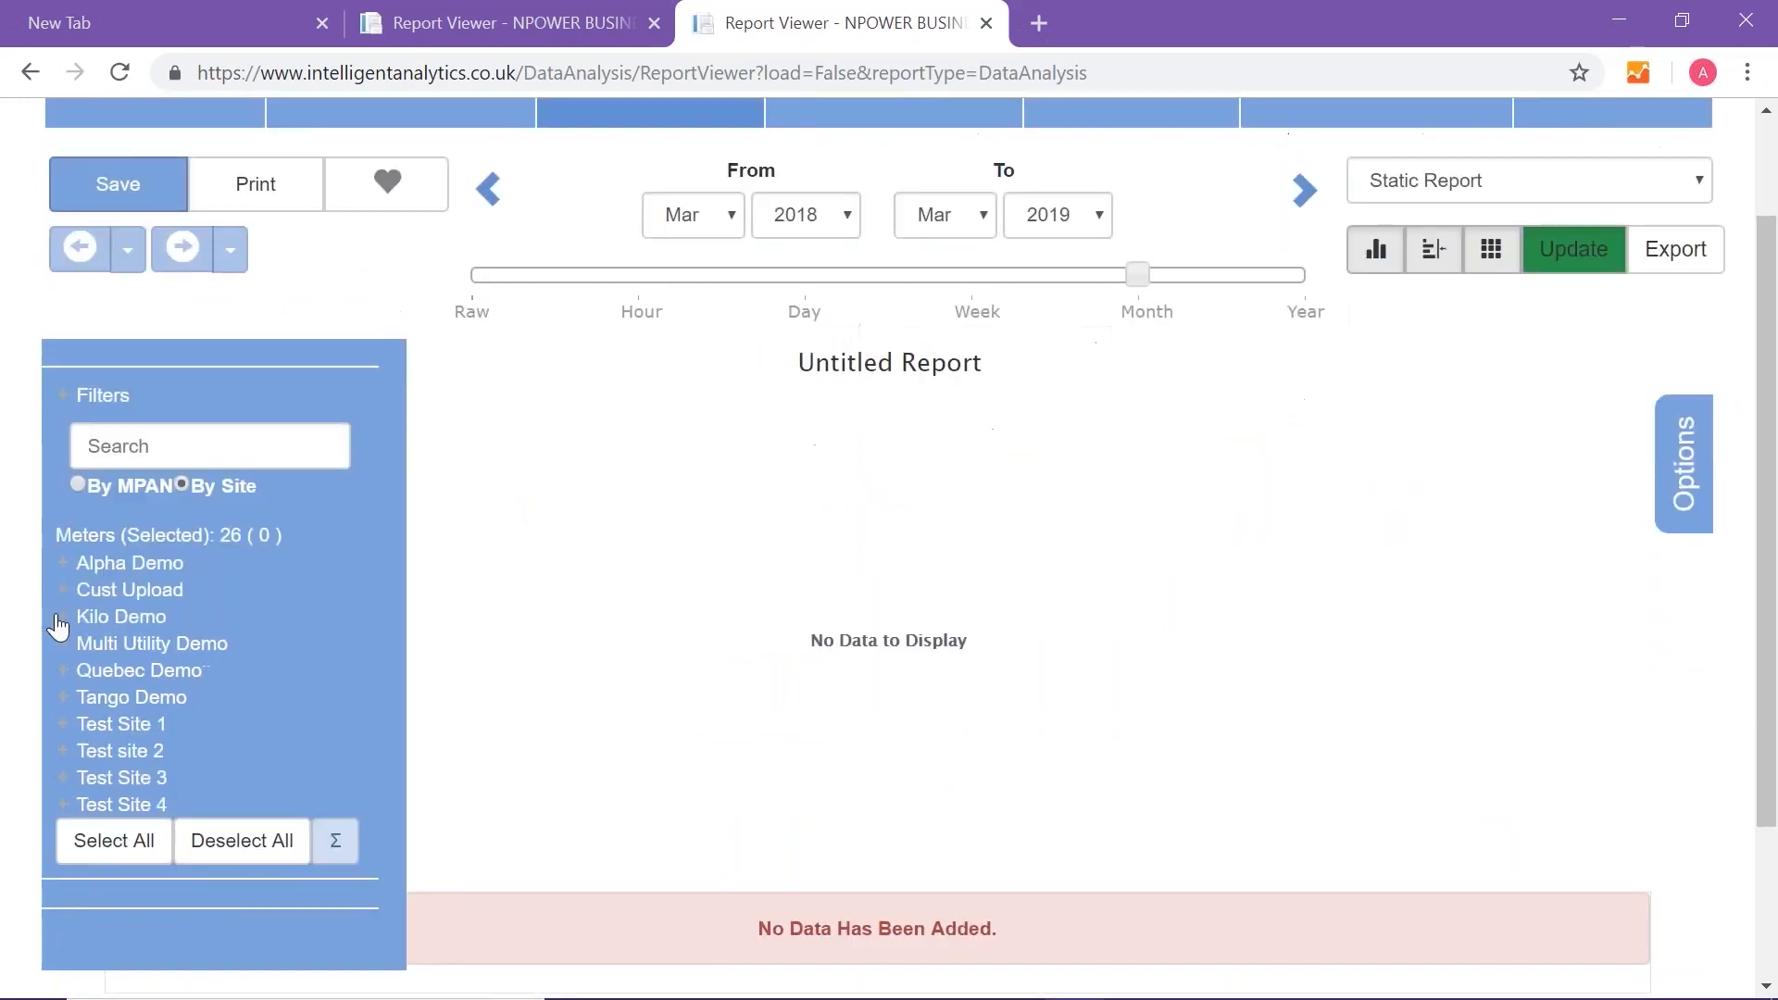
pyautogui.click(67, 726)
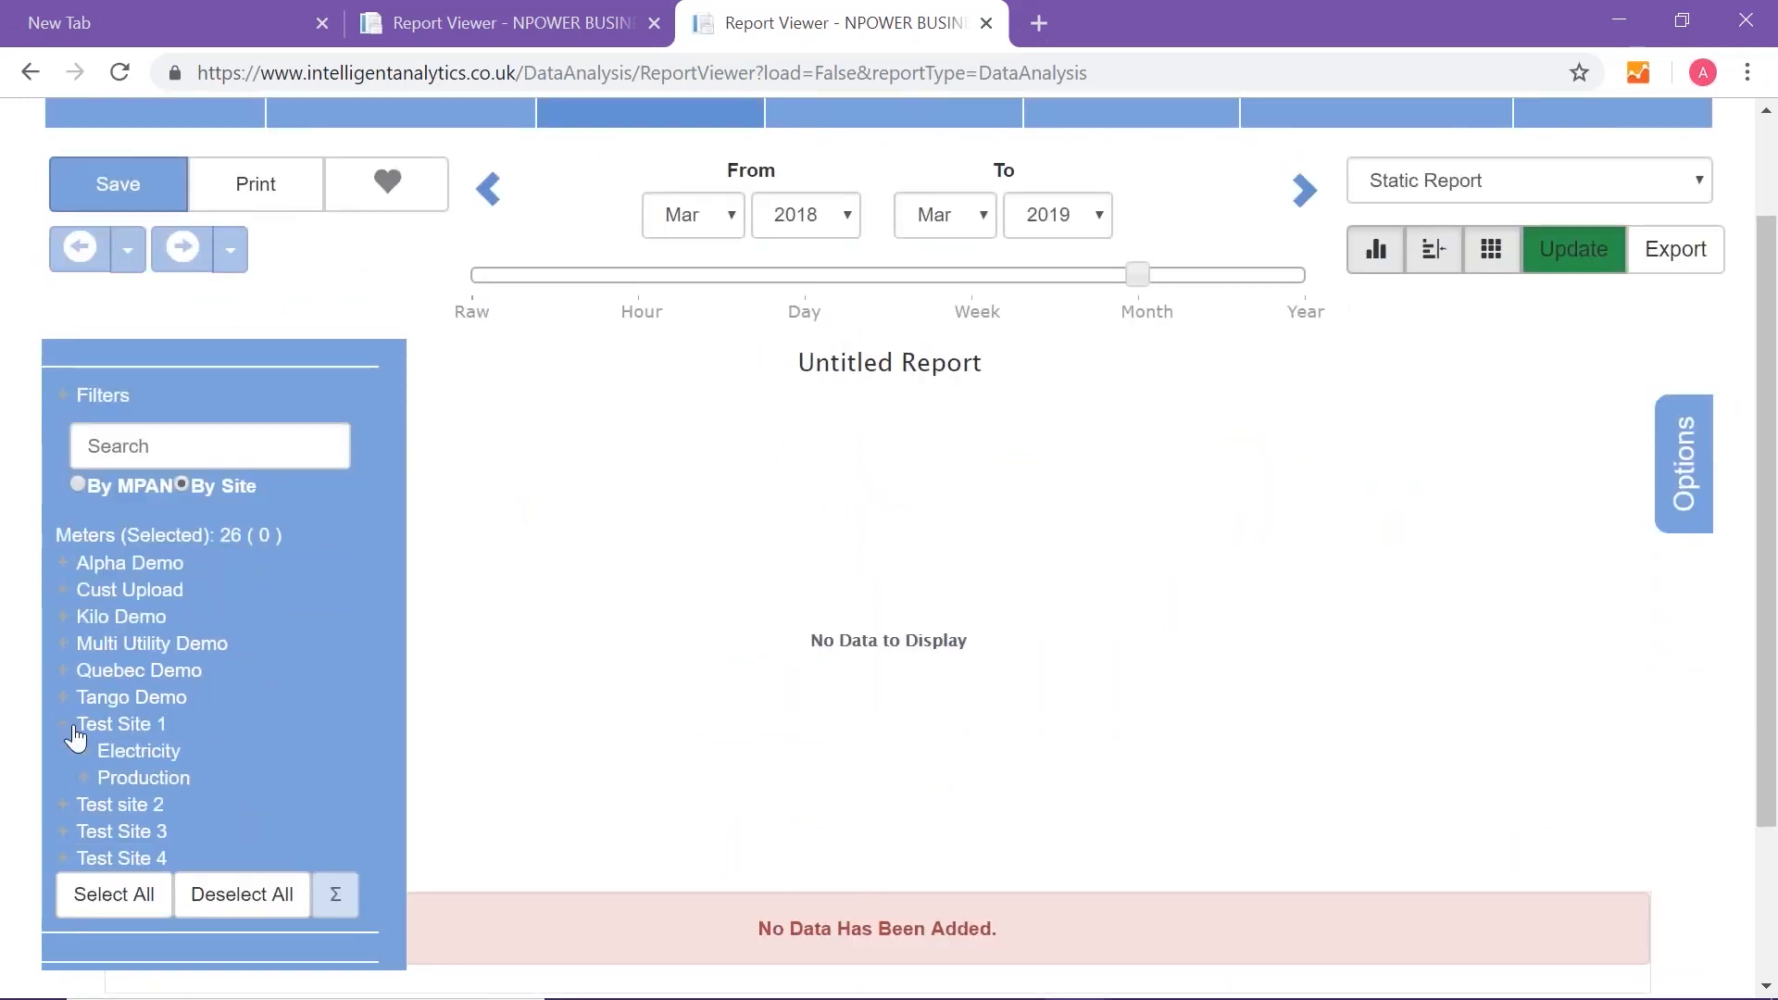
pyautogui.click(128, 756)
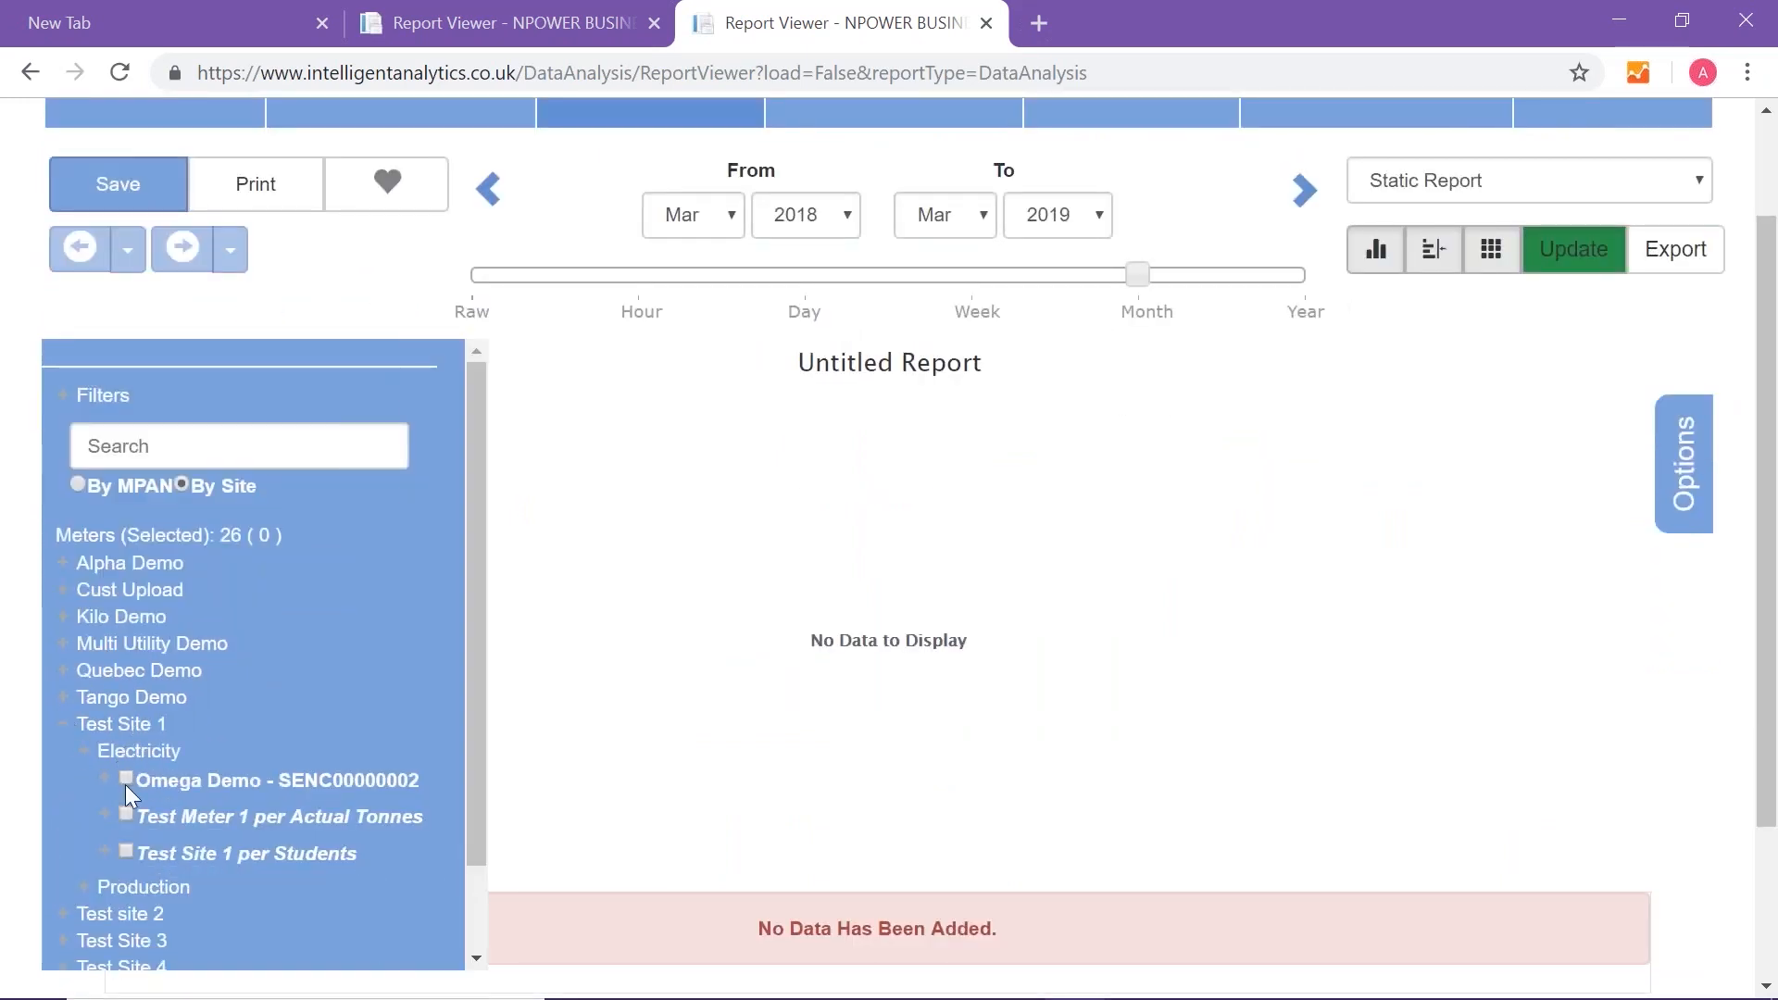
pyautogui.click(126, 851)
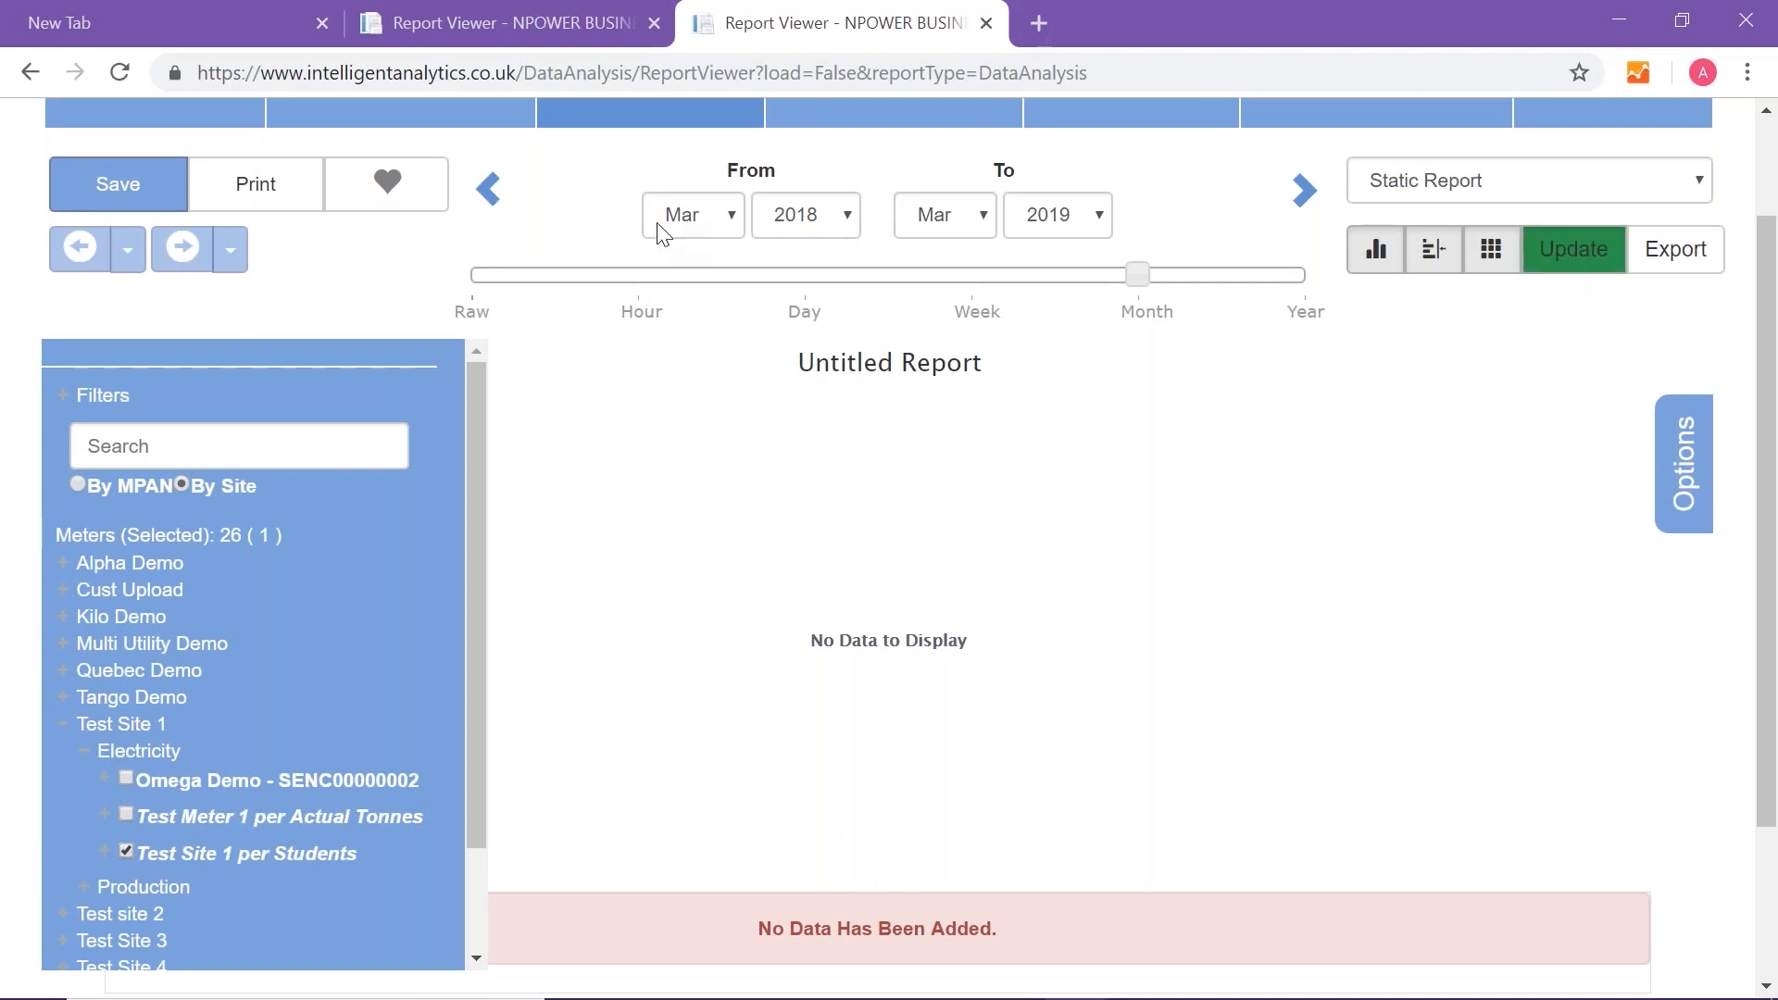
# Step: Set the report's end date to Dec 2018, update the chart and inspect the September 2018 value
pyautogui.click(960, 224)
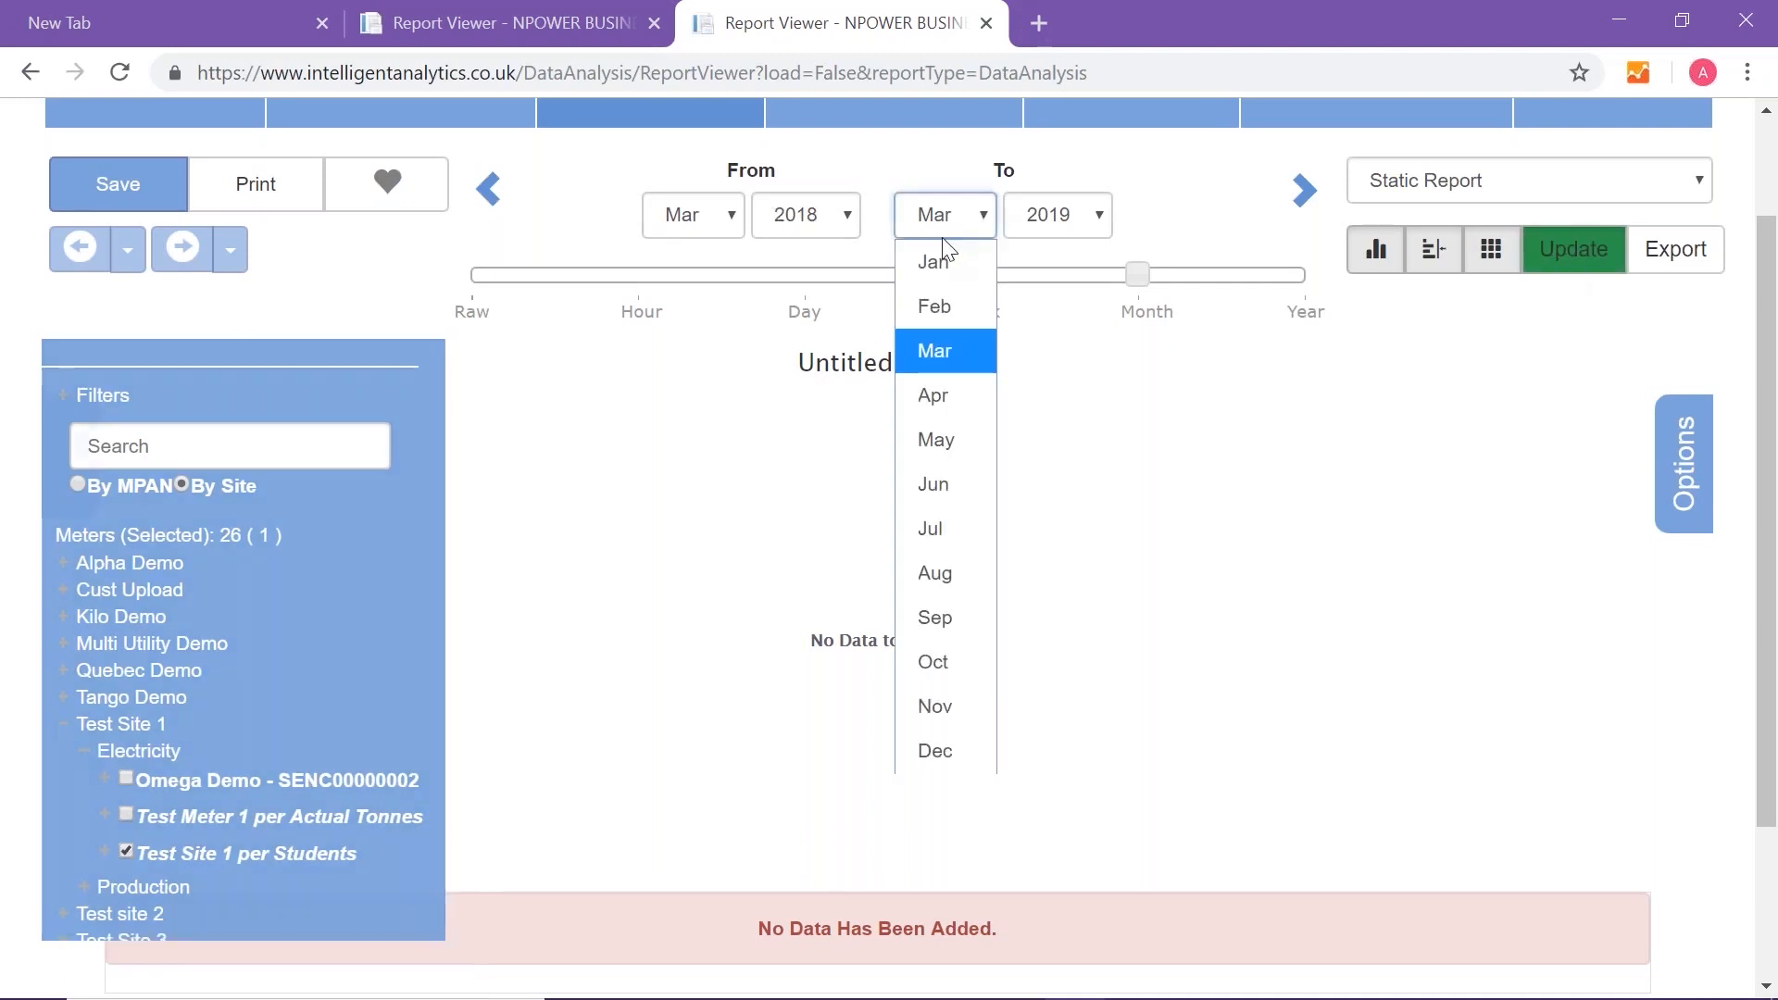
pyautogui.click(920, 752)
pyautogui.click(1055, 236)
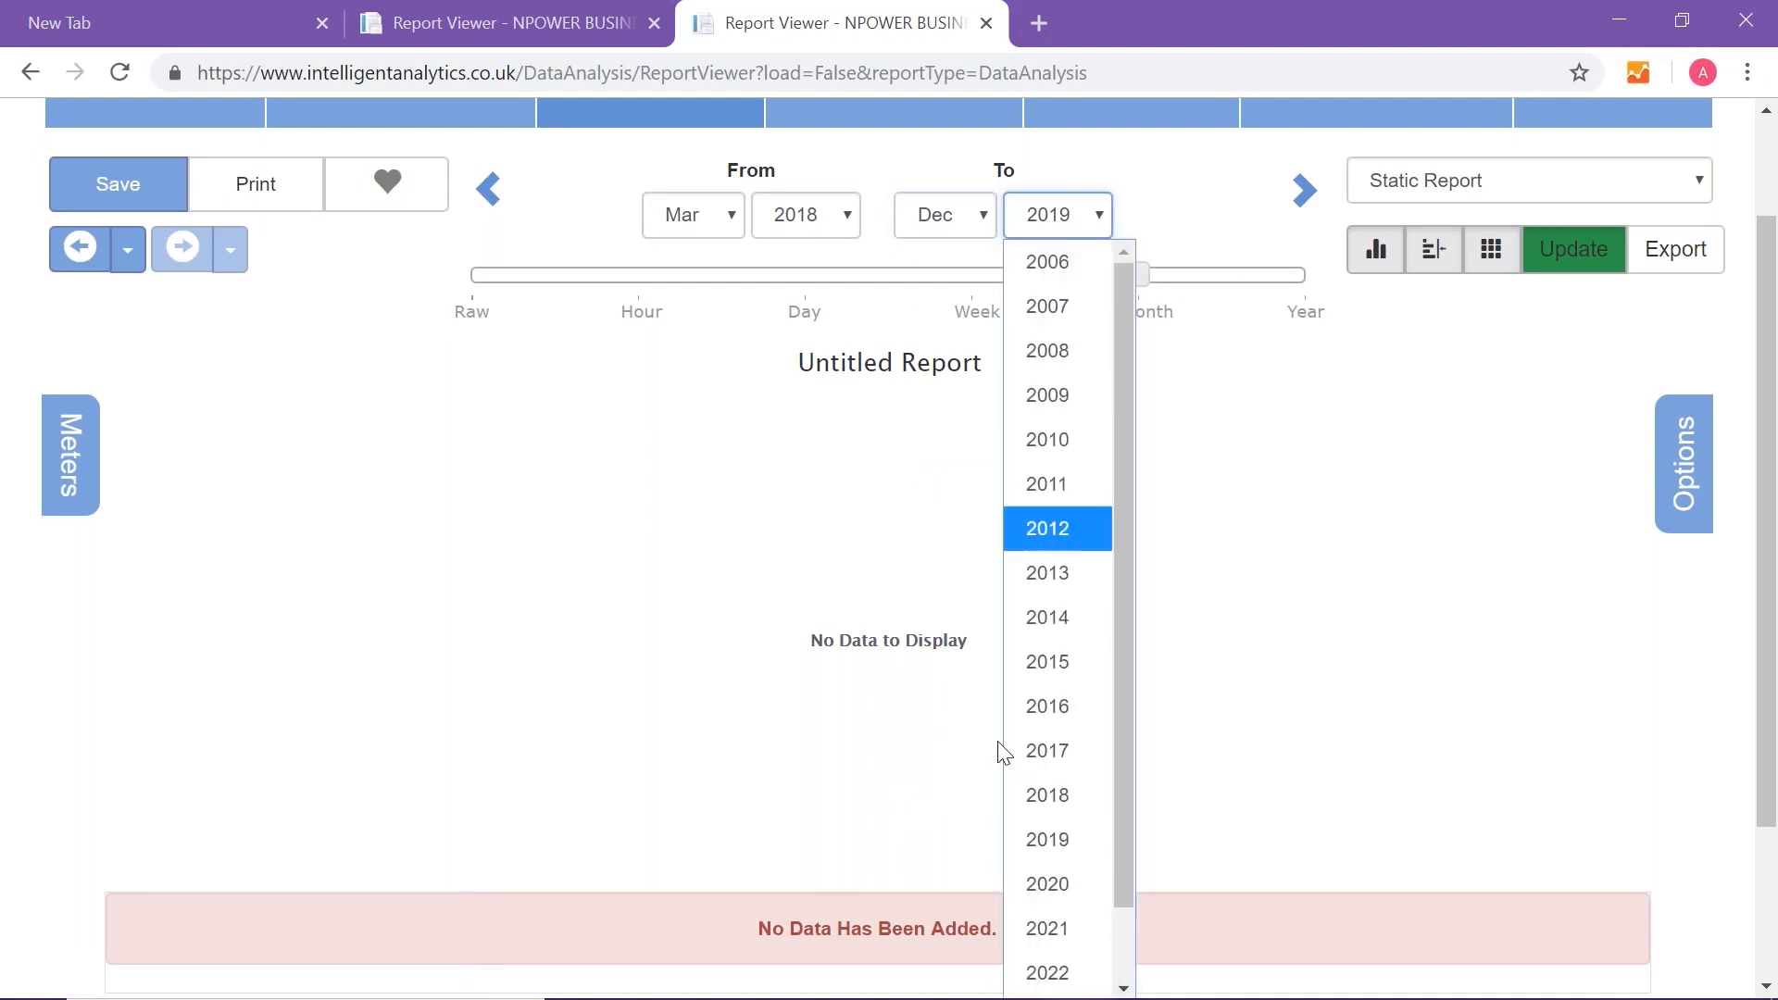
pyautogui.click(1043, 794)
pyautogui.click(1571, 262)
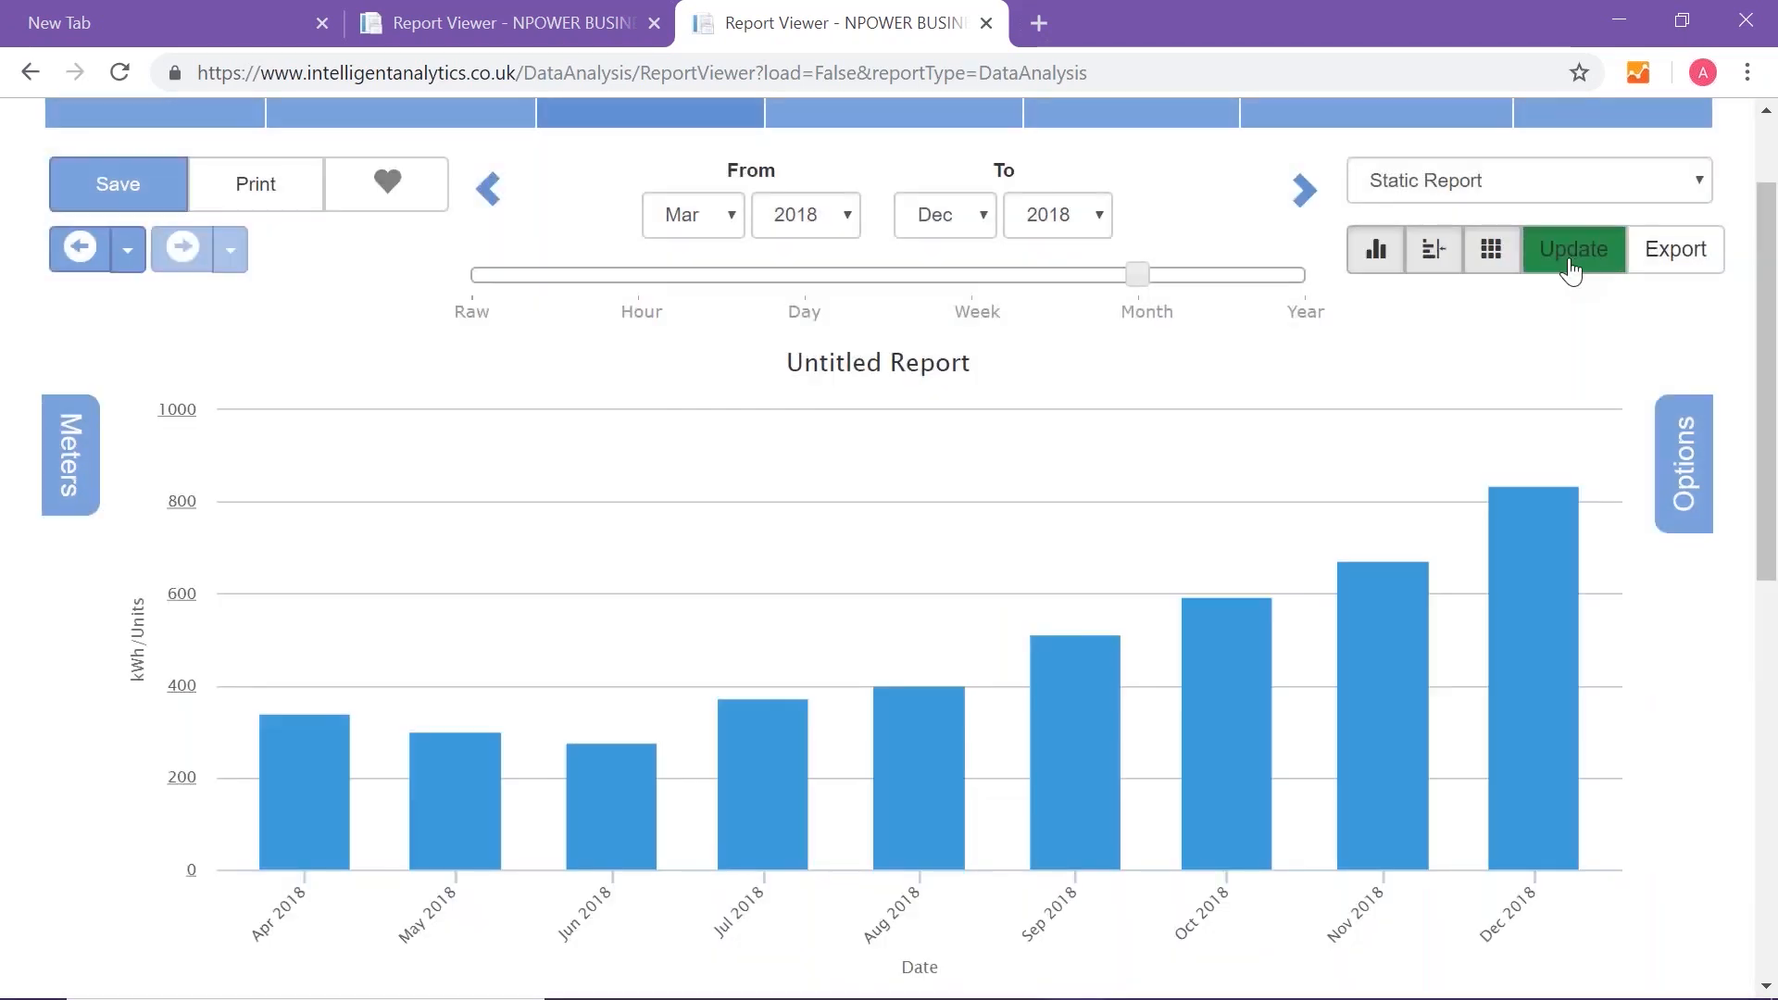
pyautogui.moveTo(1055, 788)
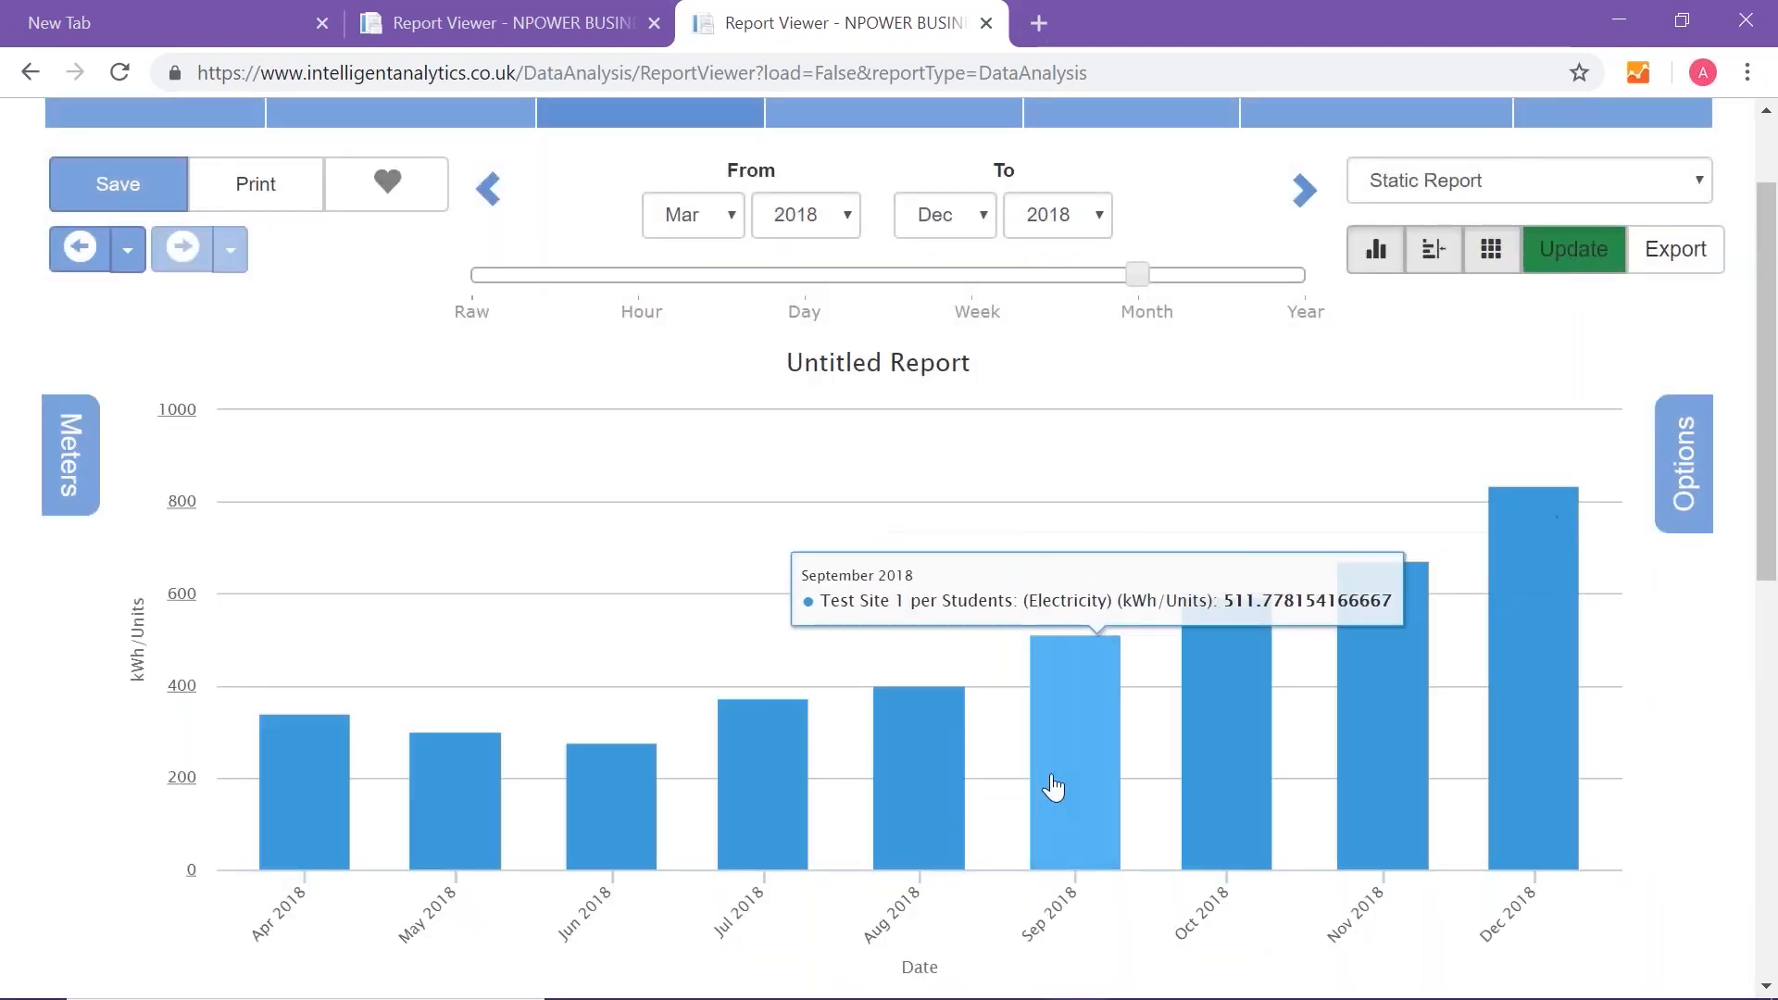